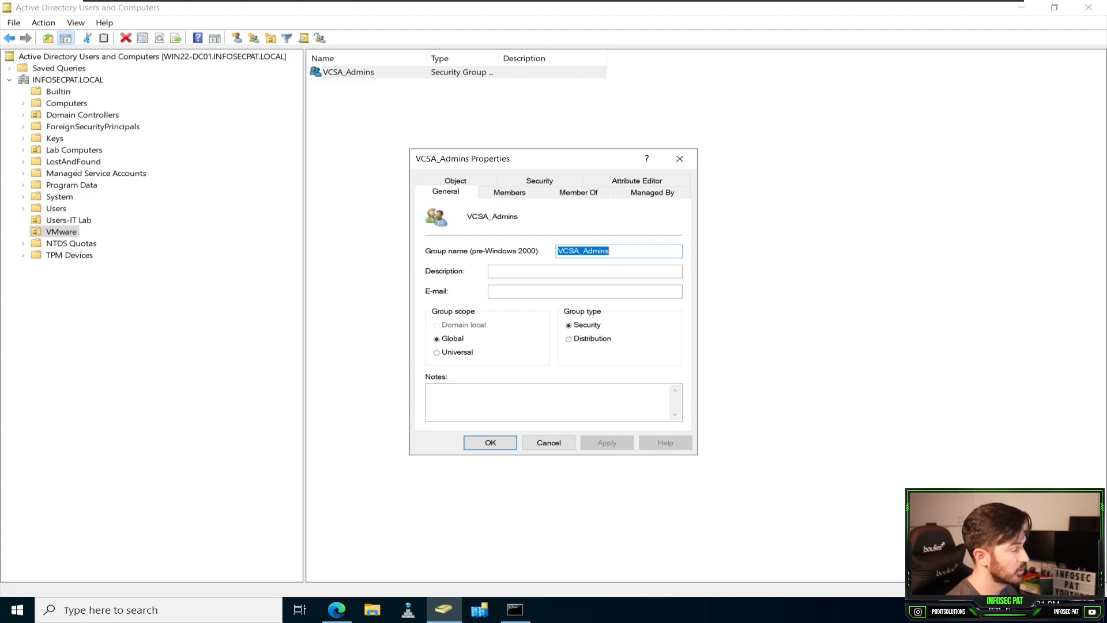
Step: Add the second IT lab user account to the members of the VCSA_Admins group and save the group
left_click(510, 192)
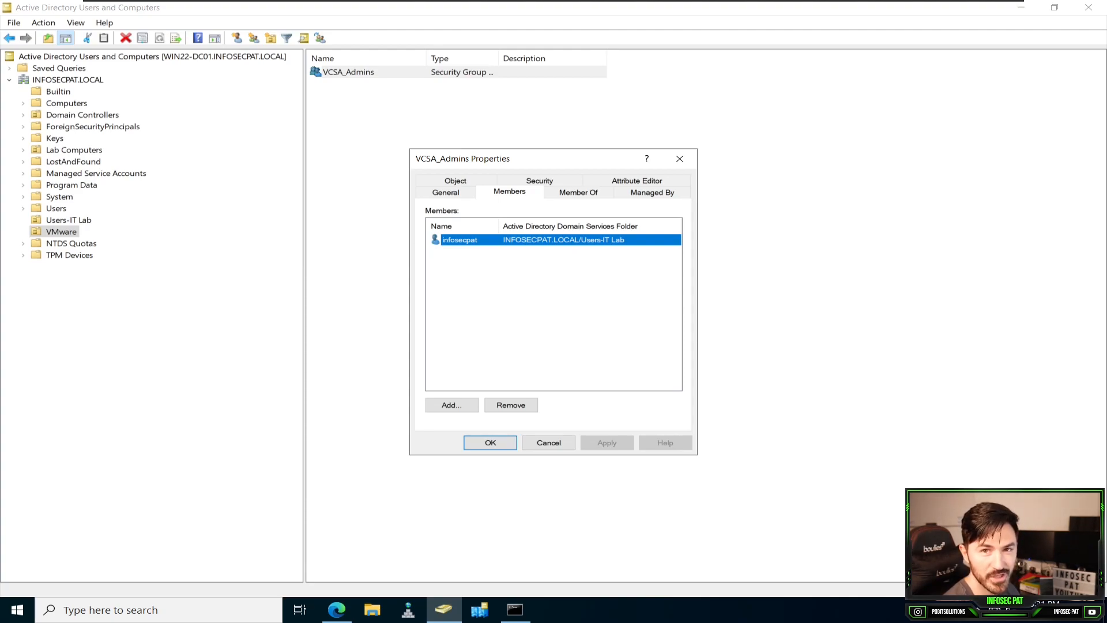
left_click(451, 405)
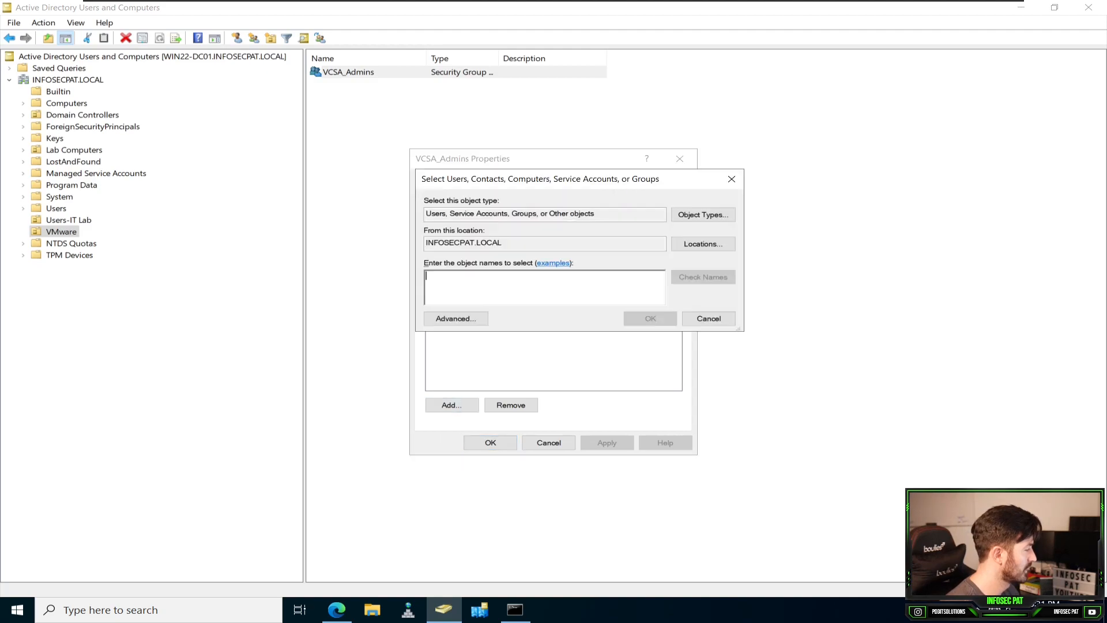
type("pat")
key("Return")
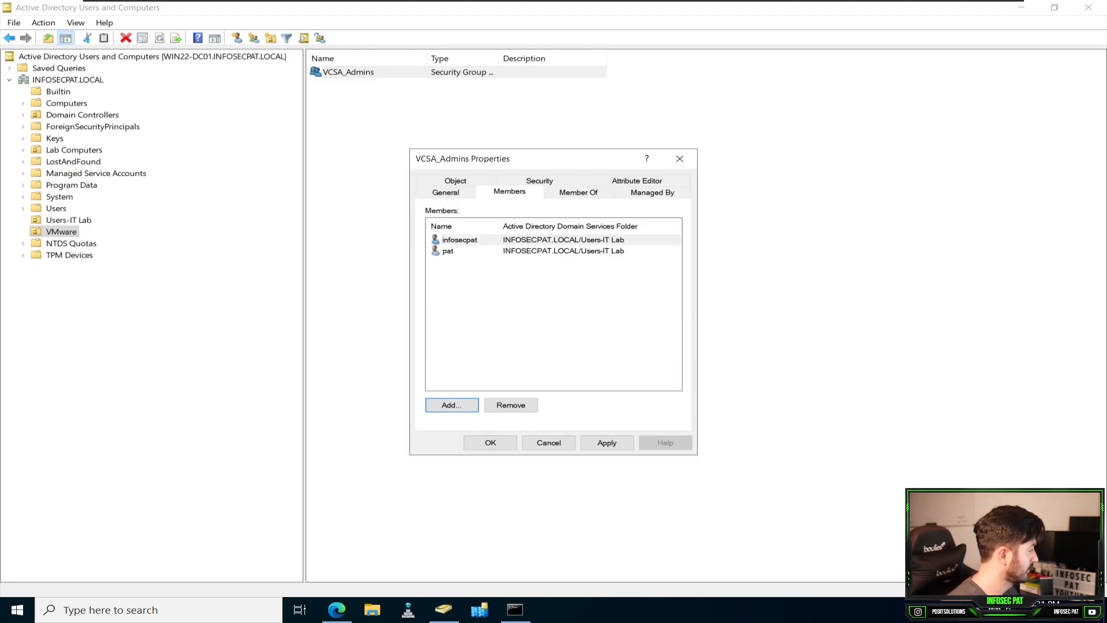
left_click(448, 251)
left_click(607, 443)
key("Return")
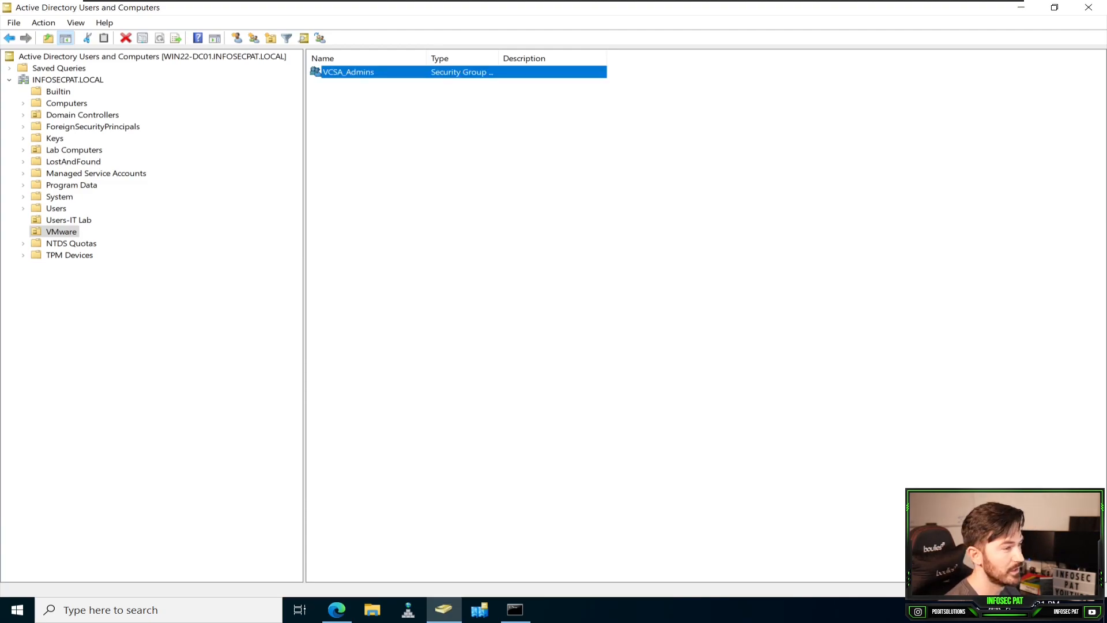
Step: Switch to the vSphere Client and examine the Single Sign On users, domains and groups, plus the identity sources in its configuration
left_click(1022, 7)
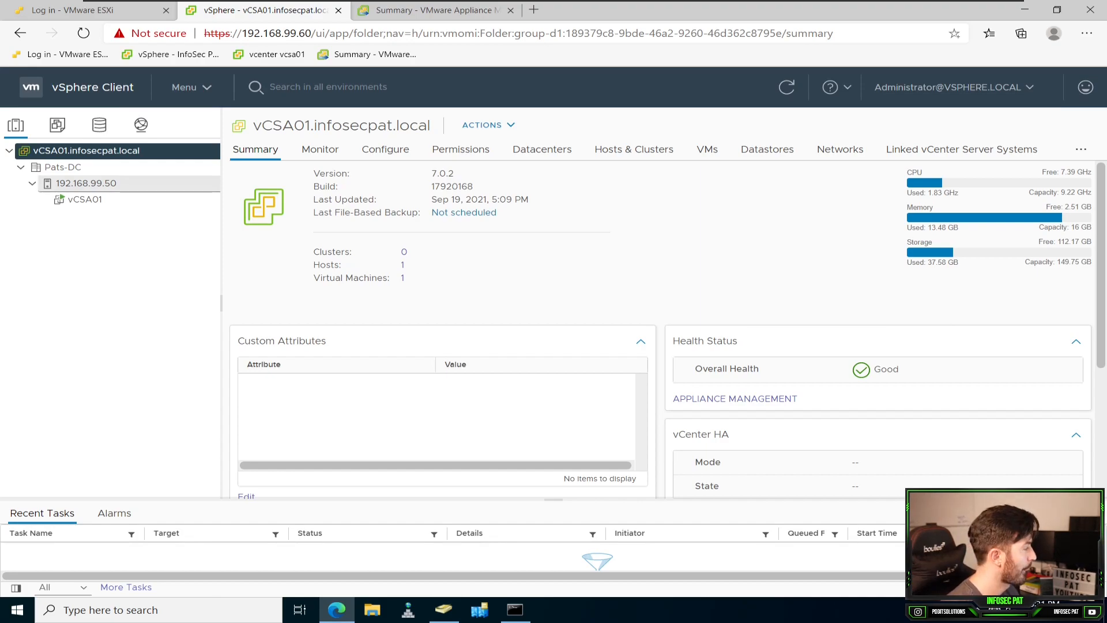
left_click(184, 87)
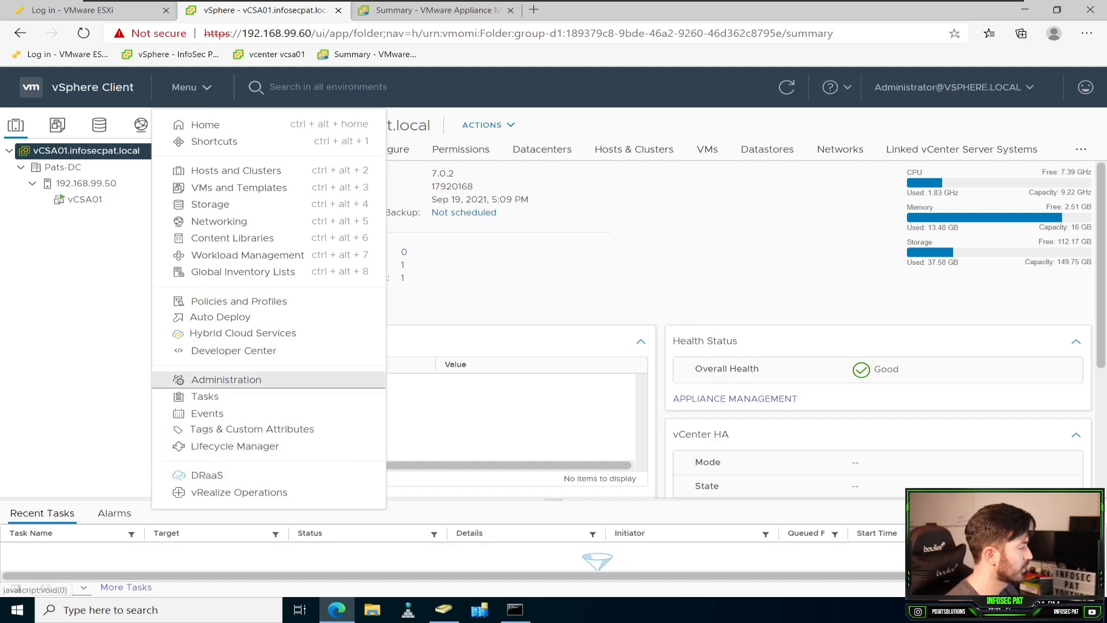
left_click(226, 380)
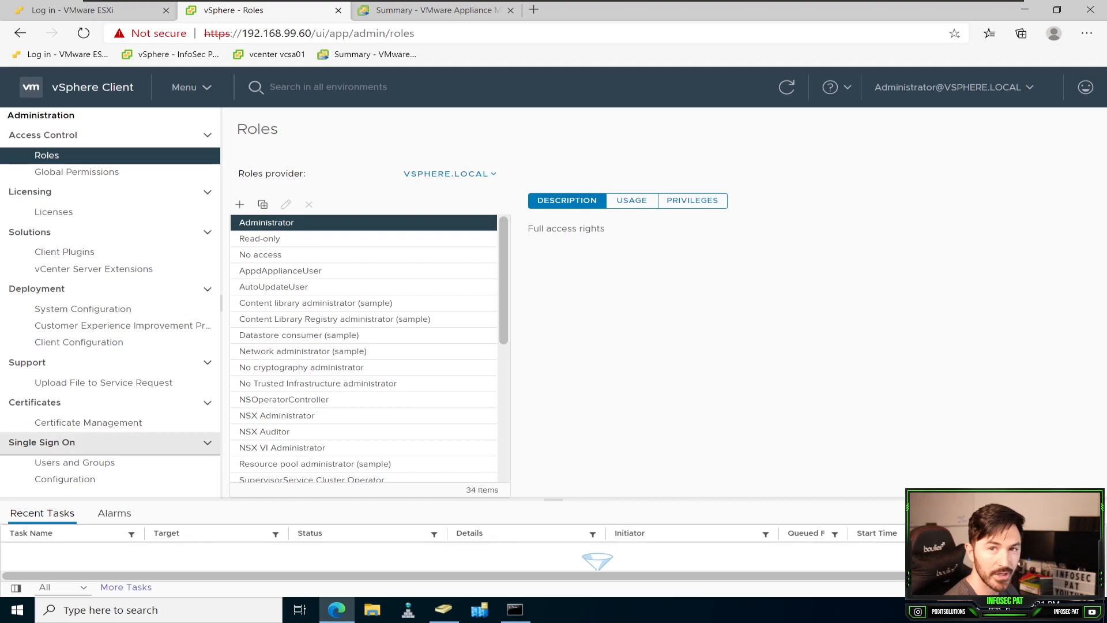
left_click(74, 463)
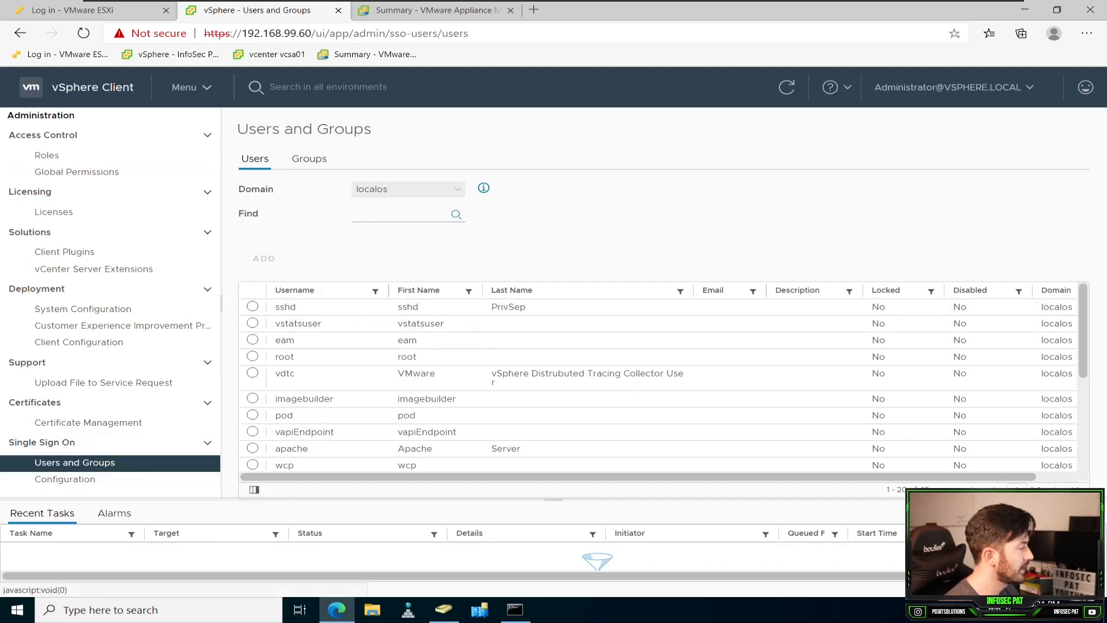
left_click(403, 190)
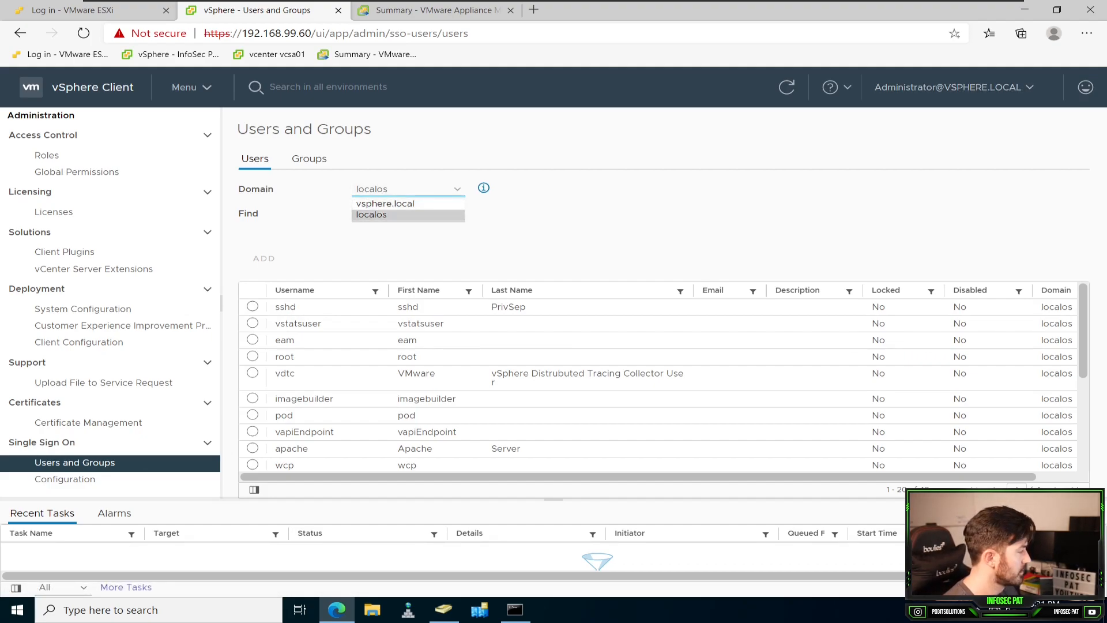
left_click(408, 216)
left_click(309, 159)
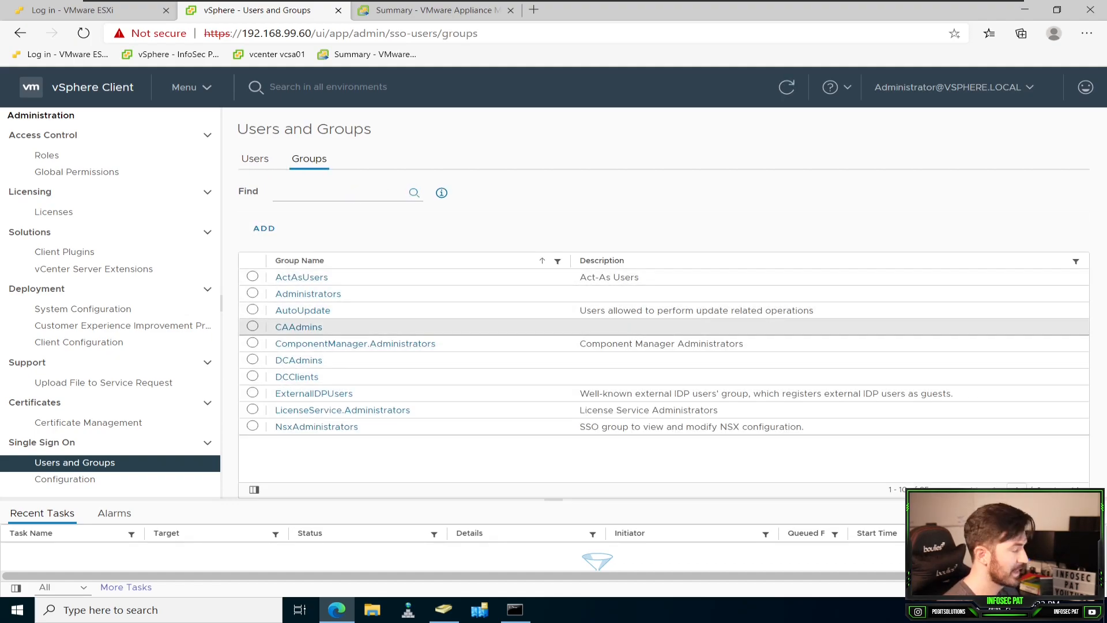
left_click(255, 159)
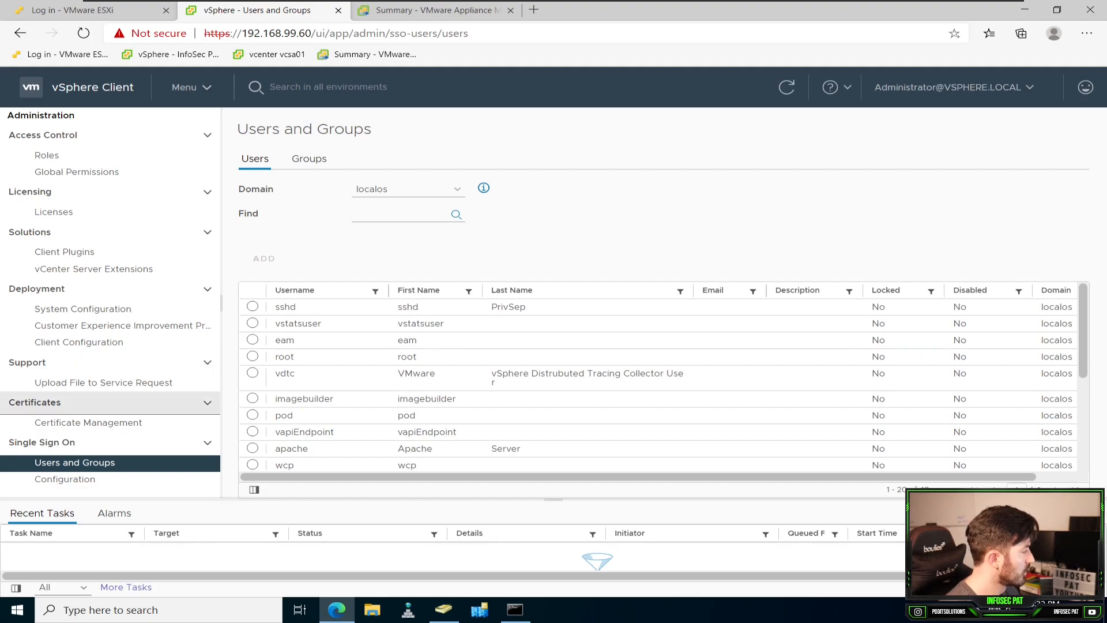
left_click(64, 480)
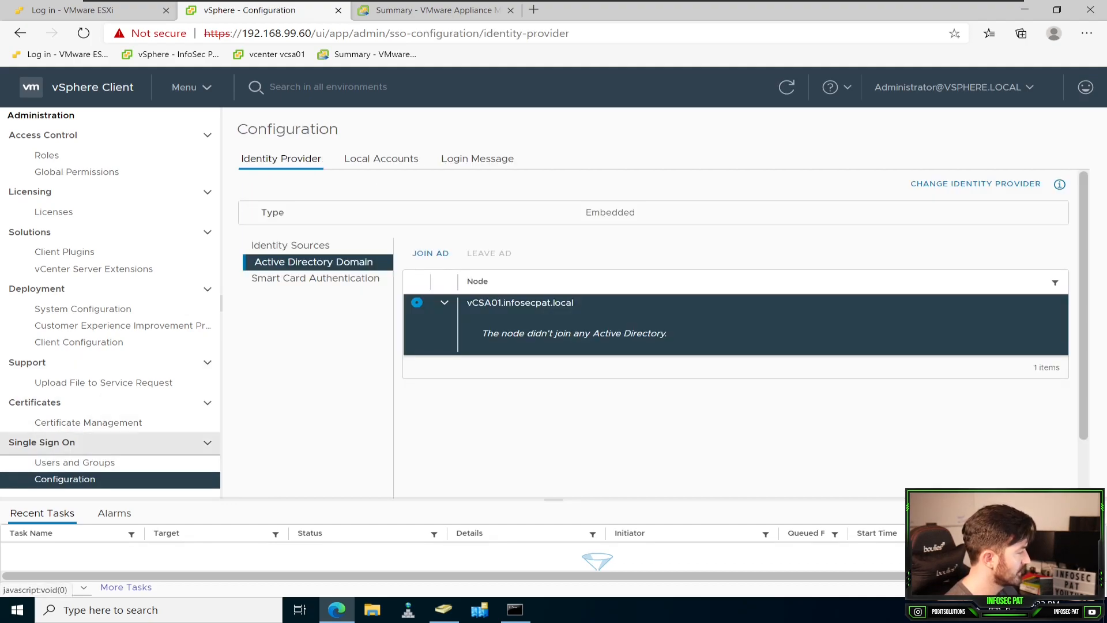
left_click(291, 245)
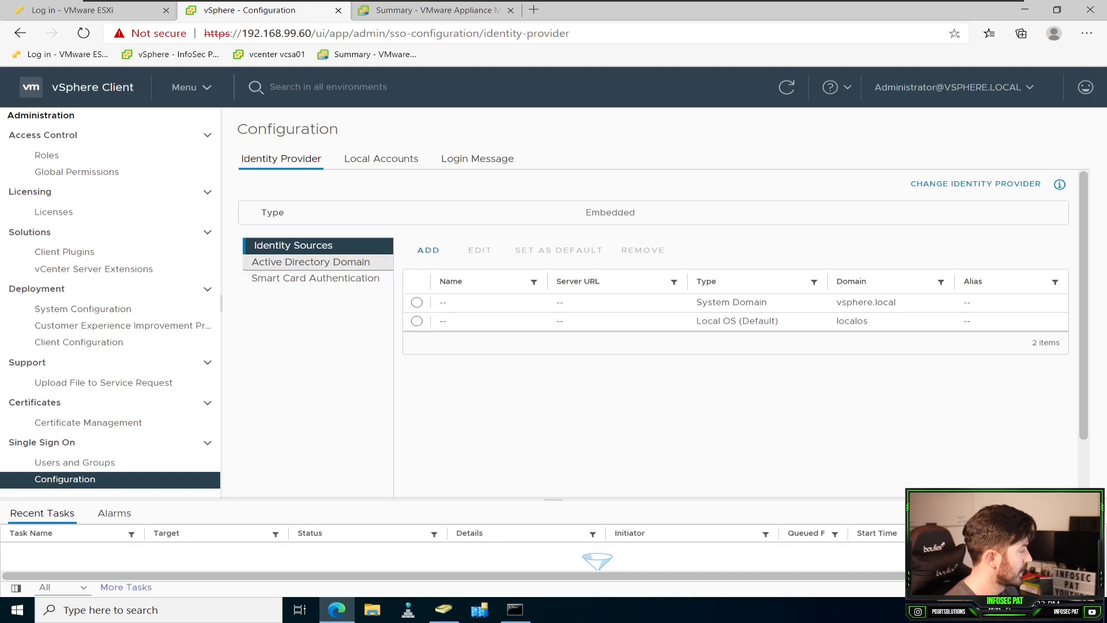
Step: Start joining the vCSA01 node to an Active Directory domain, entering infosecpat.local as the domain
left_click(312, 263)
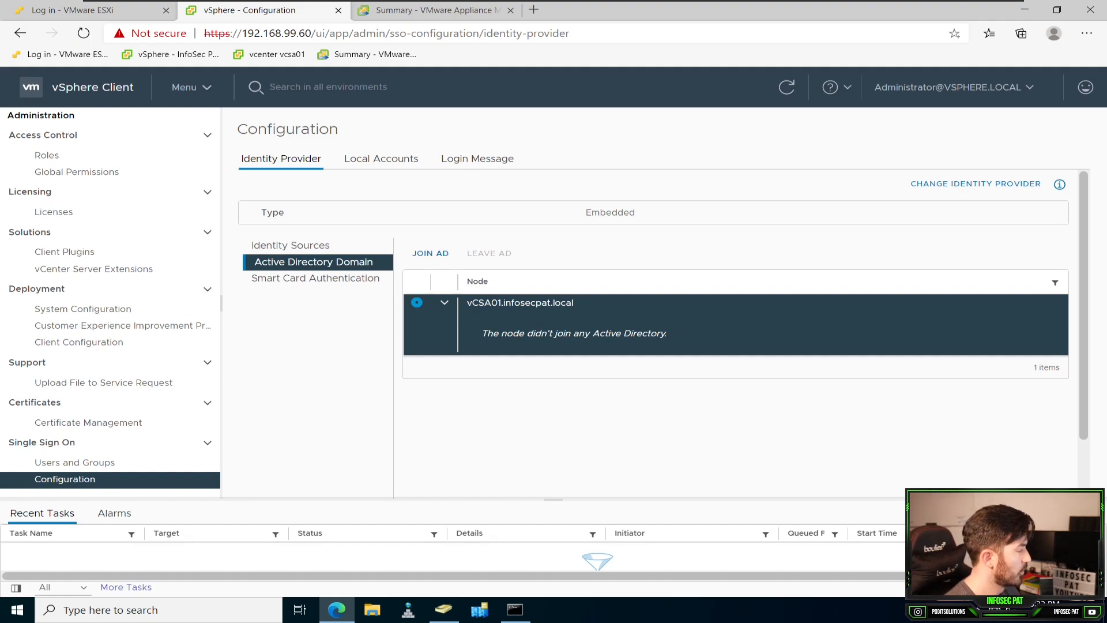
left_click(430, 254)
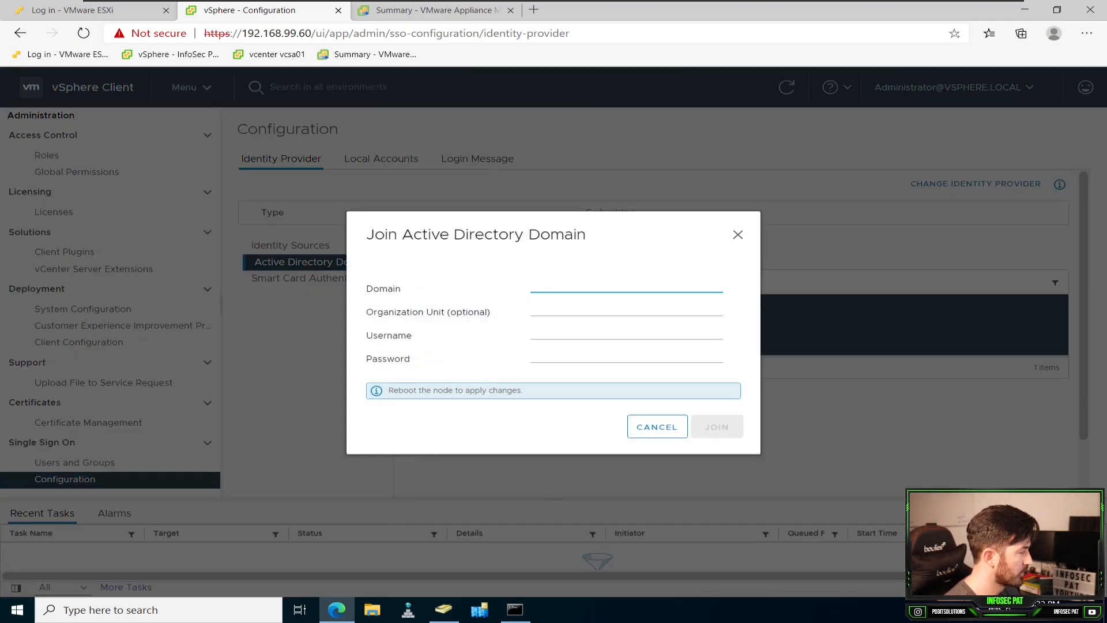
type("infos")
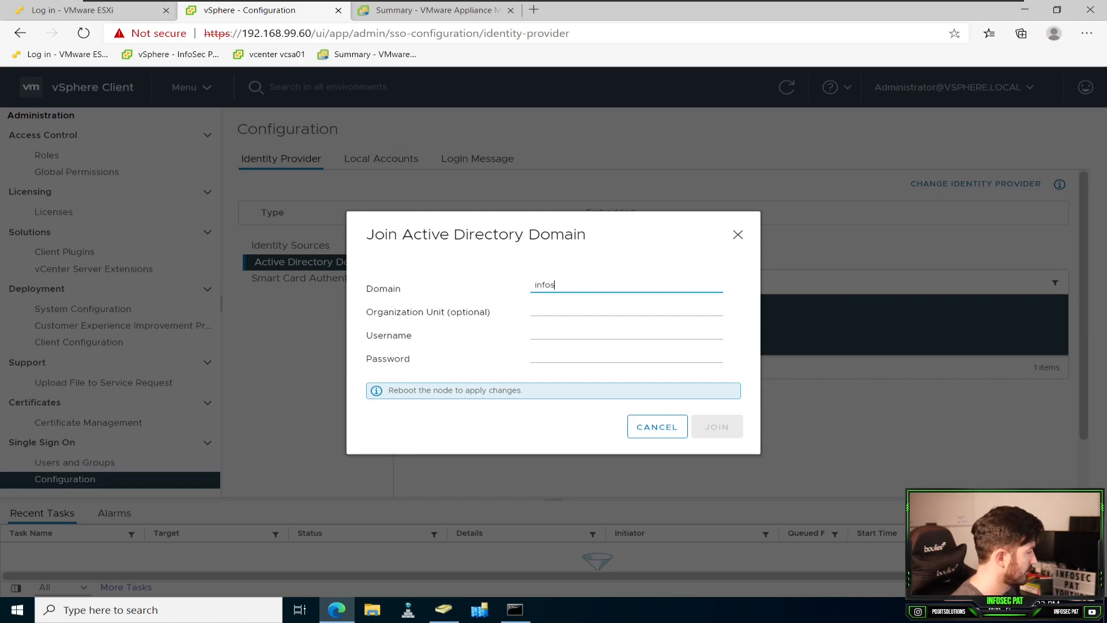
type("ecpat")
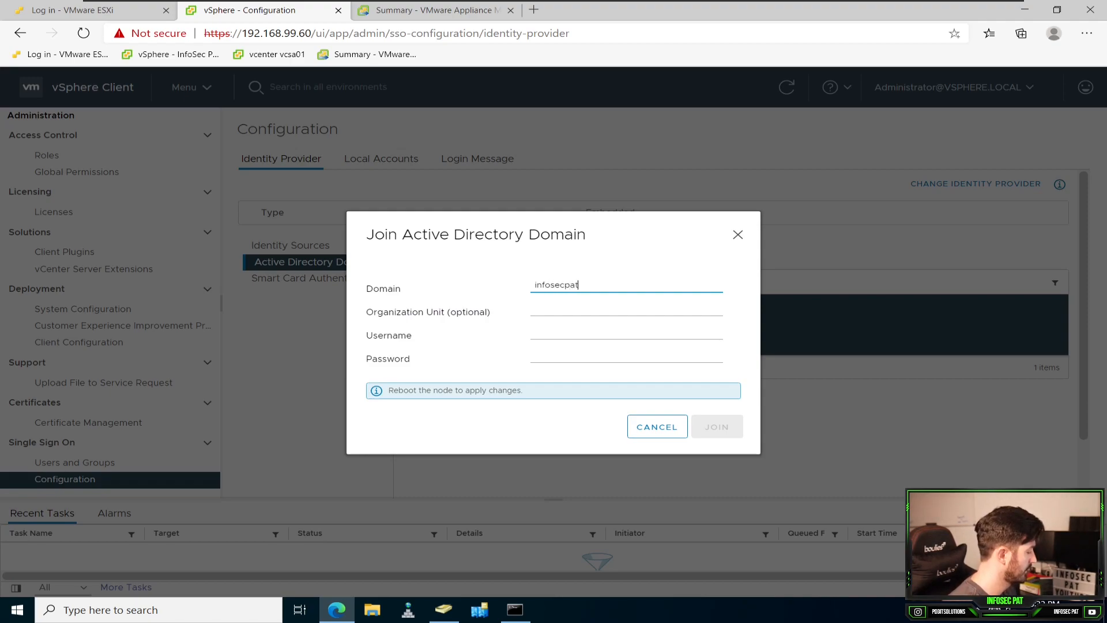
type(".local")
key("Tab")
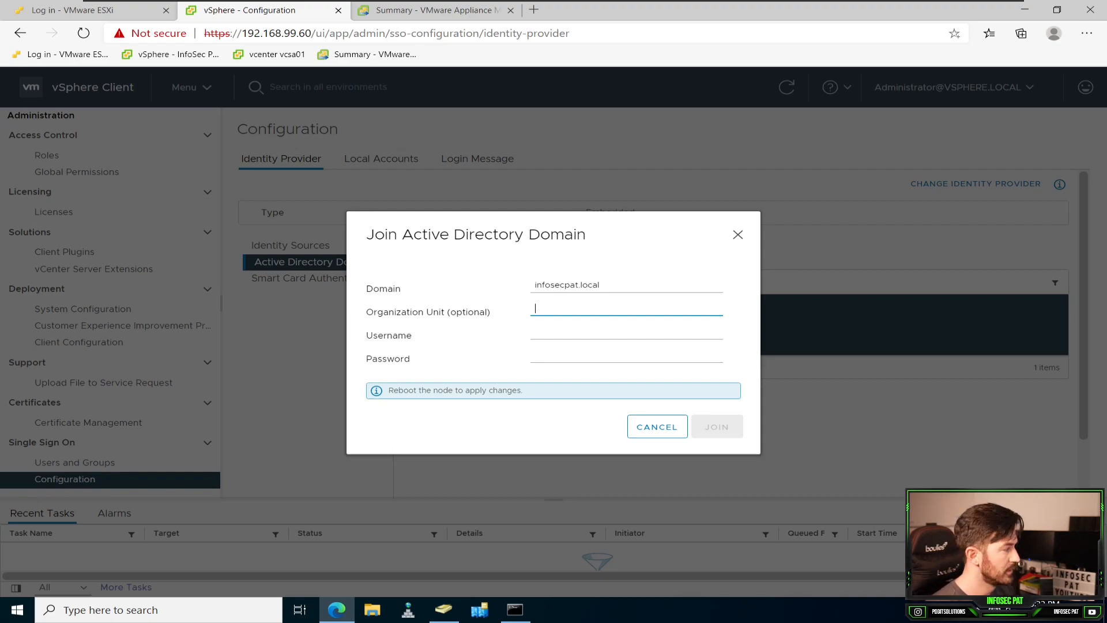
Step: Check the Computers container in Active Directory Users and Computers, and return to the domain join form's username, leaving the organization unit blank
left_click(444, 610)
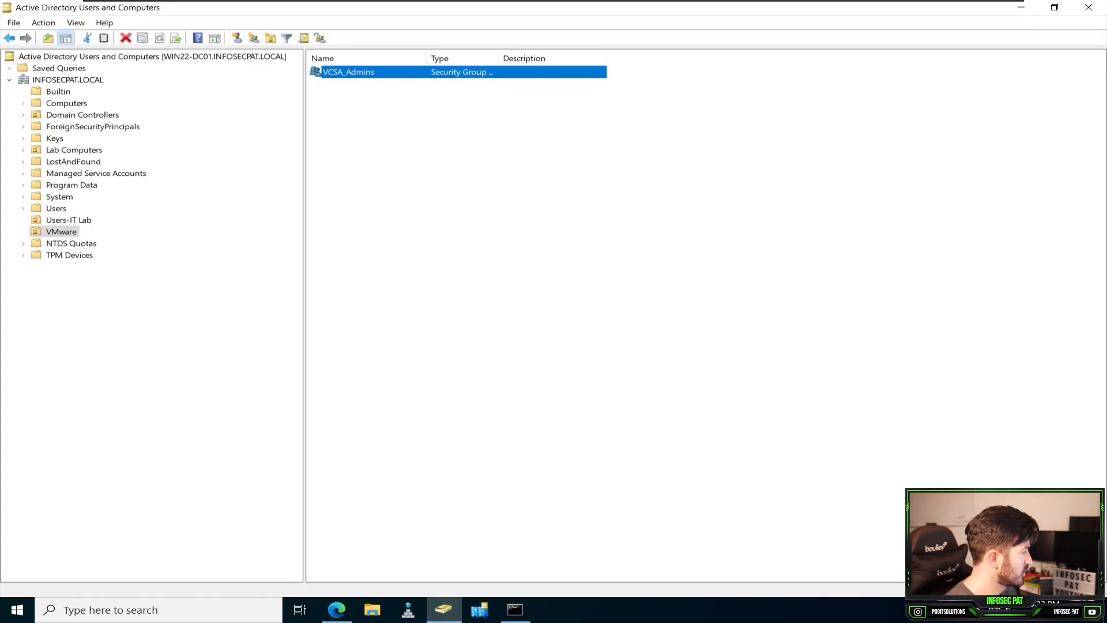
left_click(67, 103)
right_click(444, 130)
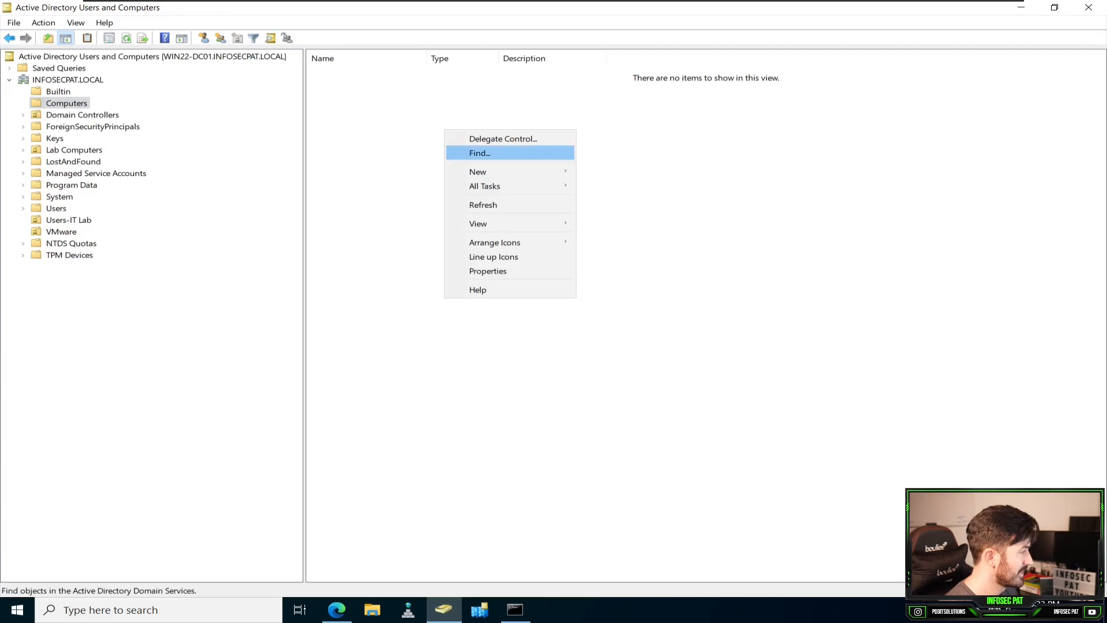
key("Down")
key("Down")
key("Down")
key("Return")
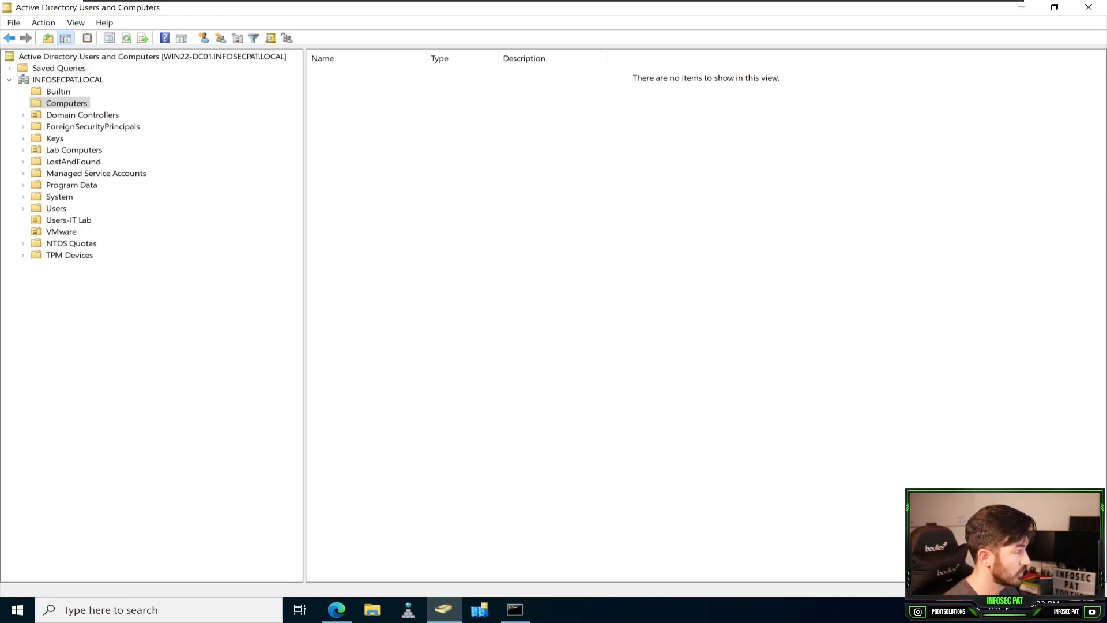
key("alt+Tab")
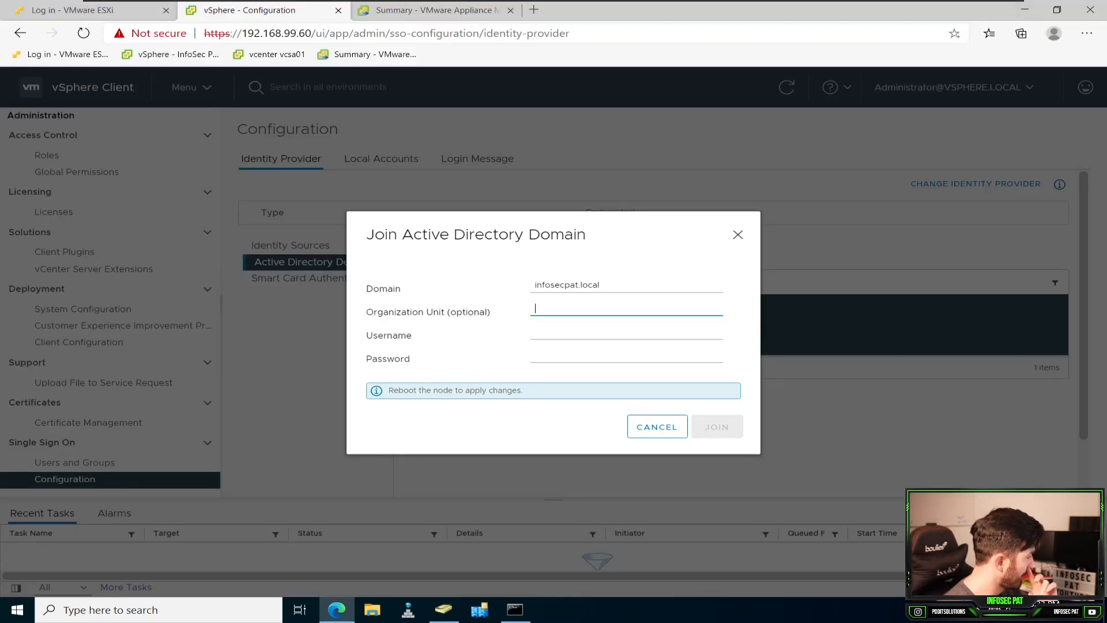
key("Tab")
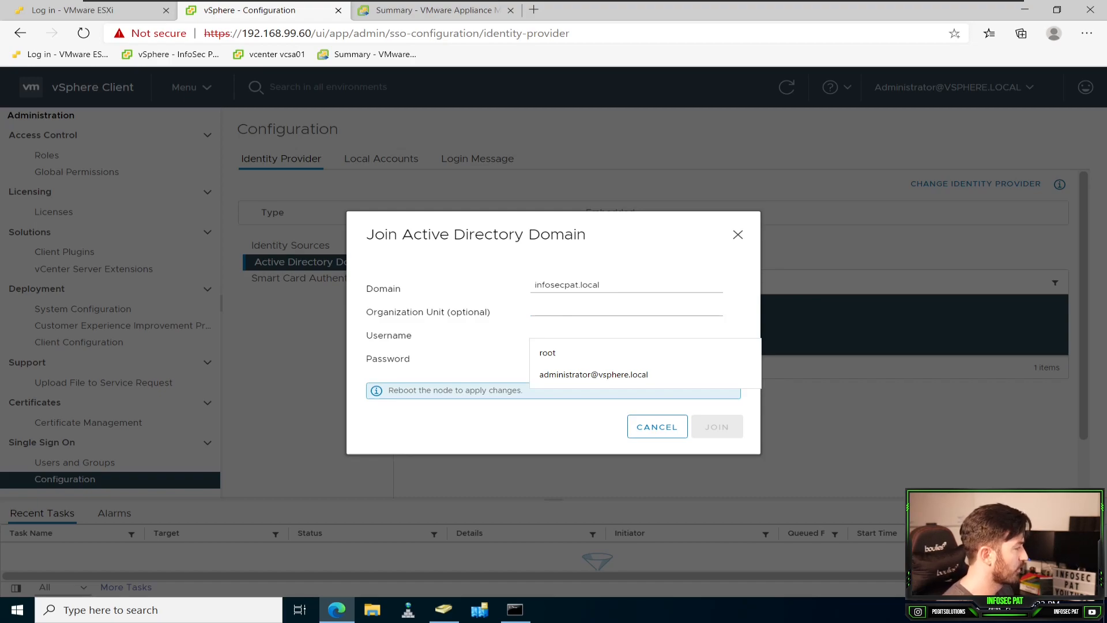
type("adminis")
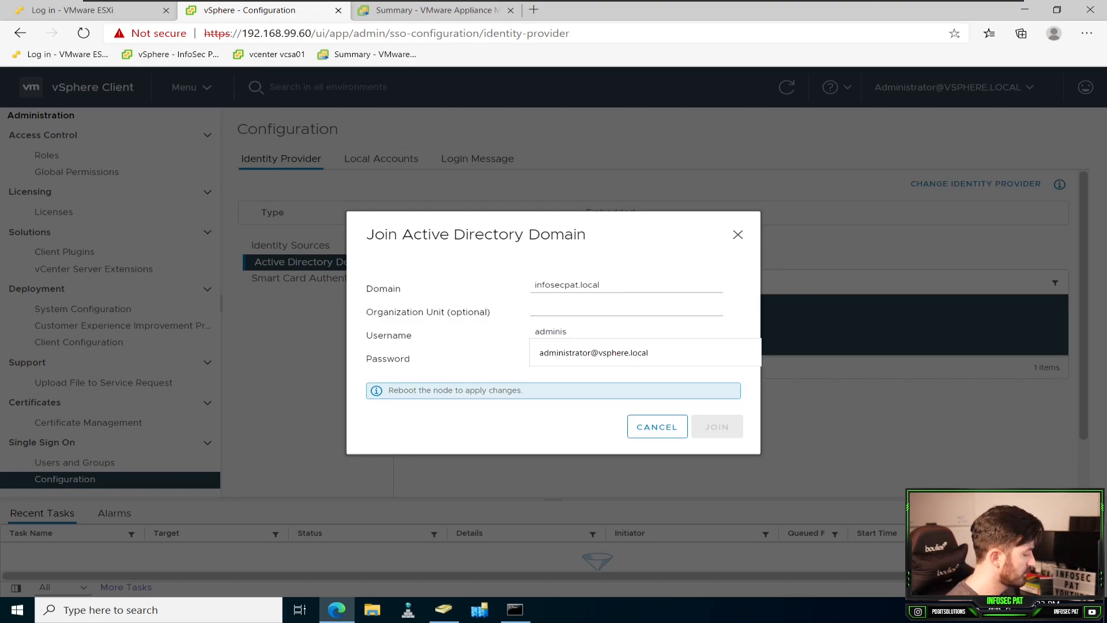
key("Down")
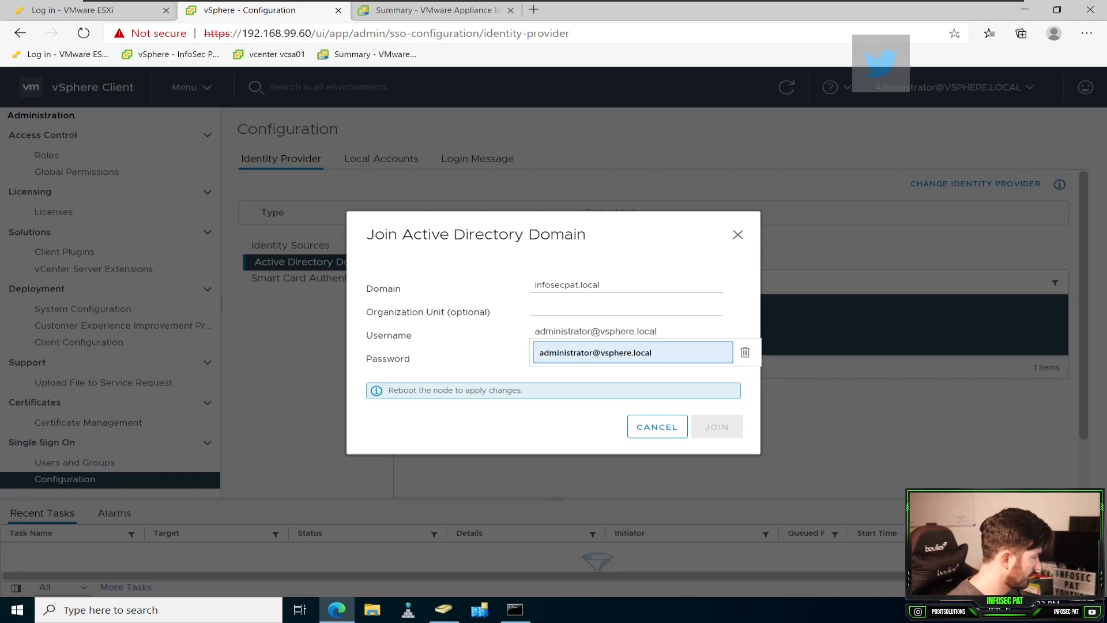
key("BackSpace")
key("BackSpace")
key("BackSpace")
key("BackSpace")
key("BackSpace")
key("BackSpace")
key("BackSpace")
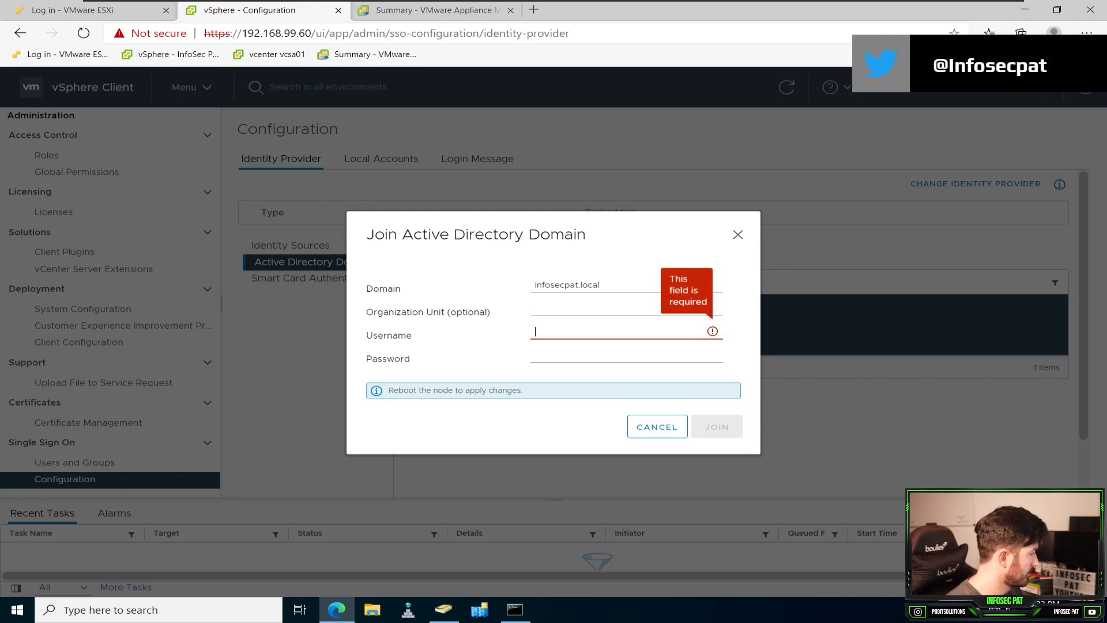
Step: Enter administrator as the username, fill in the account password, and join the node to the domain
type("adminis")
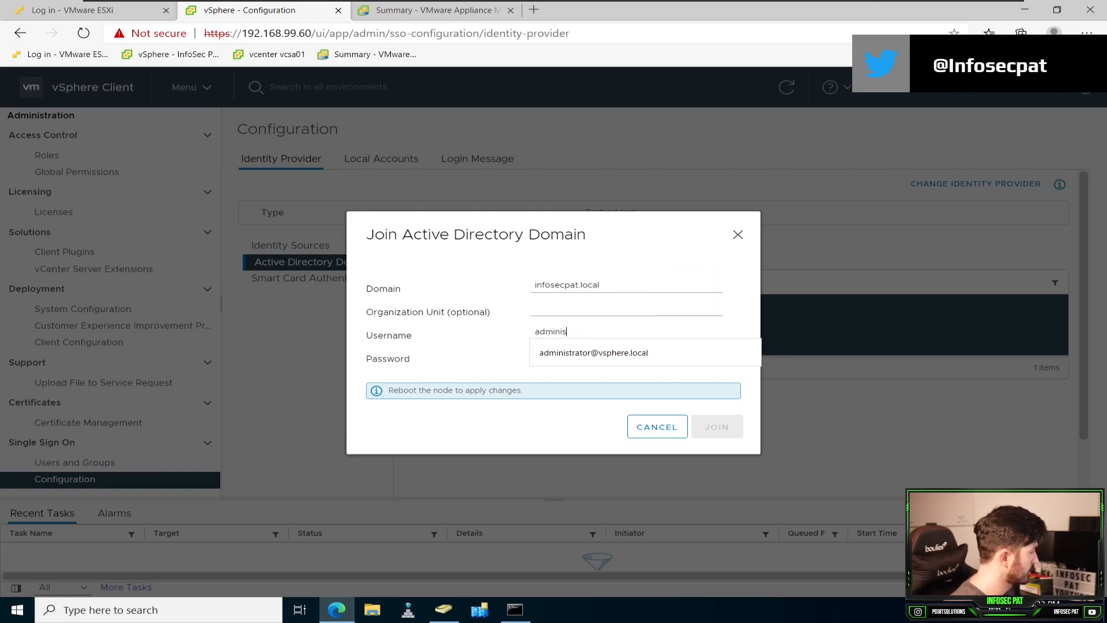
type("trator")
key("Tab")
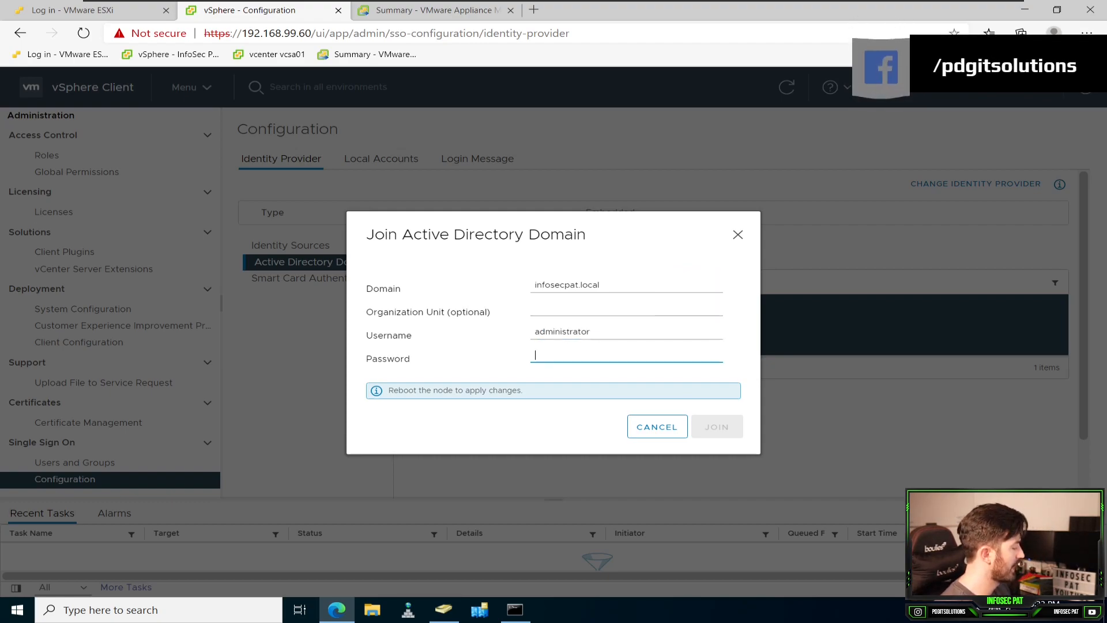
type("•••••••••••••")
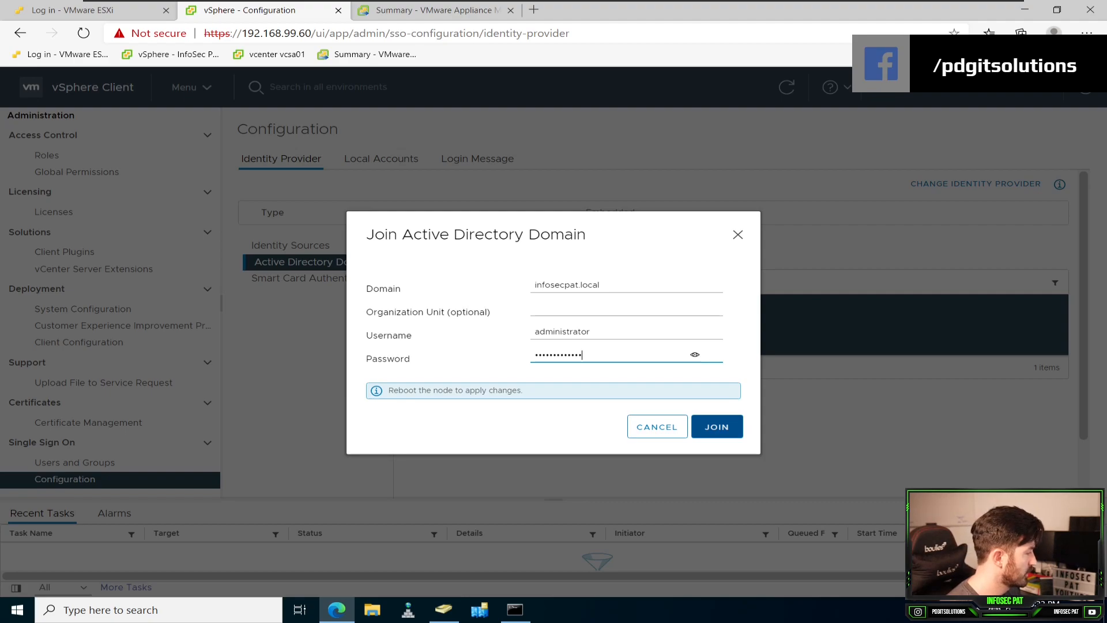
left_click(717, 427)
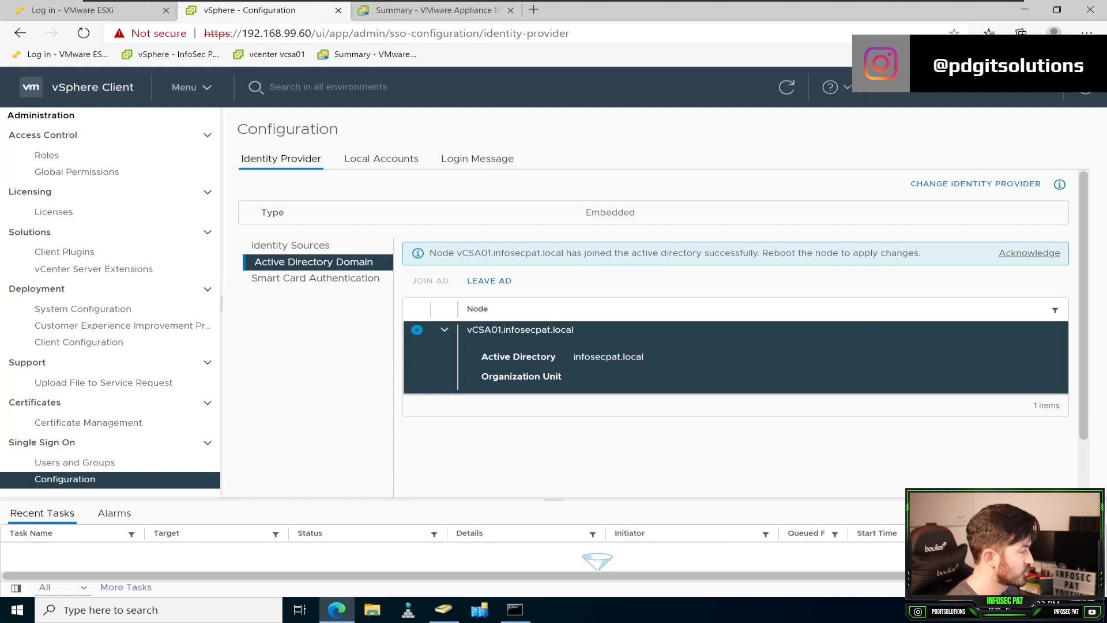
Step: Review the domain-join reboot notice, switch to vCenter Server Management, and reboot the vCSA01 appliance
left_click_drag(851, 253, 631, 253)
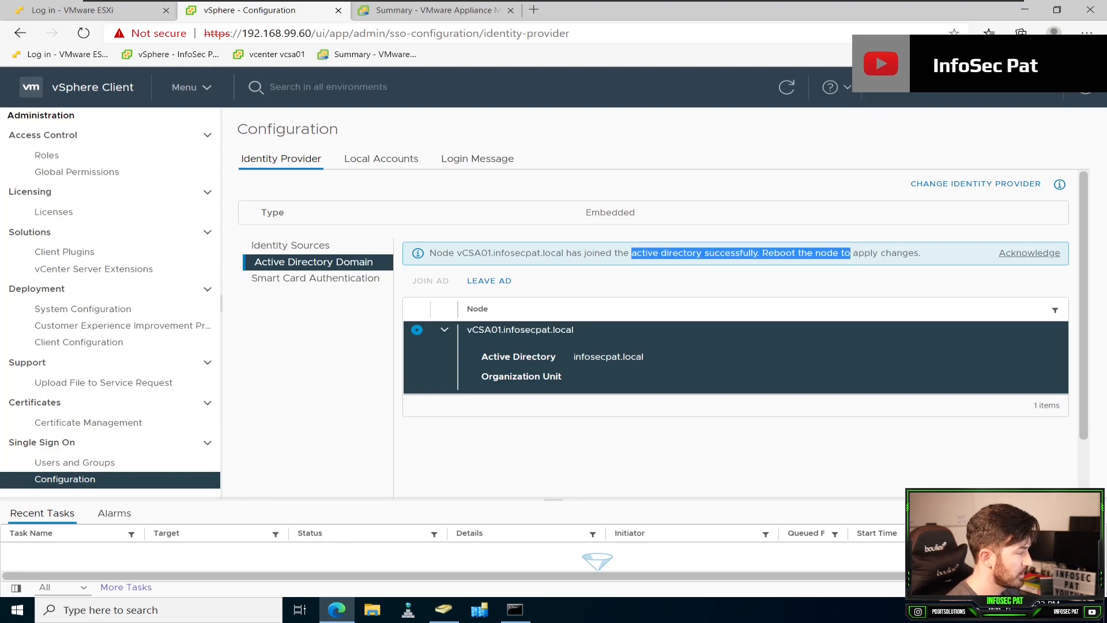
left_click(923, 253)
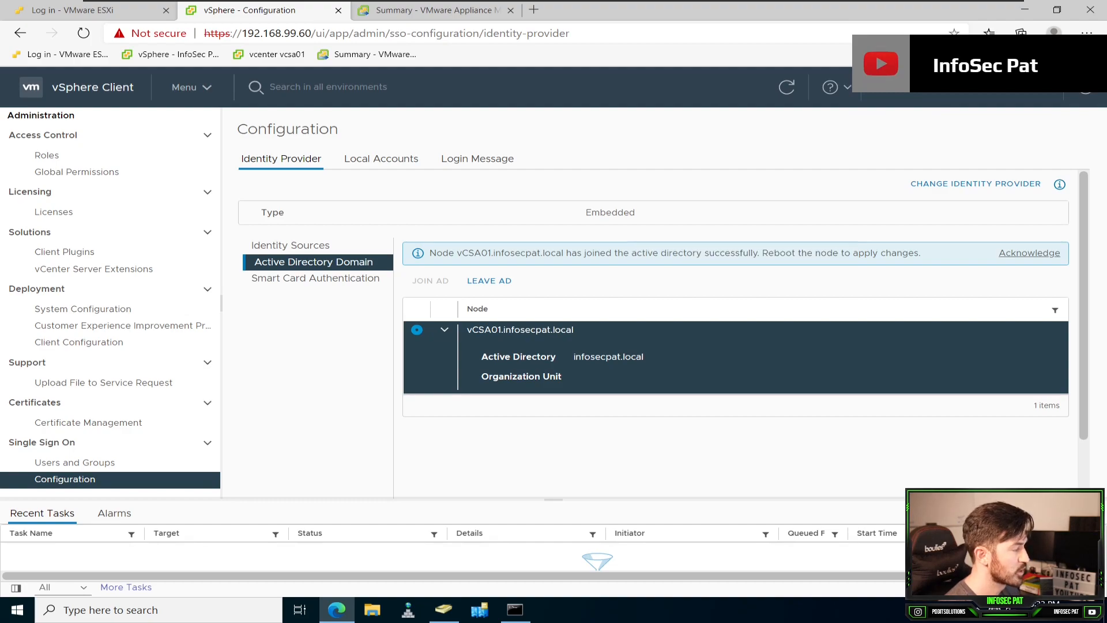
left_click_drag(923, 253, 781, 254)
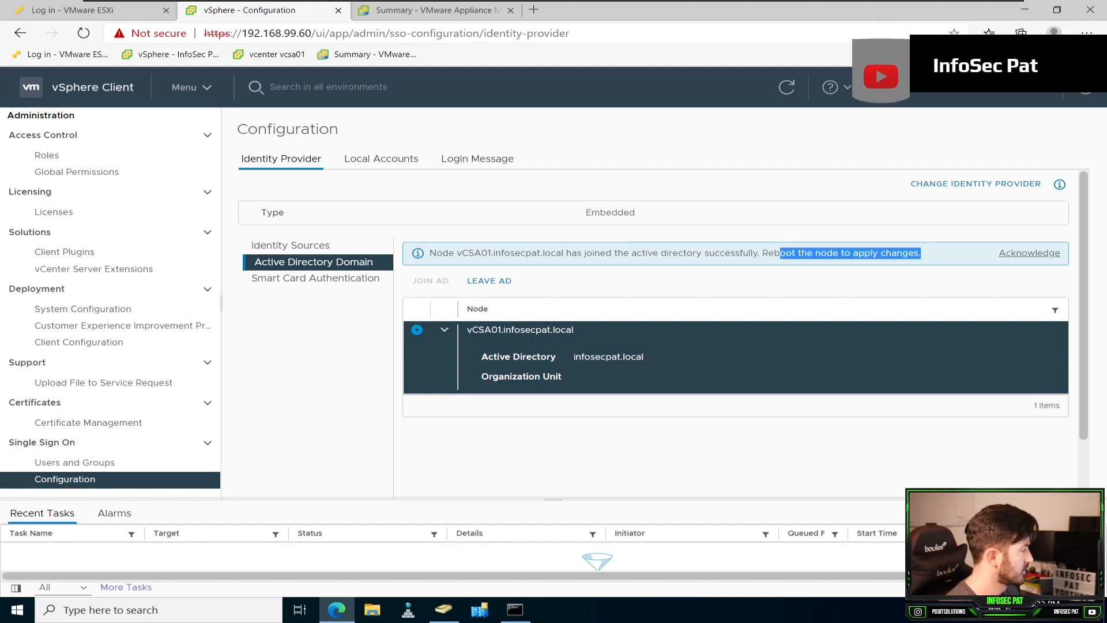
left_click(437, 11)
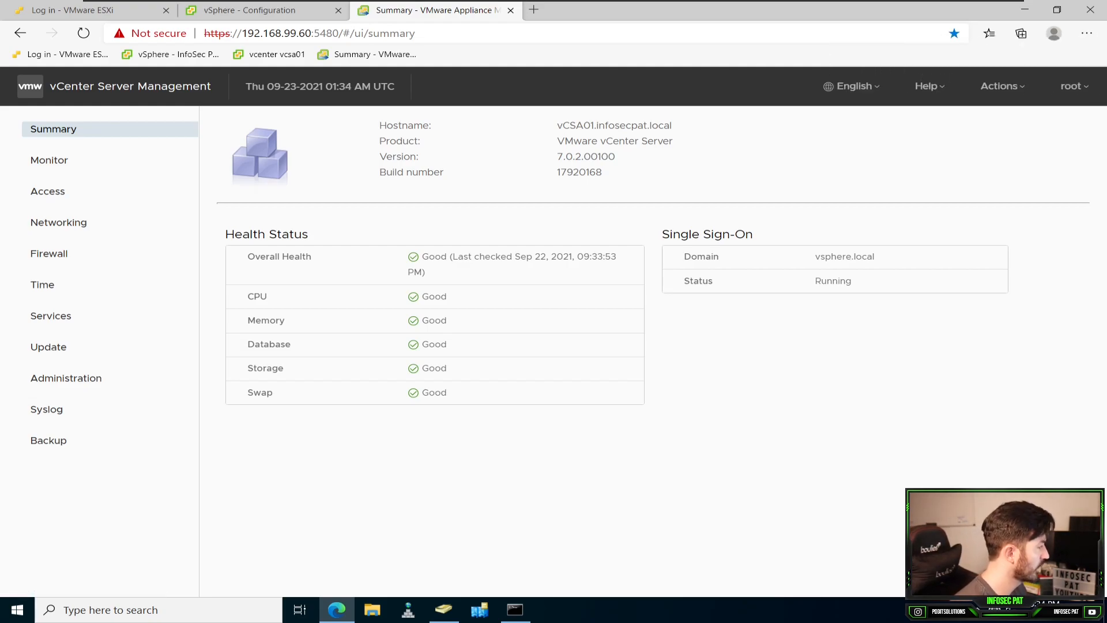
left_click(1003, 86)
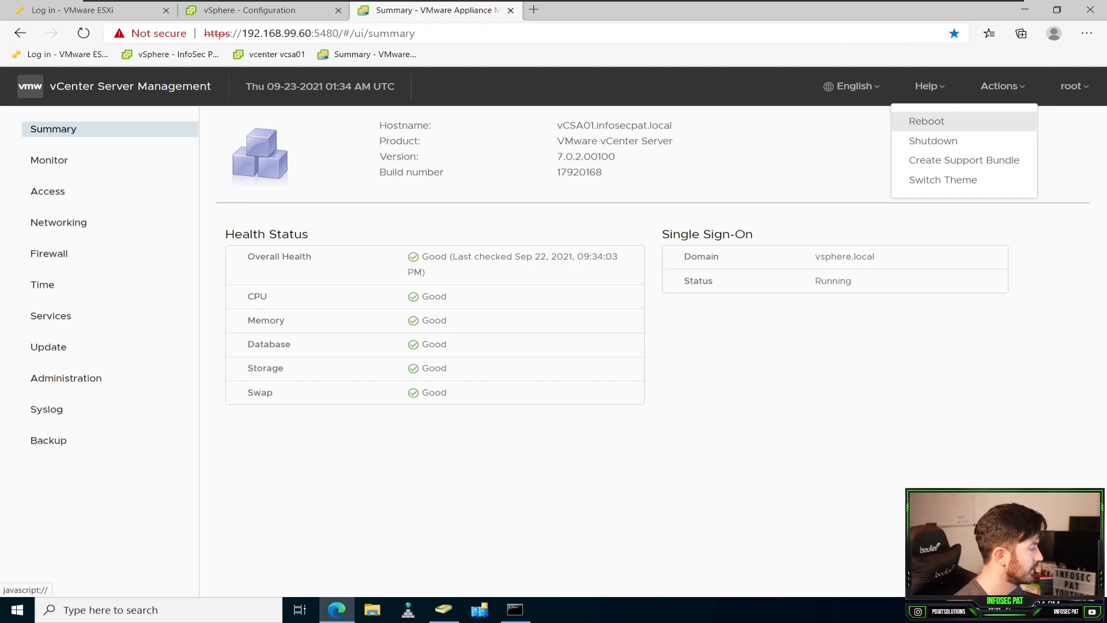
left_click(926, 120)
left_click(717, 364)
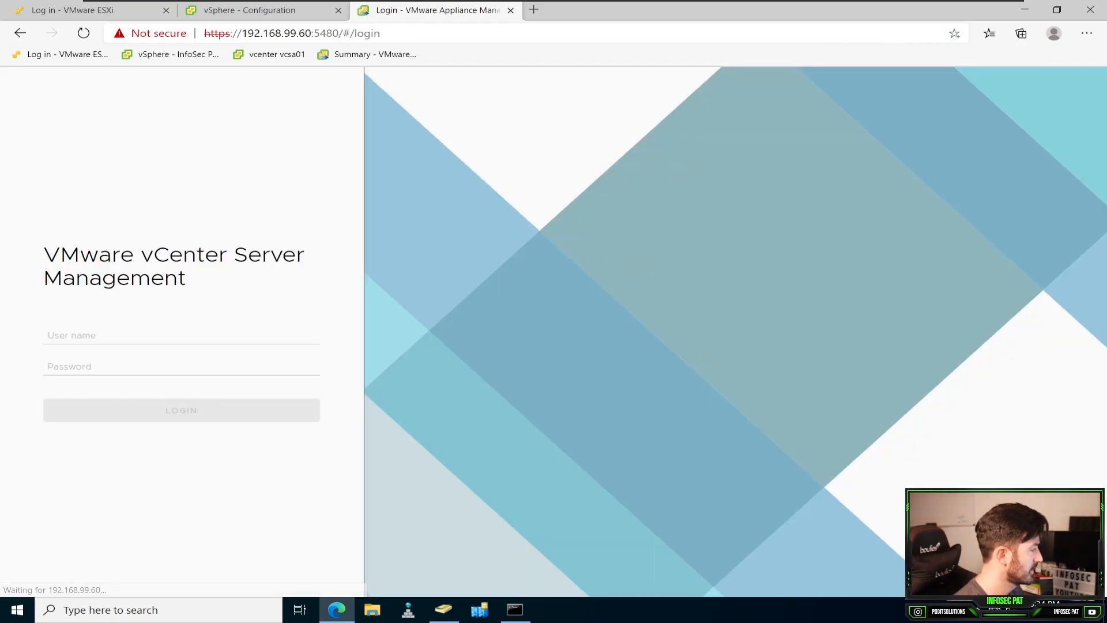
Step: Try to log in to the ESXi host at 192.168.99.50 as root, entering and re-entering the account password
left_click(253, 10)
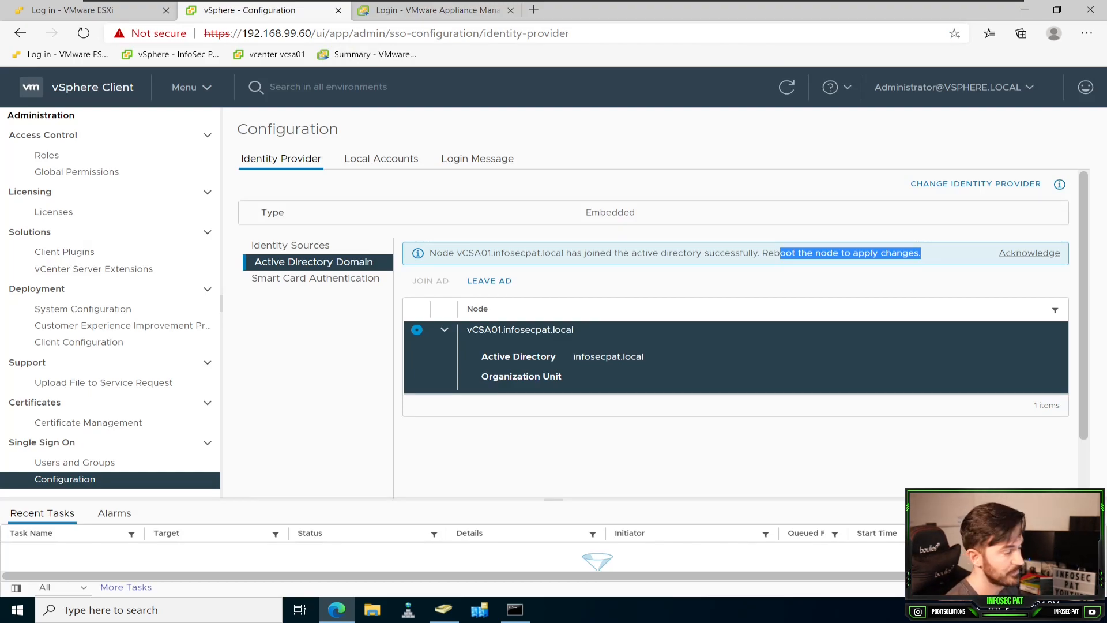
left_click(89, 9)
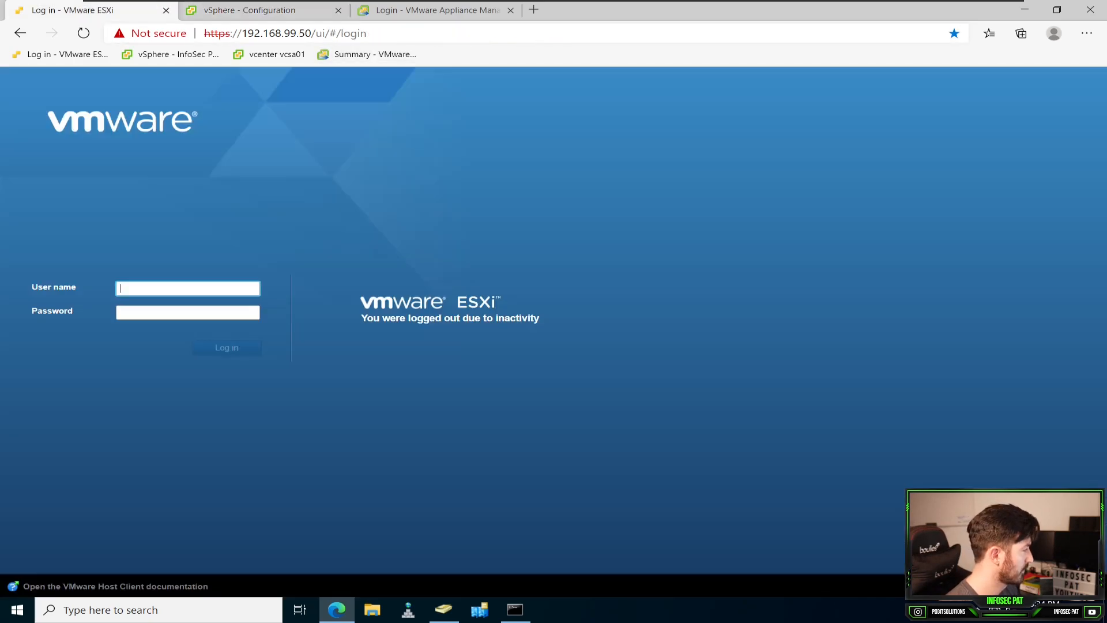
key("Down")
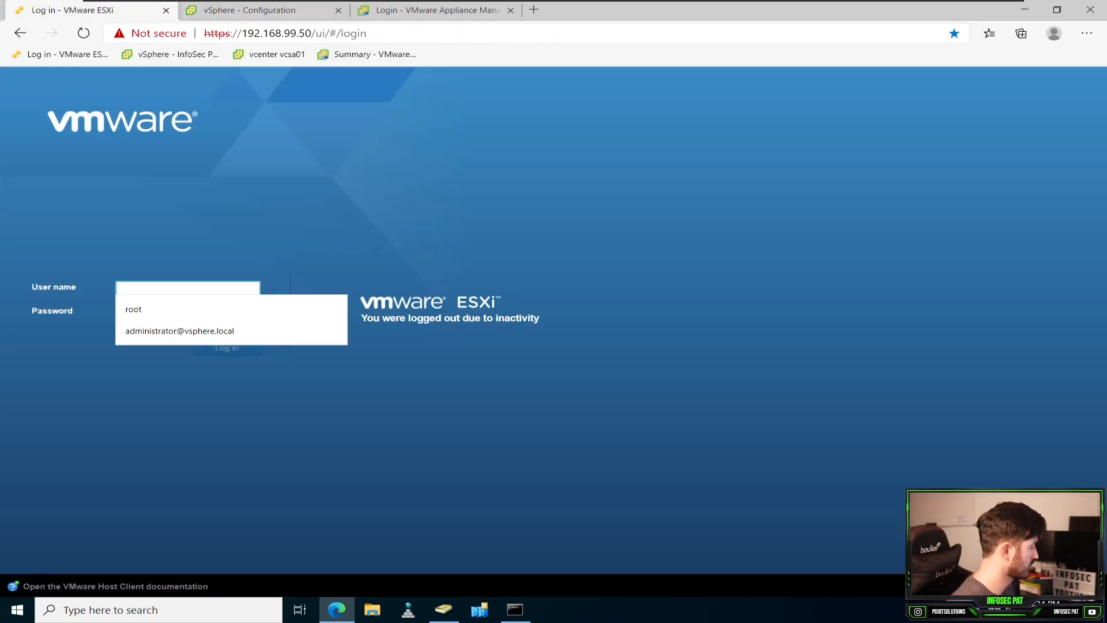
key("Down")
key("Return")
key("Tab")
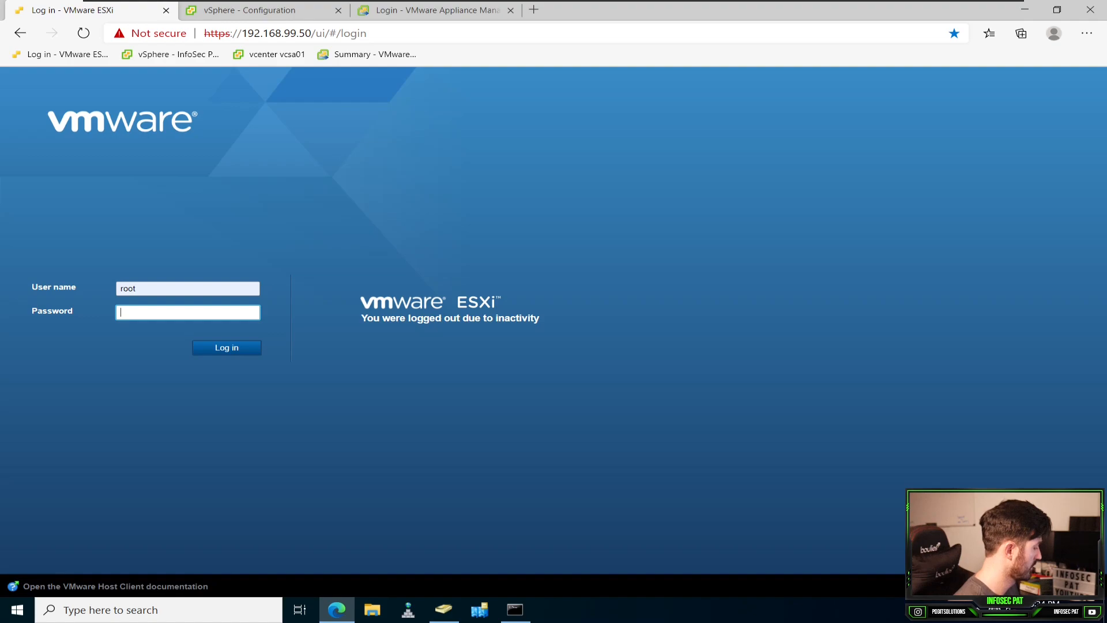
type("•••••••••••••")
key("Return")
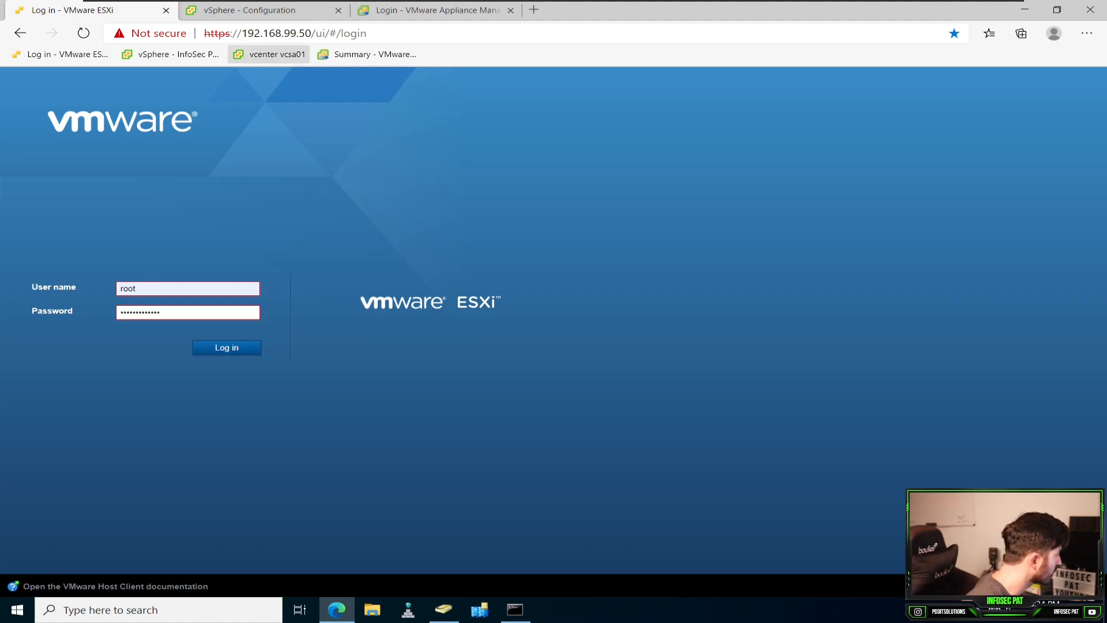
double_click(151, 312)
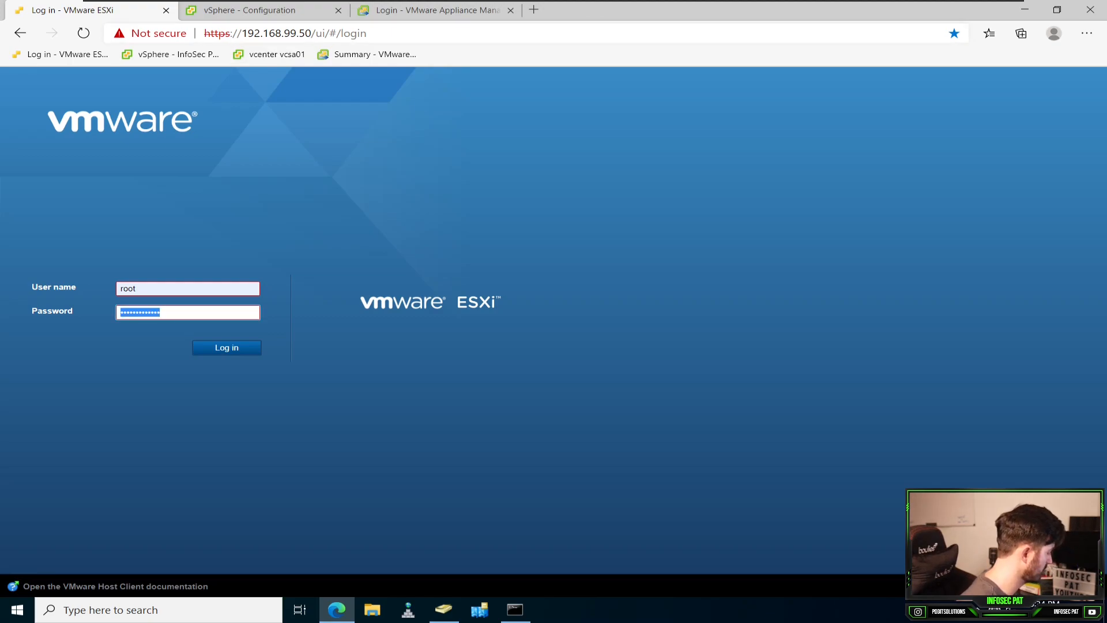
type("•••••••••••••")
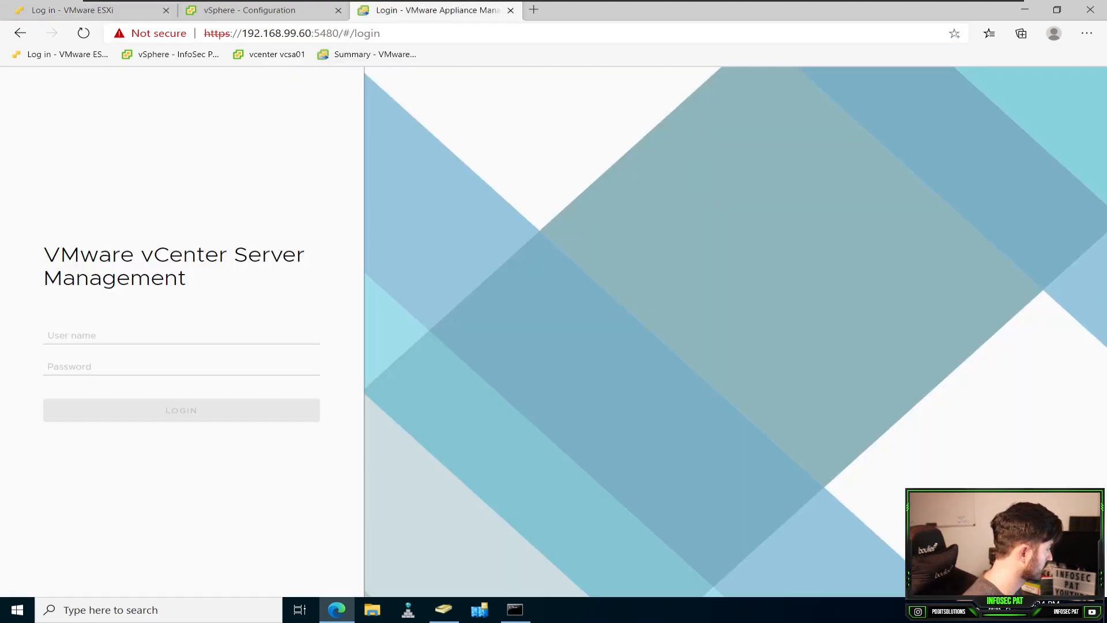
Step: Acknowledge the domain-join notice for vCSA01 in the vSphere Client and reload the page
left_click(260, 10)
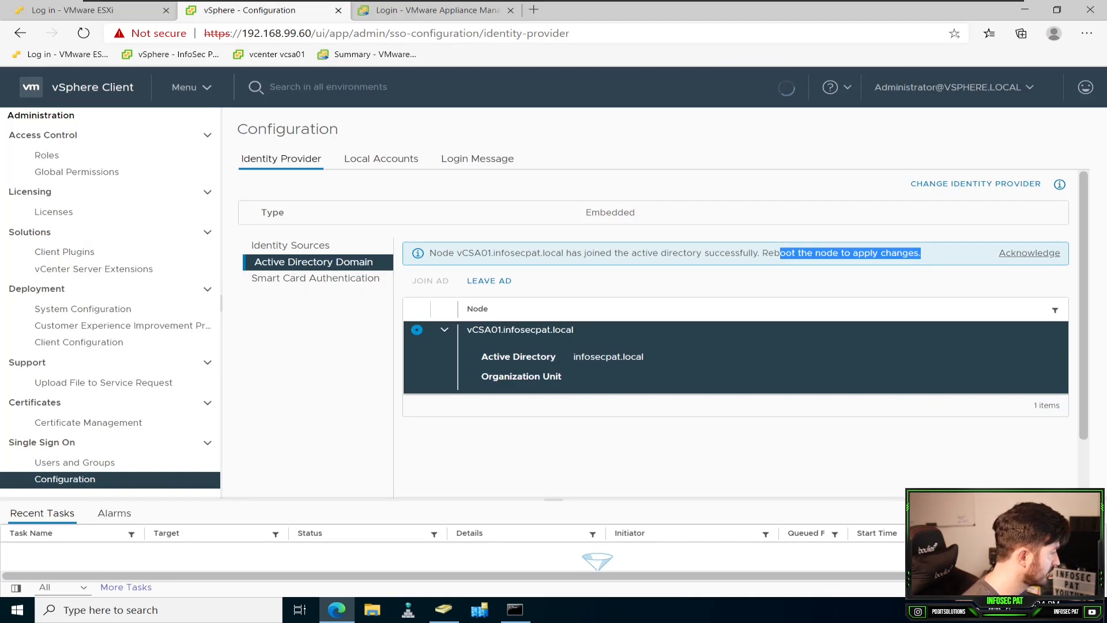
left_click(1030, 253)
left_click(84, 33)
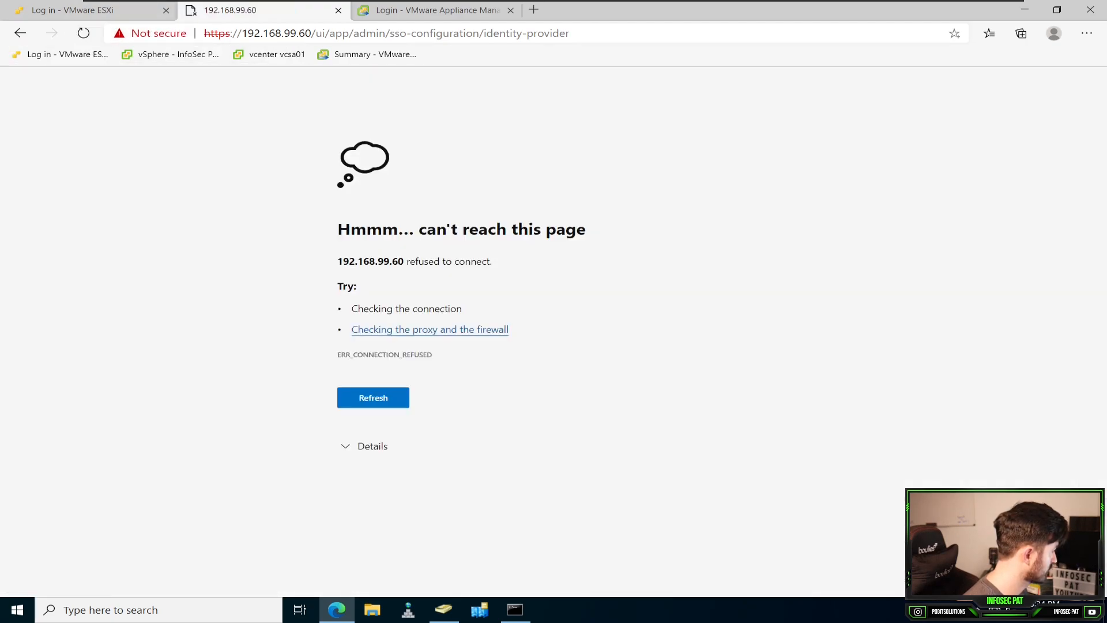
Step: Ping the ESXi host at 192.168.99.50 from the Command Prompt, stop the ping early, and put the console away
left_click(81, 10)
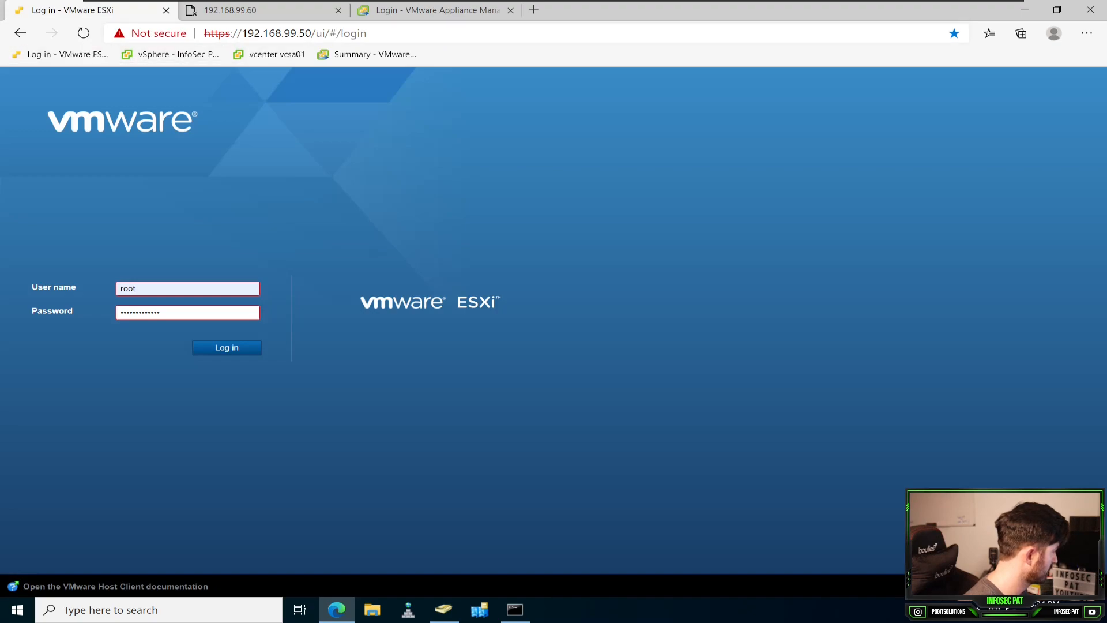
left_click(515, 610)
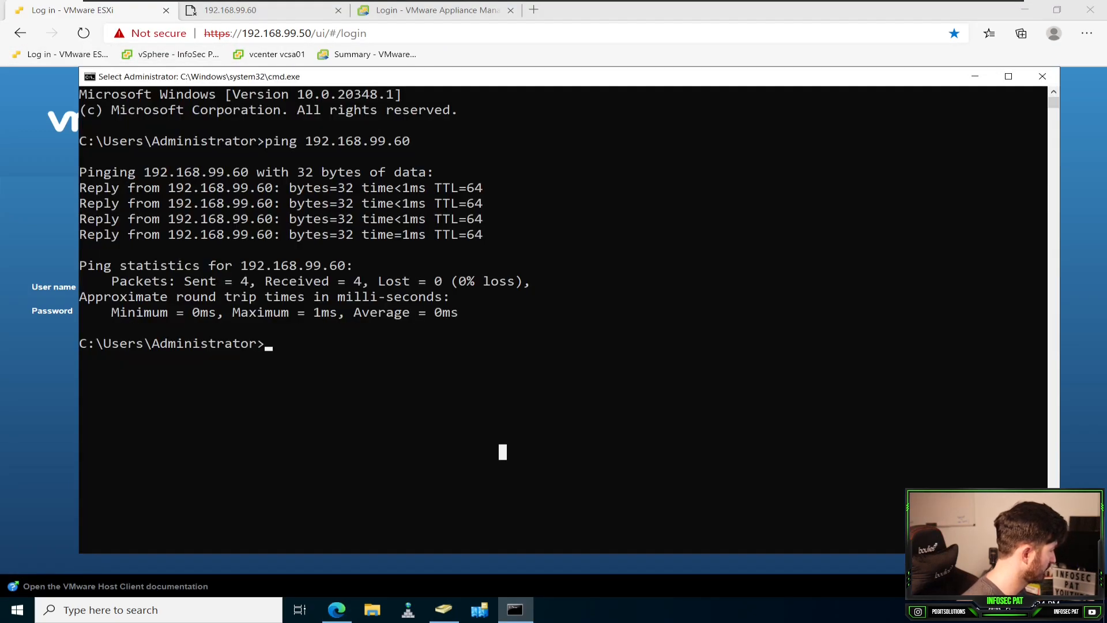
key("Up")
key("BackSpace")
key("BackSpace")
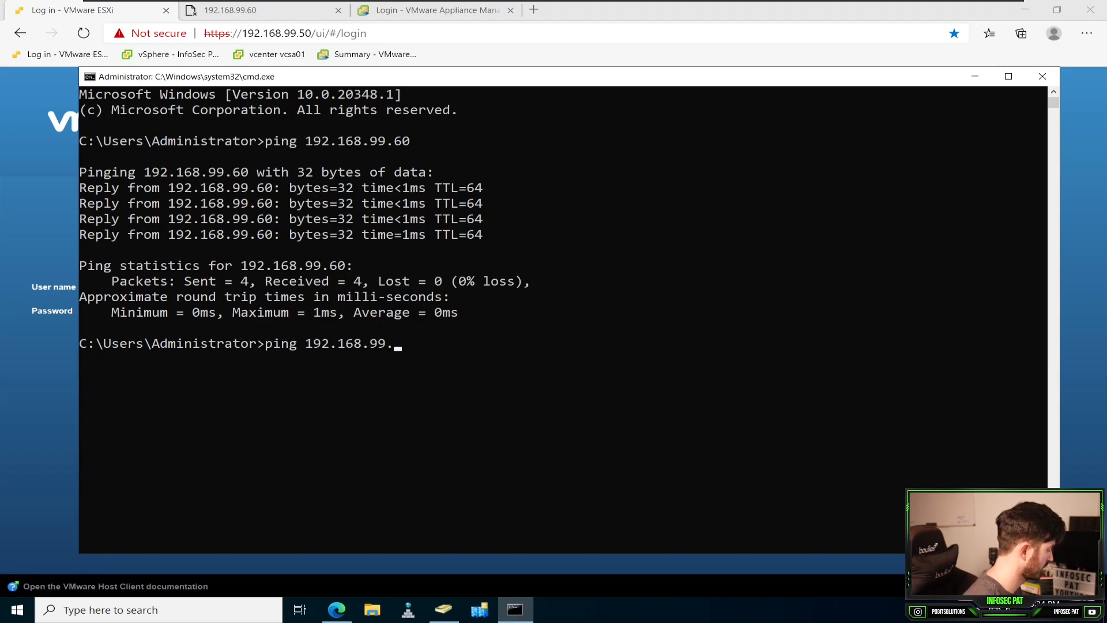
type("50")
key("Return")
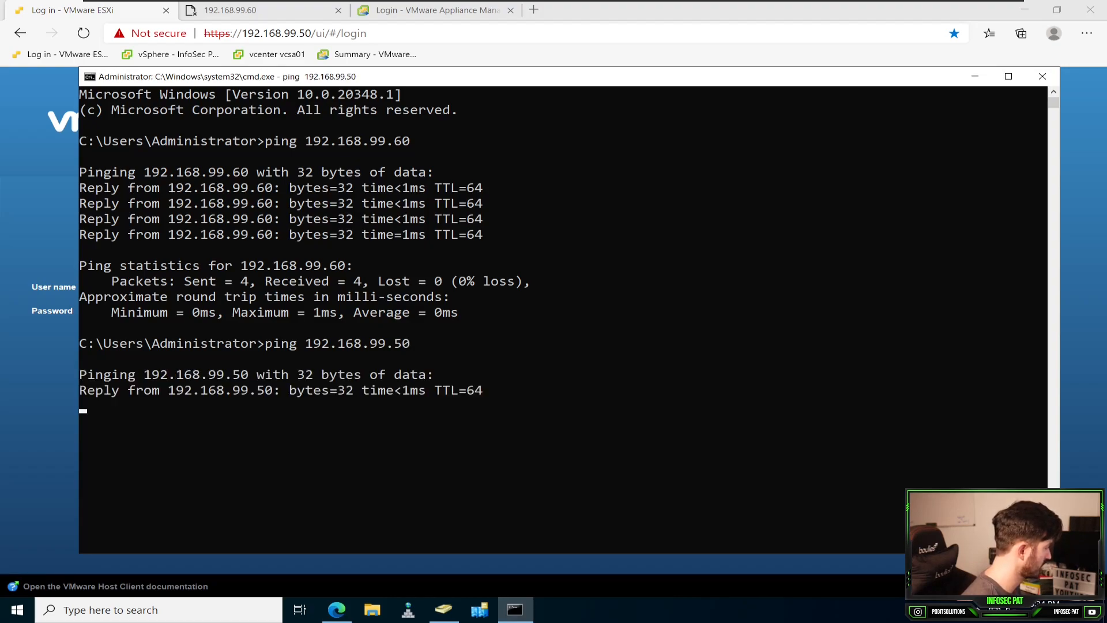
key("ctrl+c")
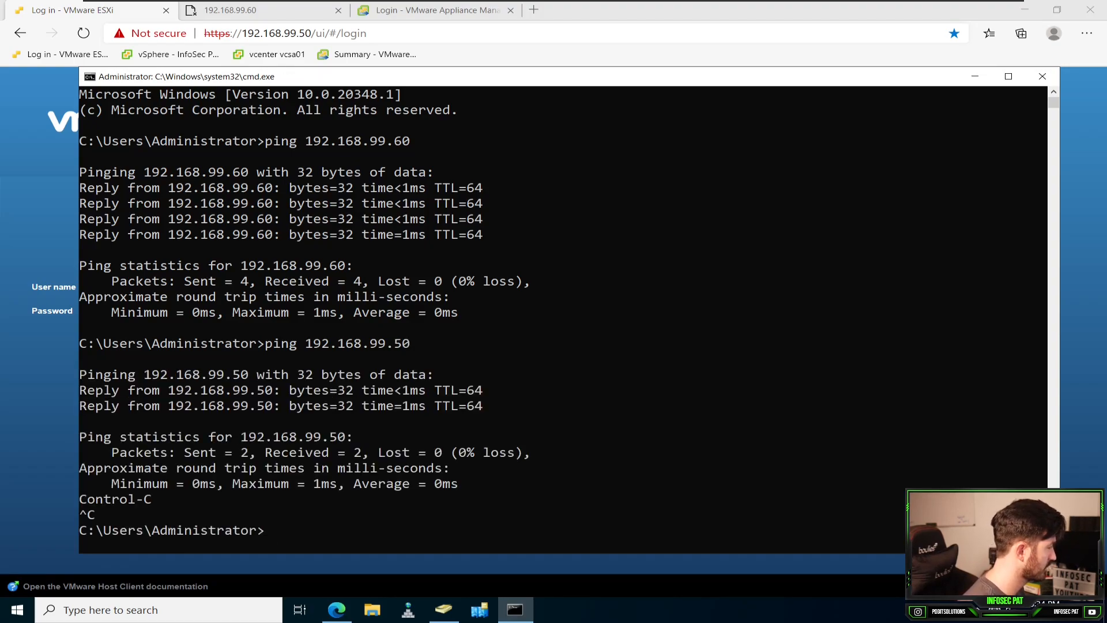
left_click(975, 76)
Step: Retry the ESXi host login as root, re-entering the account password
left_click(151, 289)
key("ctrl+a")
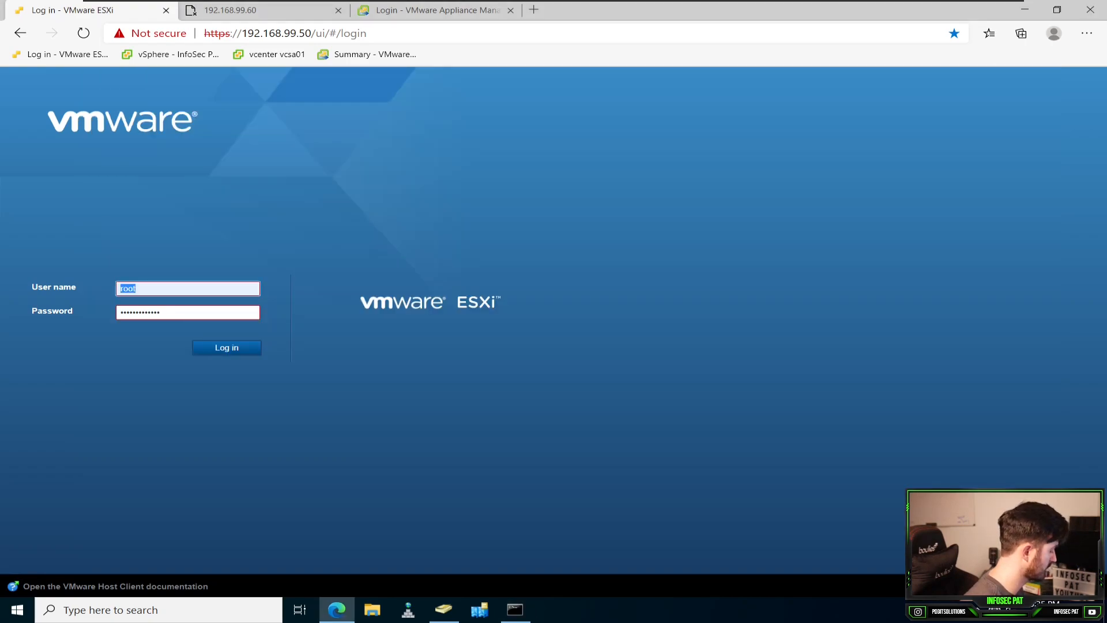
key("Tab")
type("•••••••••••••")
key("Return")
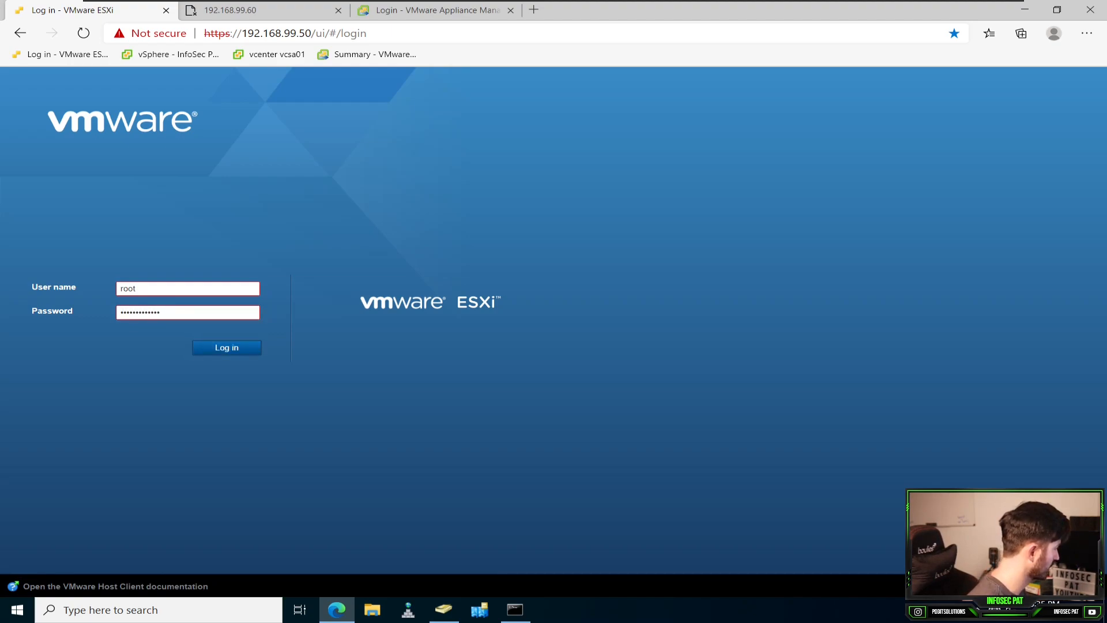
Step: Reload the ESXi login page, continue past the certificate warning, and log in as root with the account password
left_click(277, 33)
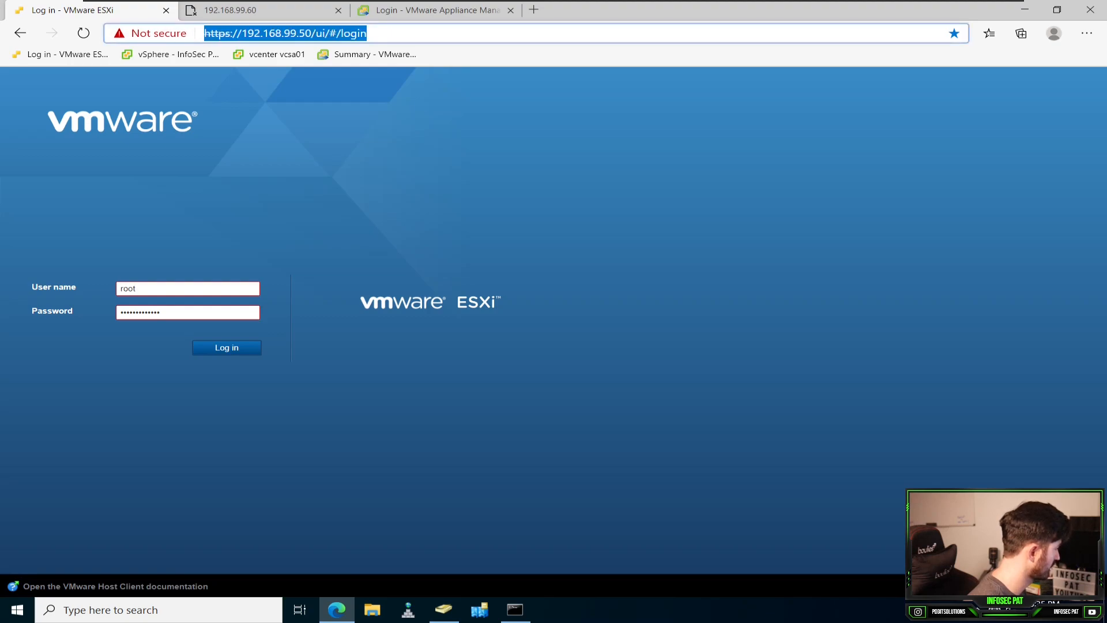
left_click(83, 34)
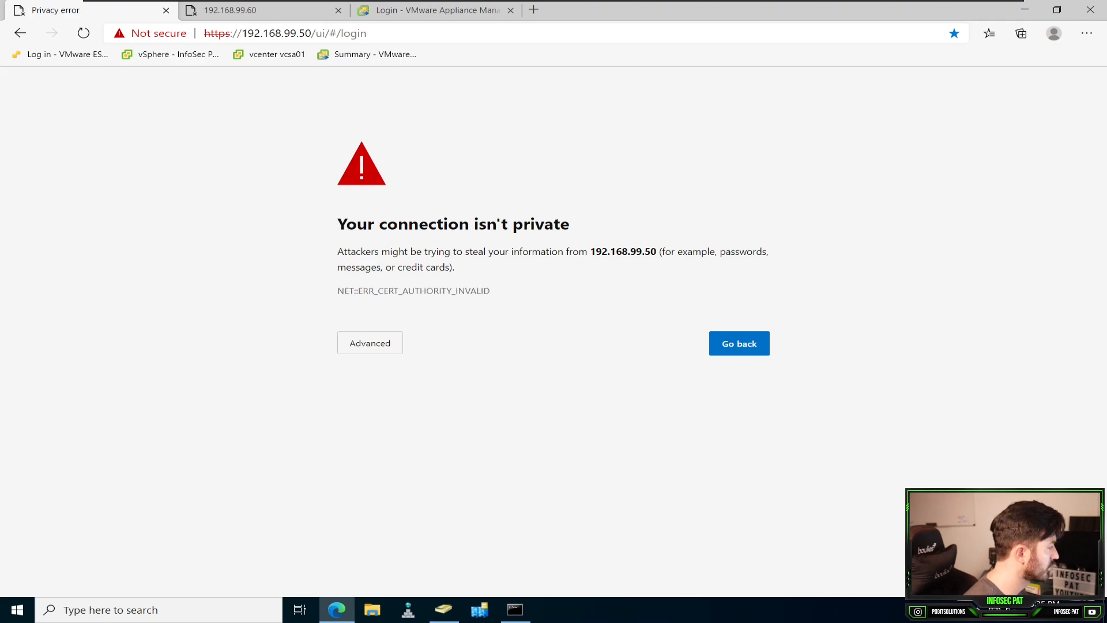
left_click(369, 342)
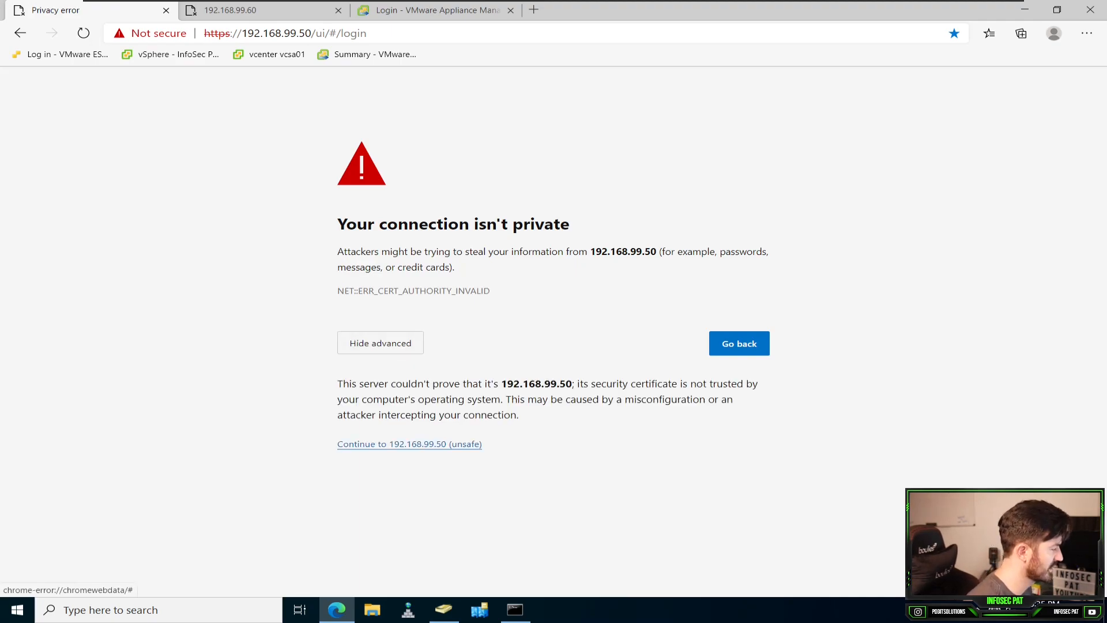
left_click(407, 444)
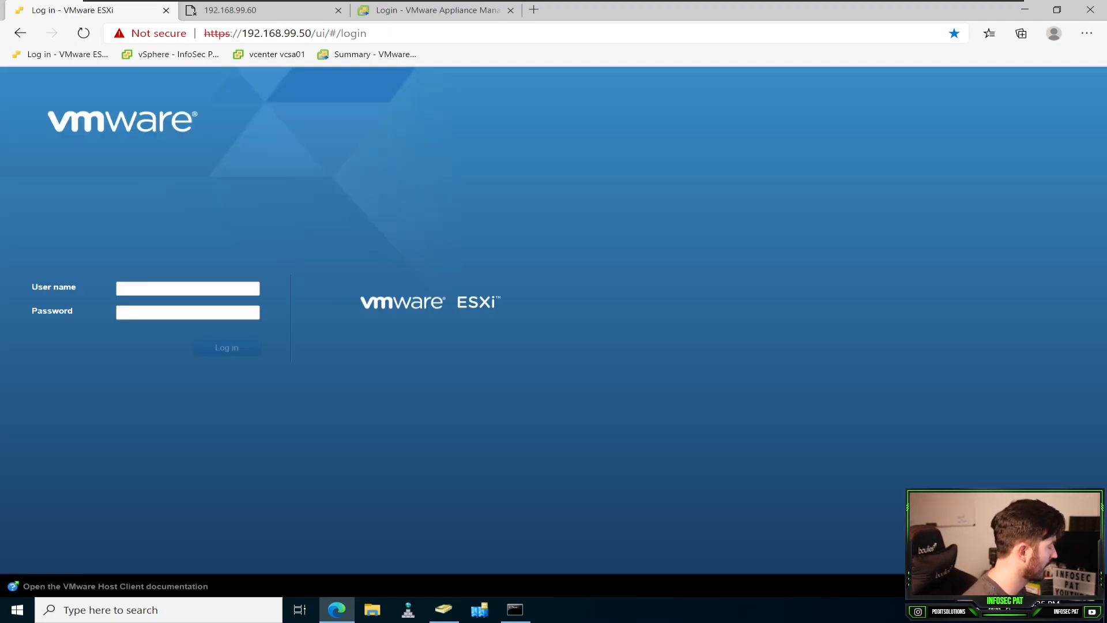
type("root")
key("Tab")
type("••••••••••••")
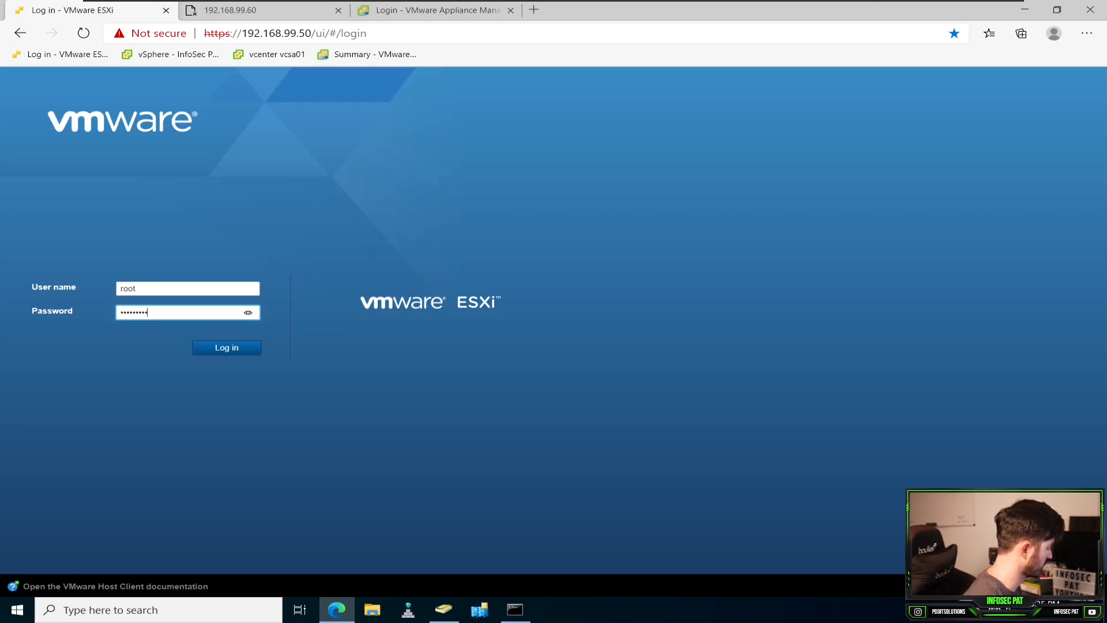
key("Return")
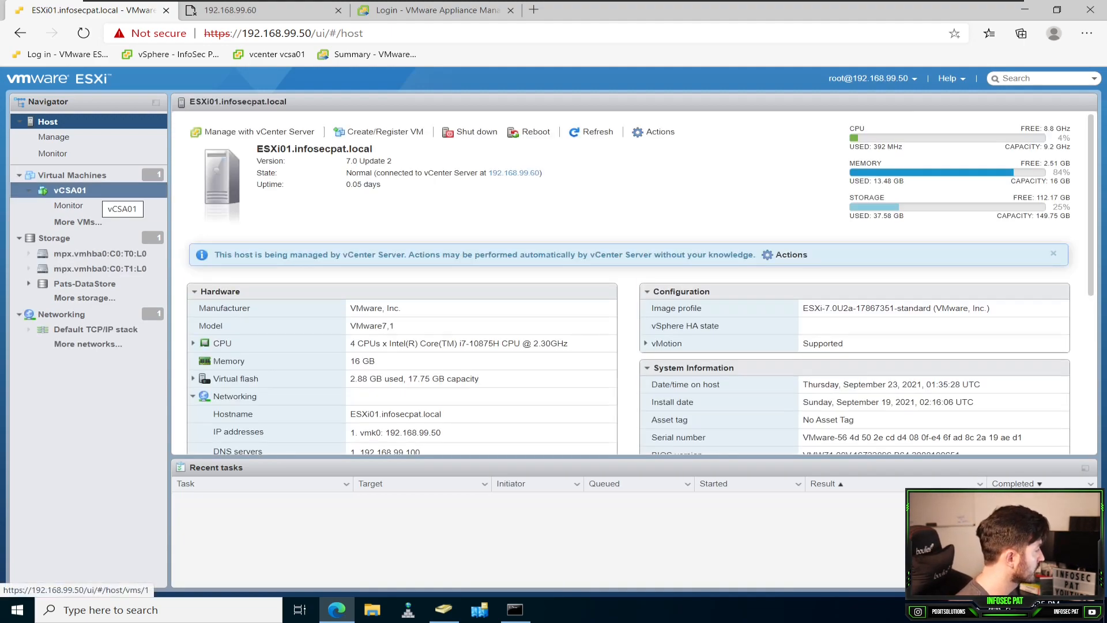
Step: Open the vCSA01 virtual machine on the ESXi host and view its console to monitor the reboot
left_click(75, 190)
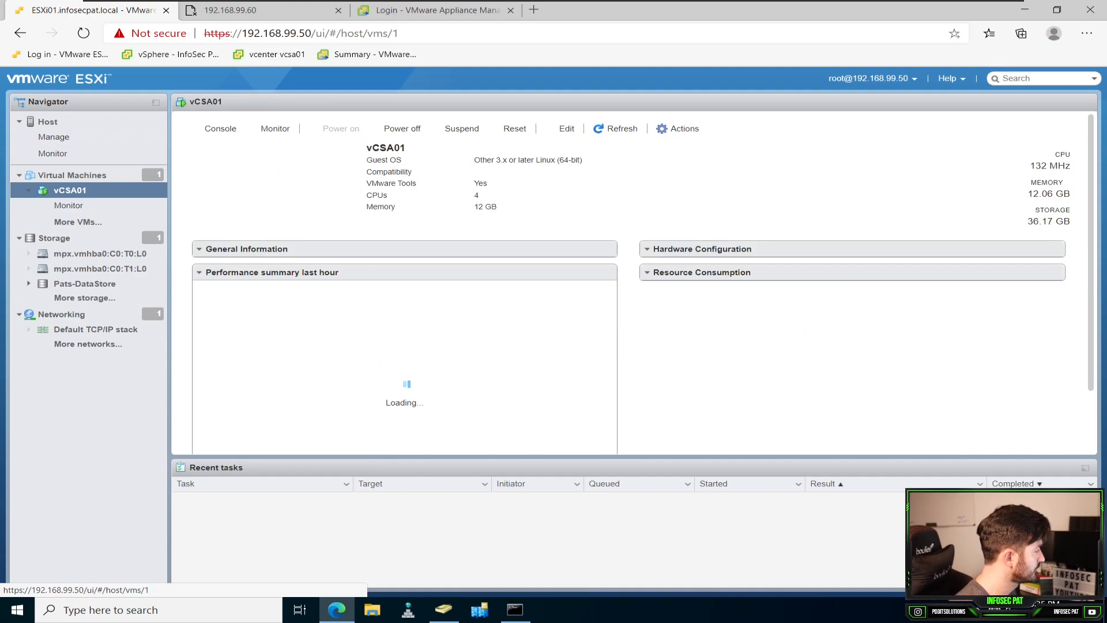
left_click(274, 188)
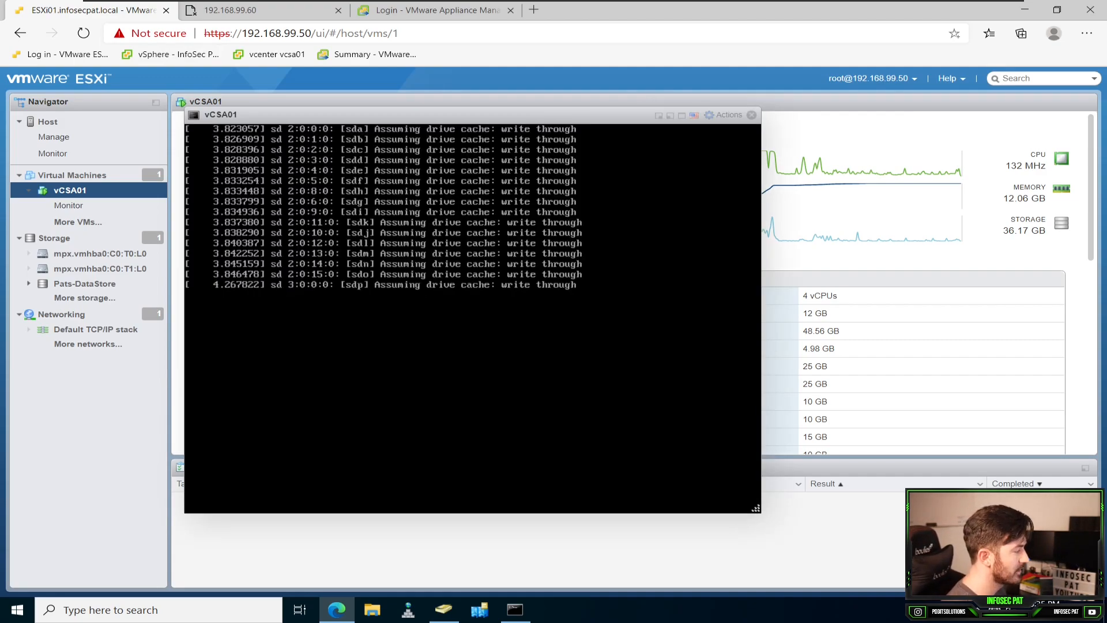
Step: Switch to Active Directory Users and Computers and examine the contents of the VMware organizational unit
mouse_move(337, 610)
left_click(444, 609)
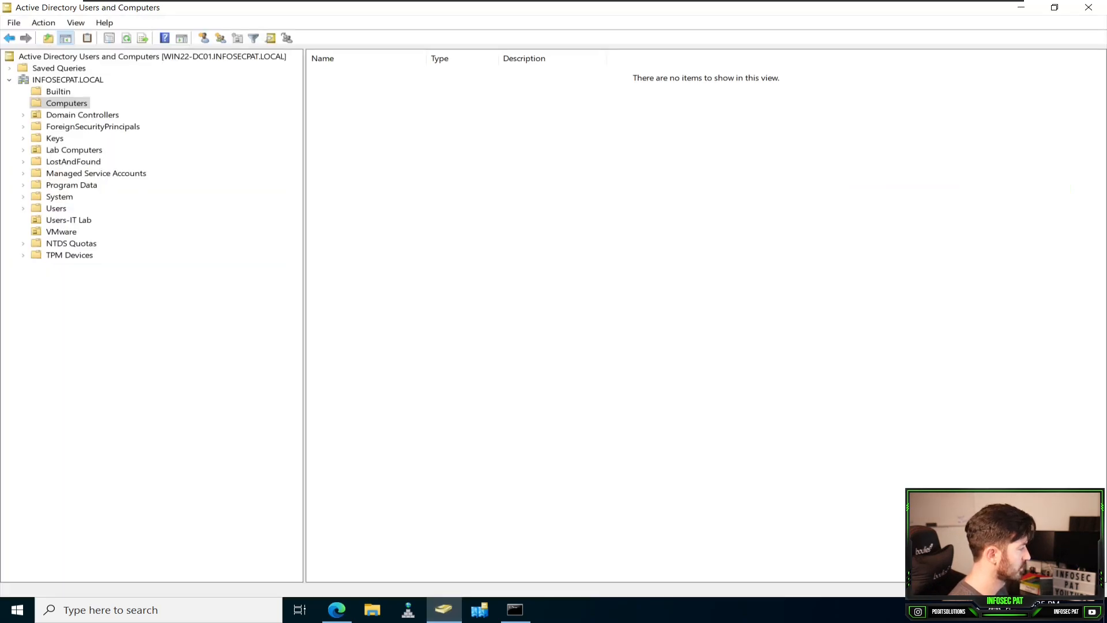
left_click(62, 232)
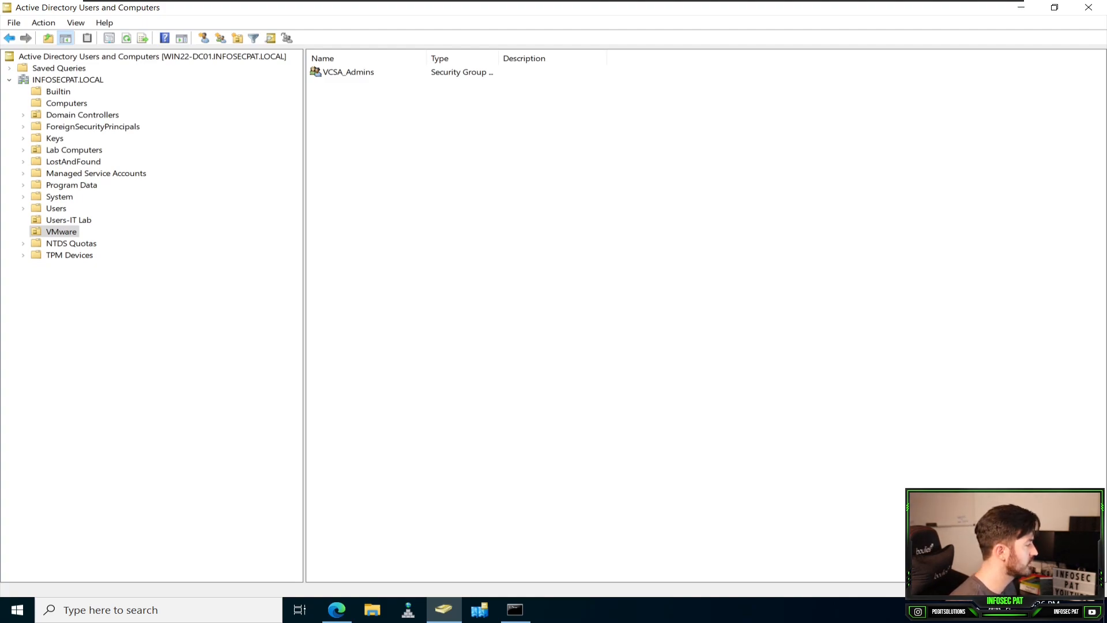
Step: Copy the infosecpat account in the Users-IT Lab organizational unit, entering the new user's first name and logon name
left_click(68, 220)
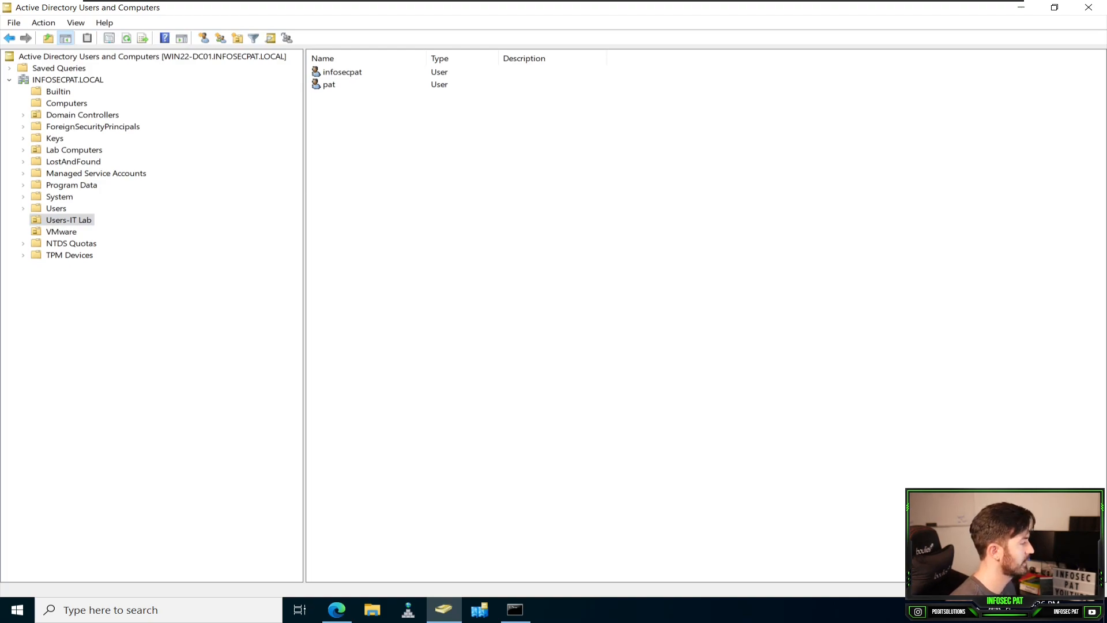
right_click(355, 72)
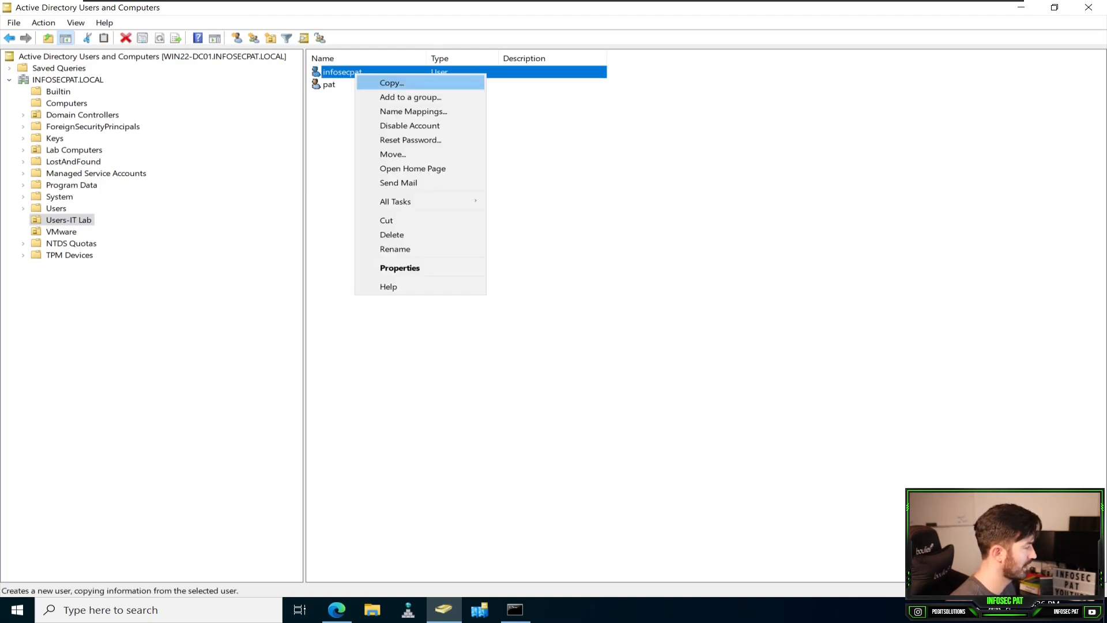
key("Return")
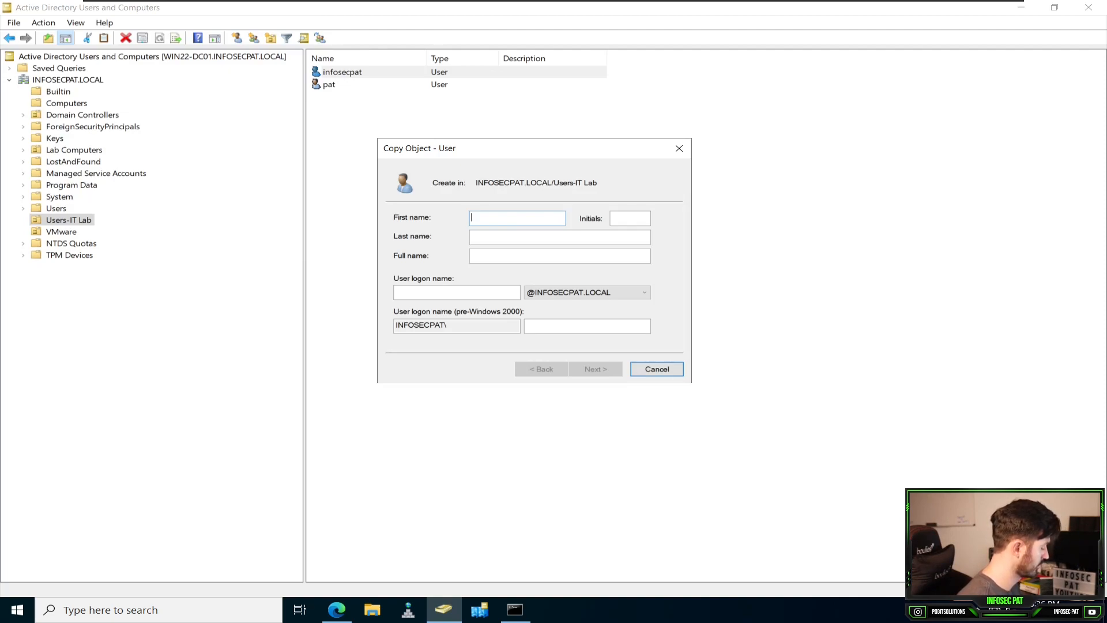
type("Jim")
key("Tab")
key("Tab")
key("Tab")
key("Tab")
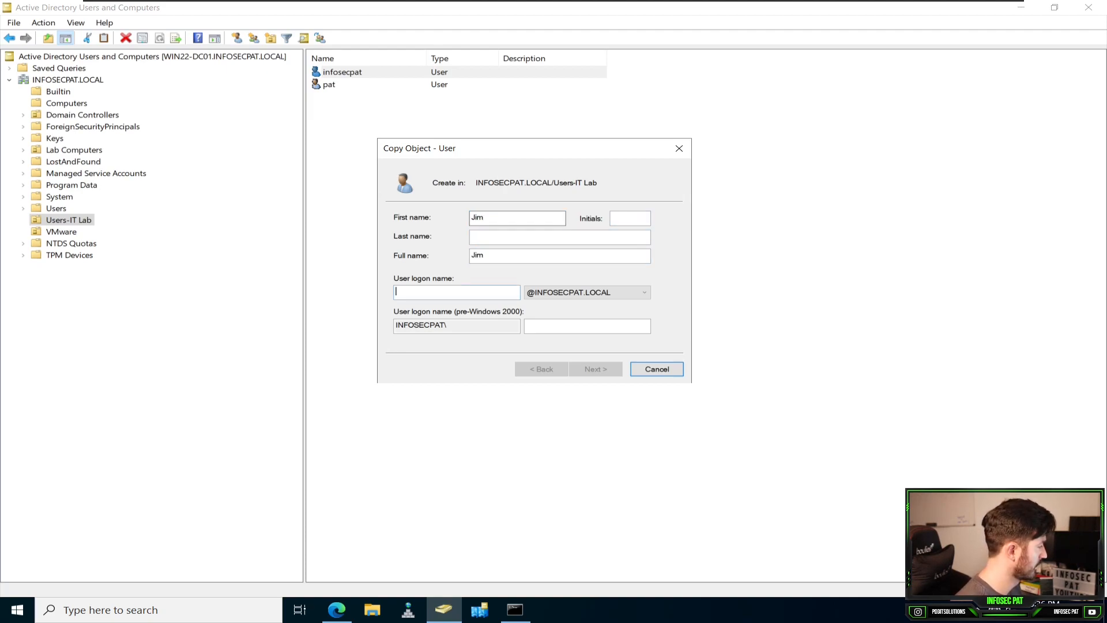
type("jim")
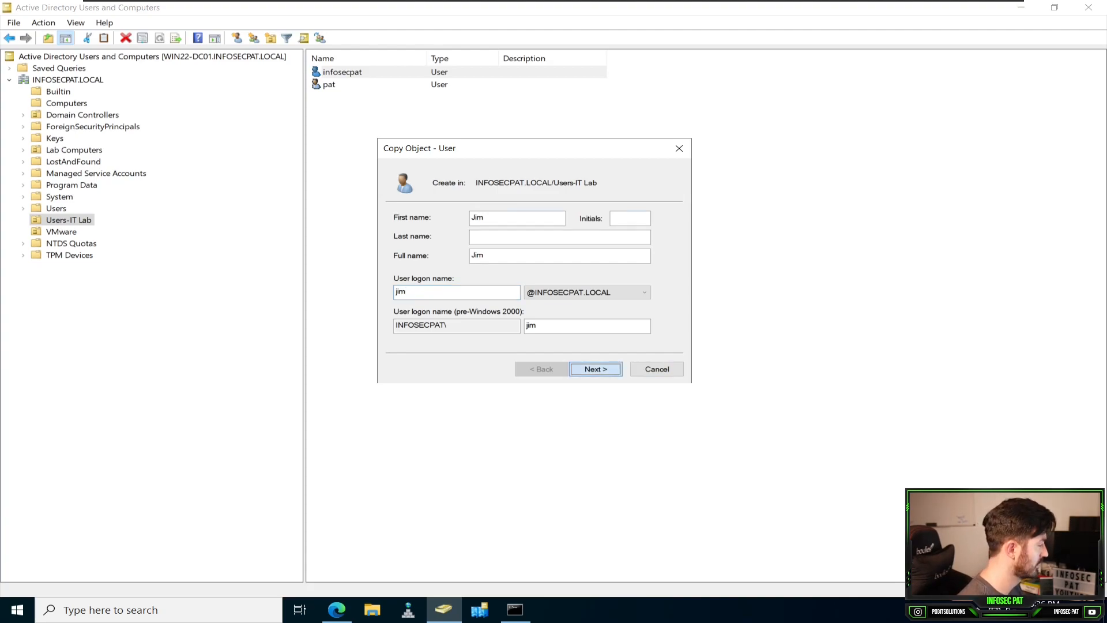
Step: Enter and confirm the new user's password, enable "User cannot change password", and finish creating the account
key("Return")
type("•••••••••••••")
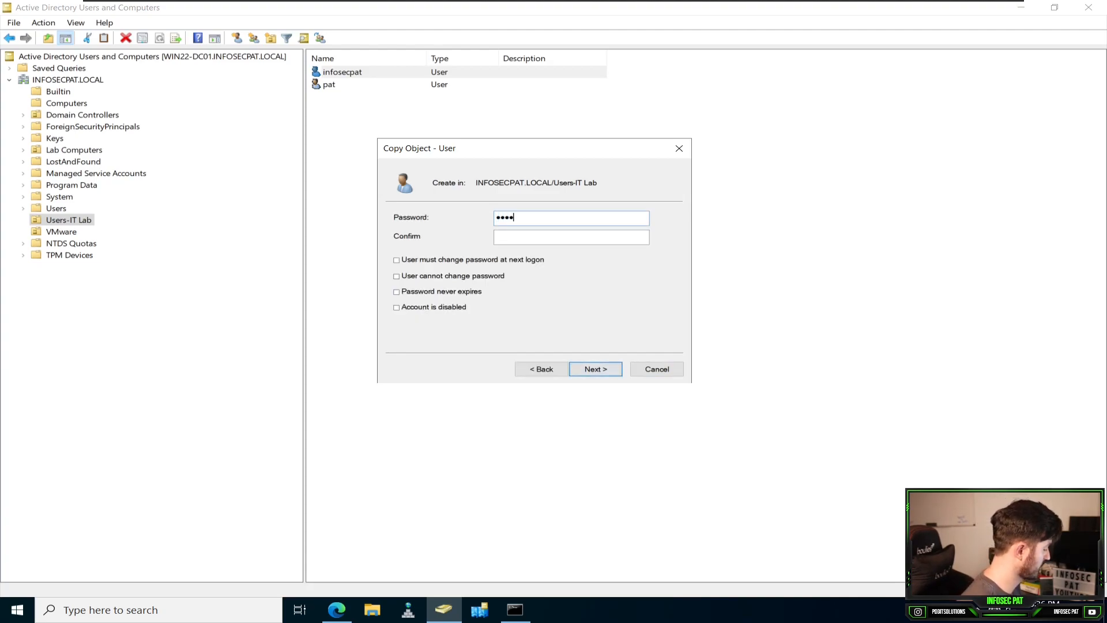
key("Tab")
type("•••••••••••••")
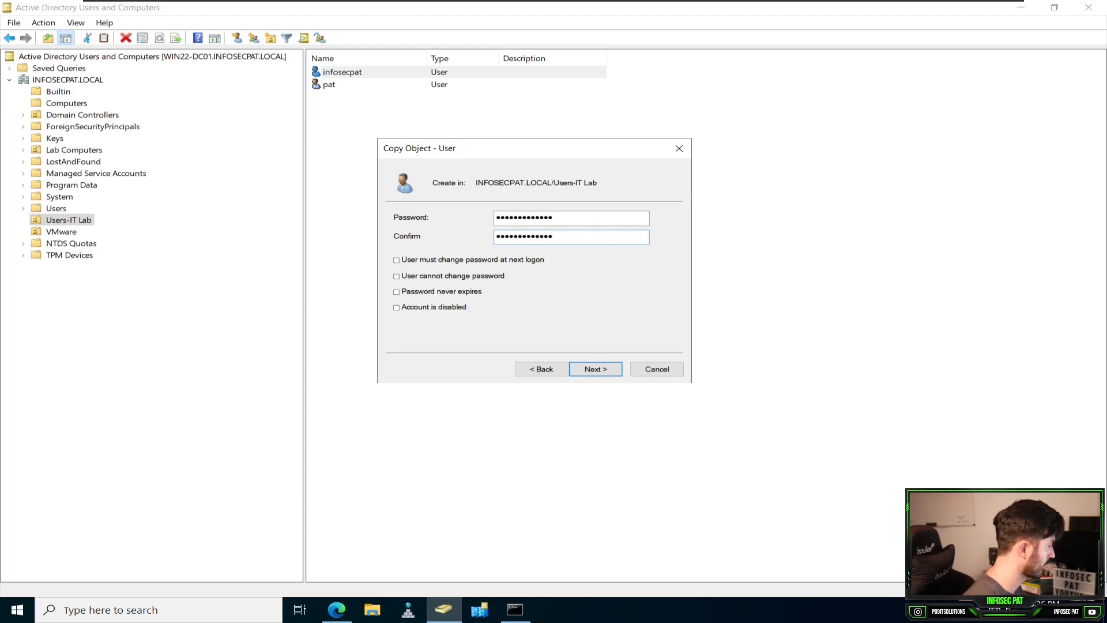
left_click(397, 277)
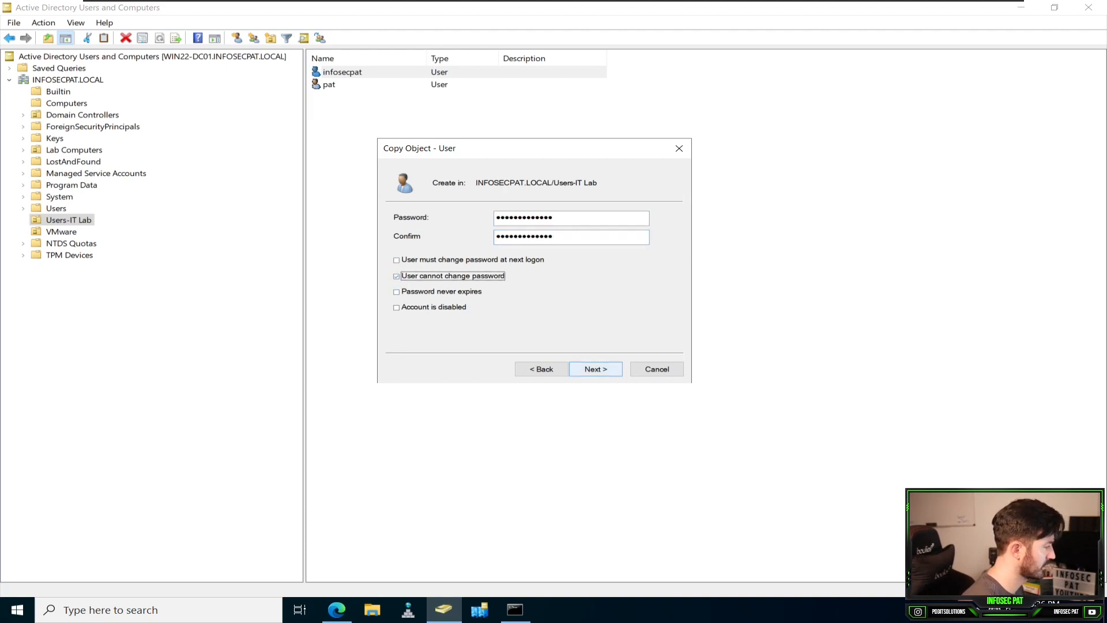
left_click(596, 369)
key("Return")
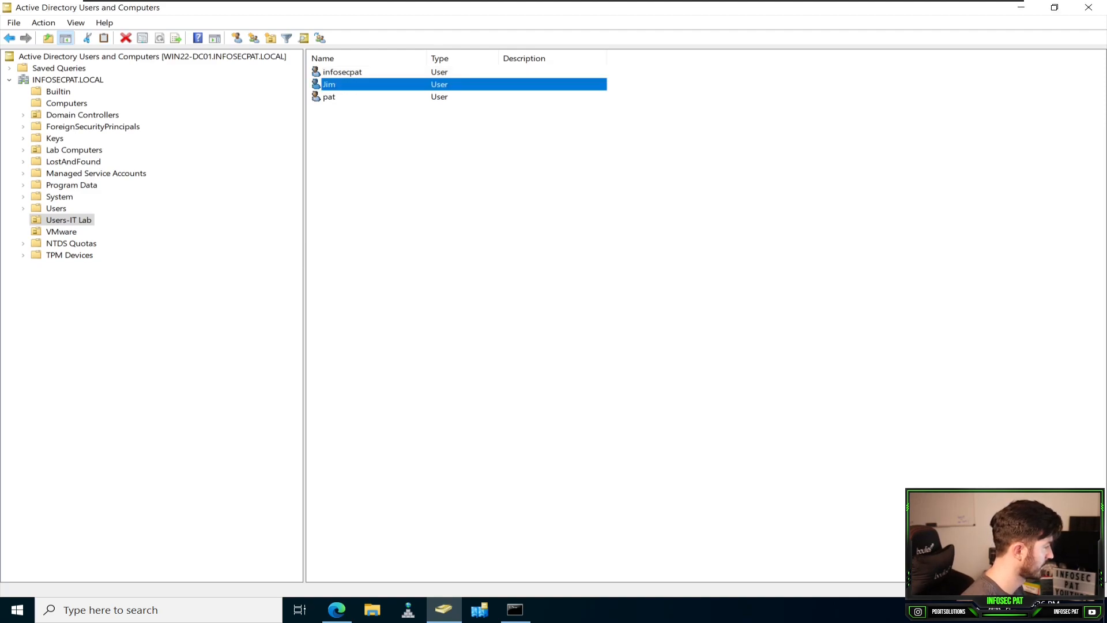
Step: Copy the infosecpat account again for a second user, entering that user's first name and logon name
right_click(374, 144)
left_click(342, 72)
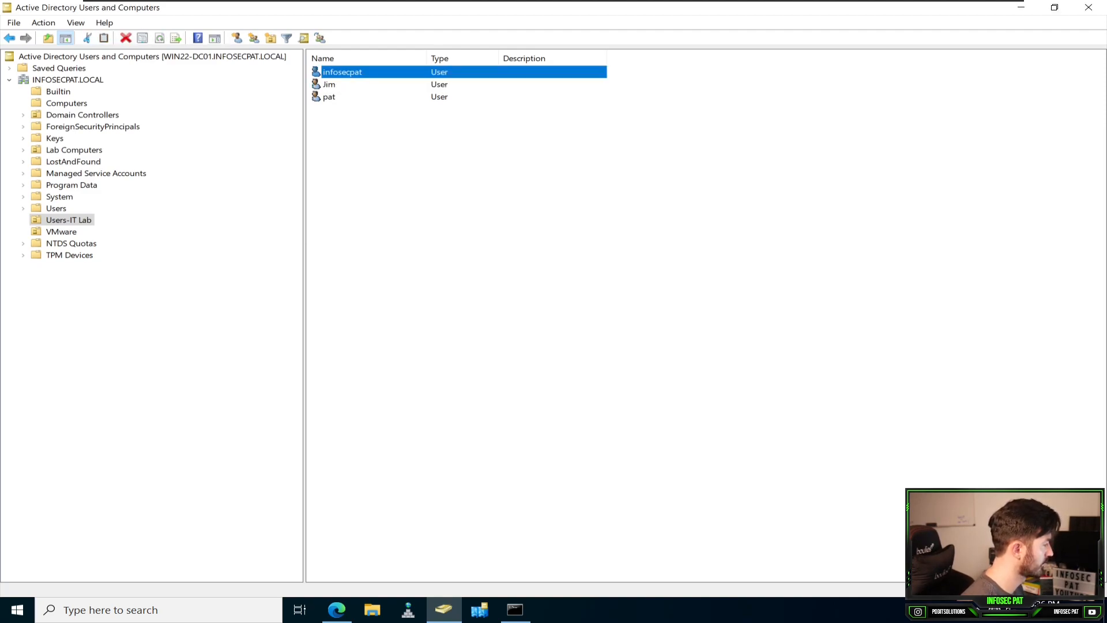
right_click(345, 75)
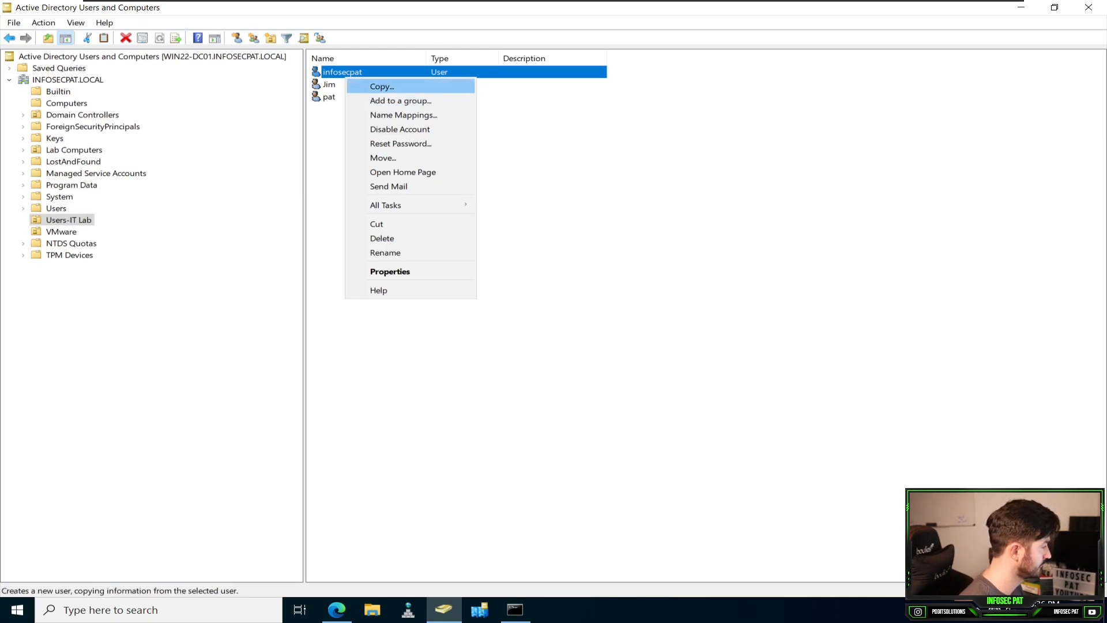
left_click(382, 86)
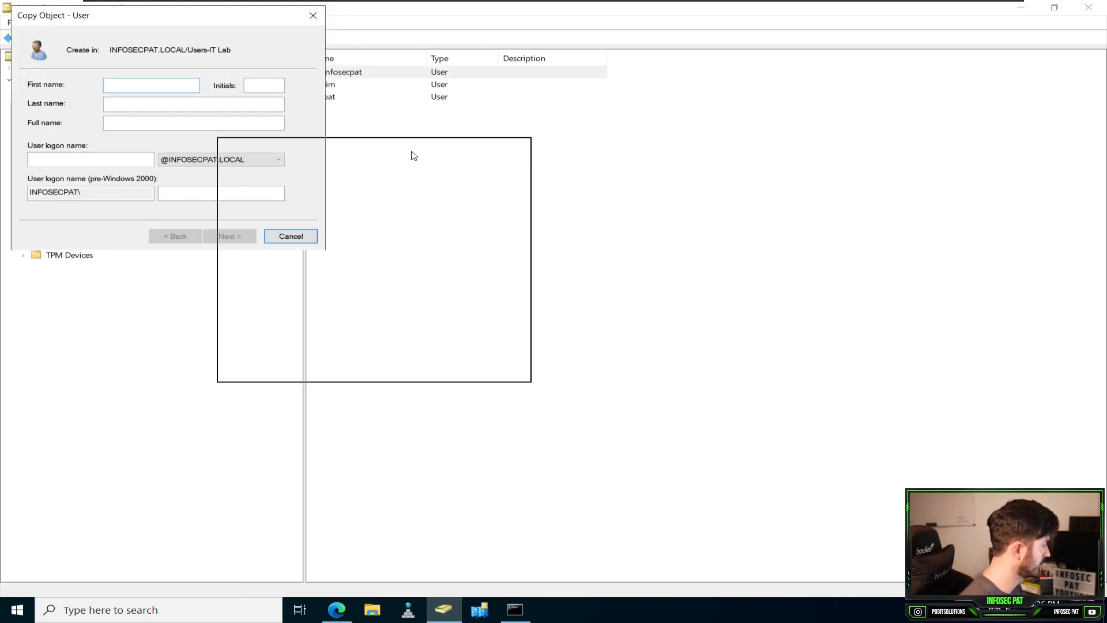
type("Dion")
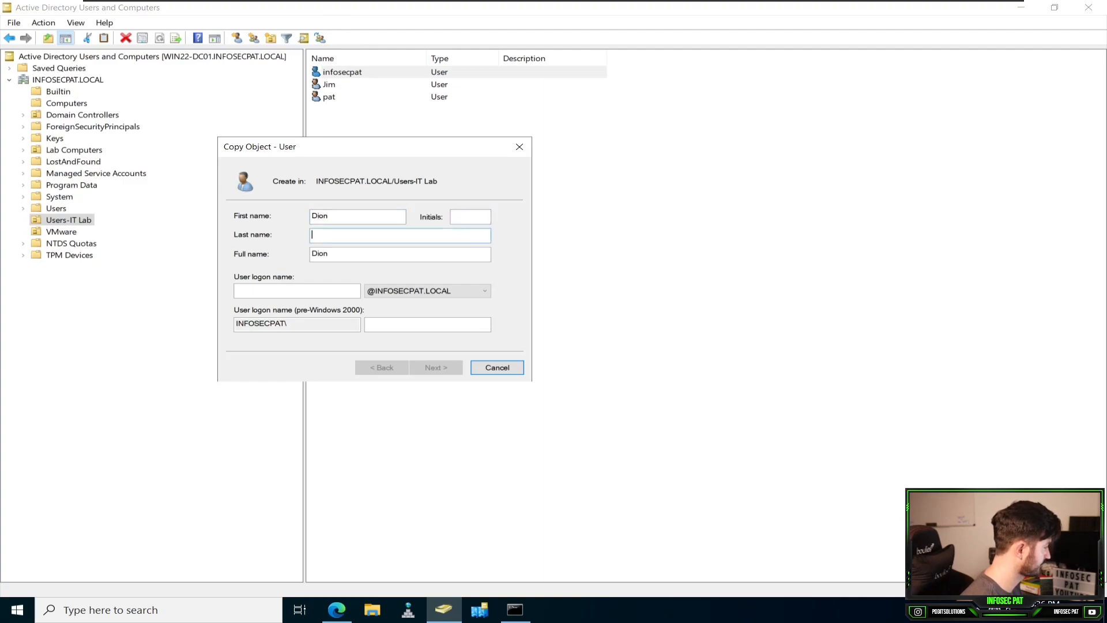
type("dion")
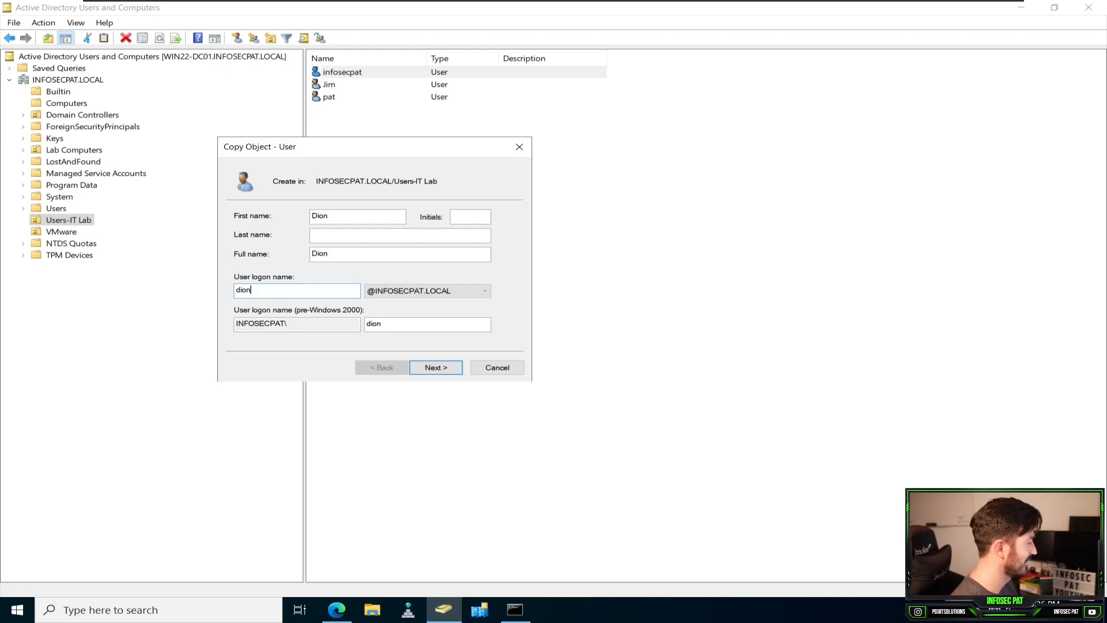
Step: Enter and confirm the second user's password, prohibit password changes by the user, create the account, and refresh the user list
left_click(436, 367)
type("**************")
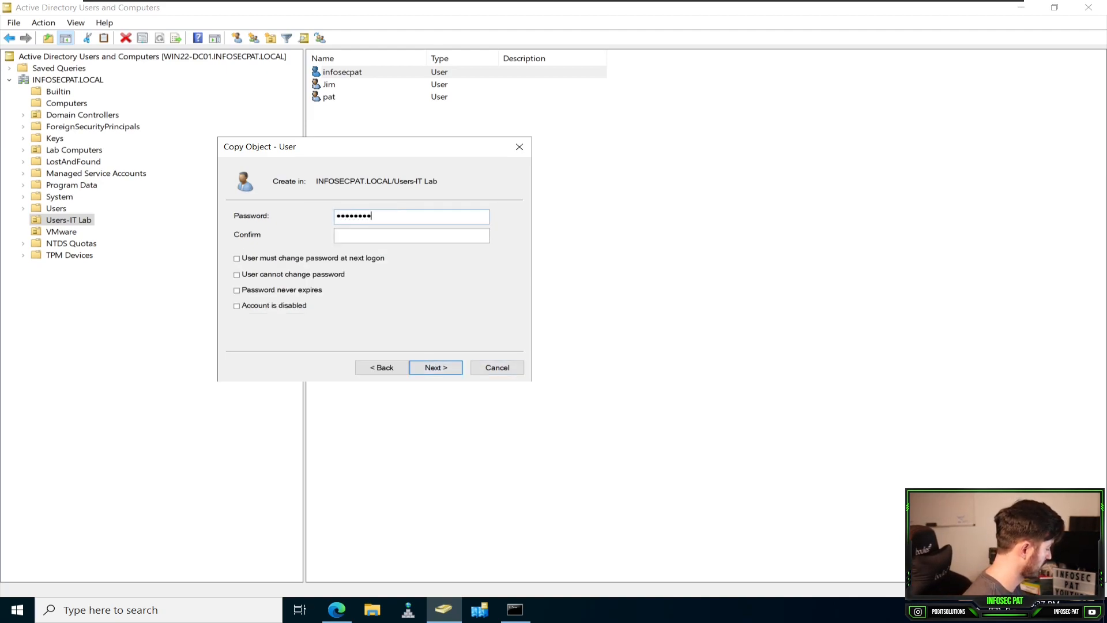
key("Tab")
type("**************")
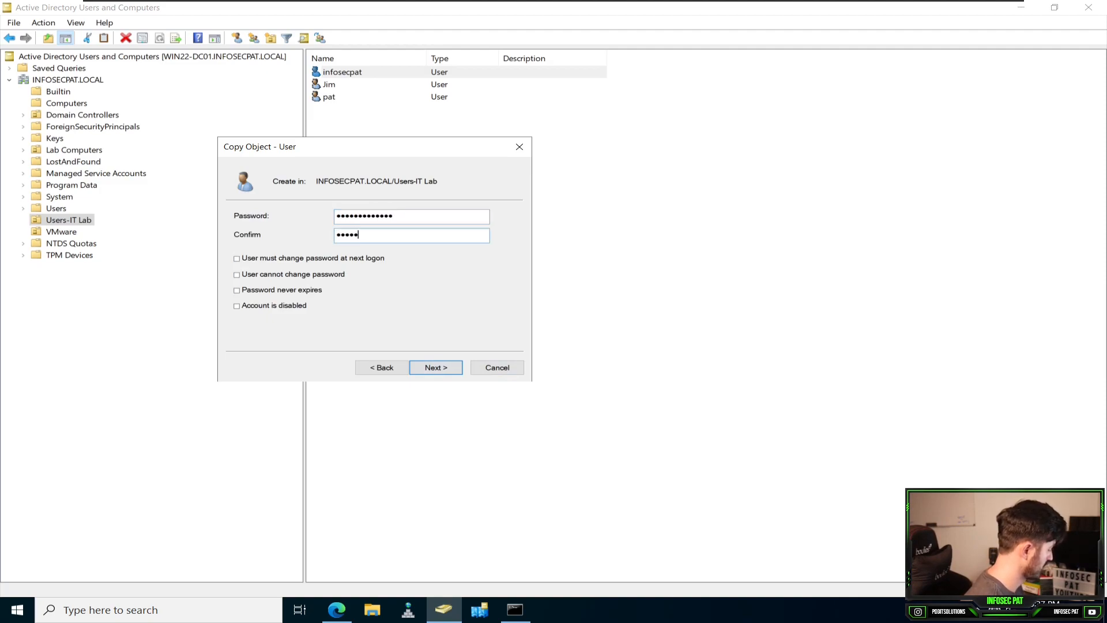
left_click(236, 274)
left_click(436, 368)
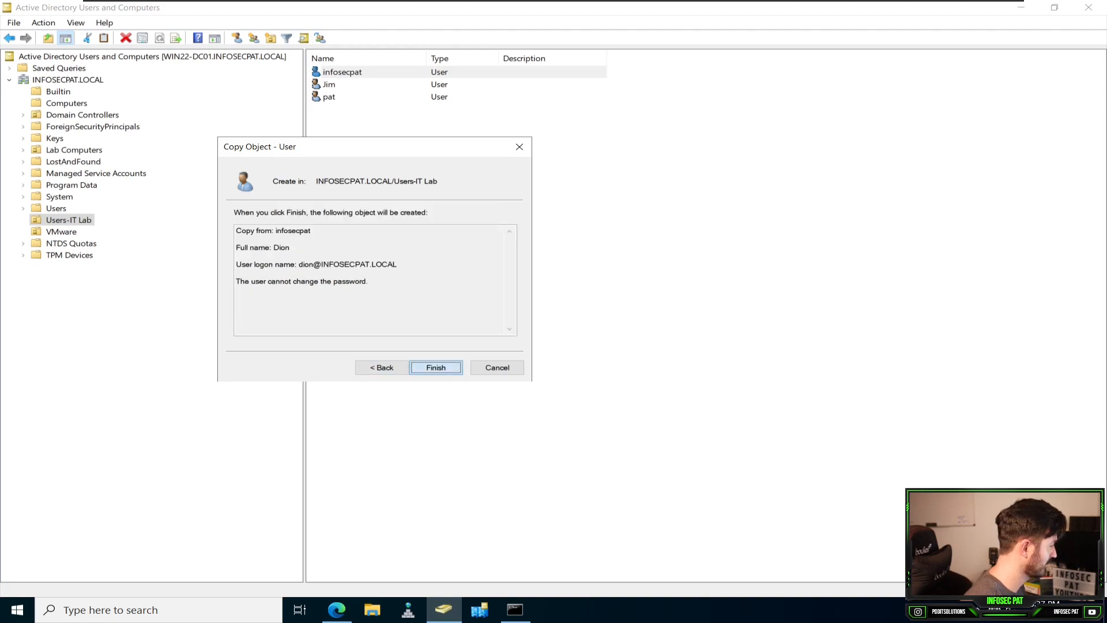
key("Return")
left_click(462, 219)
key("F5")
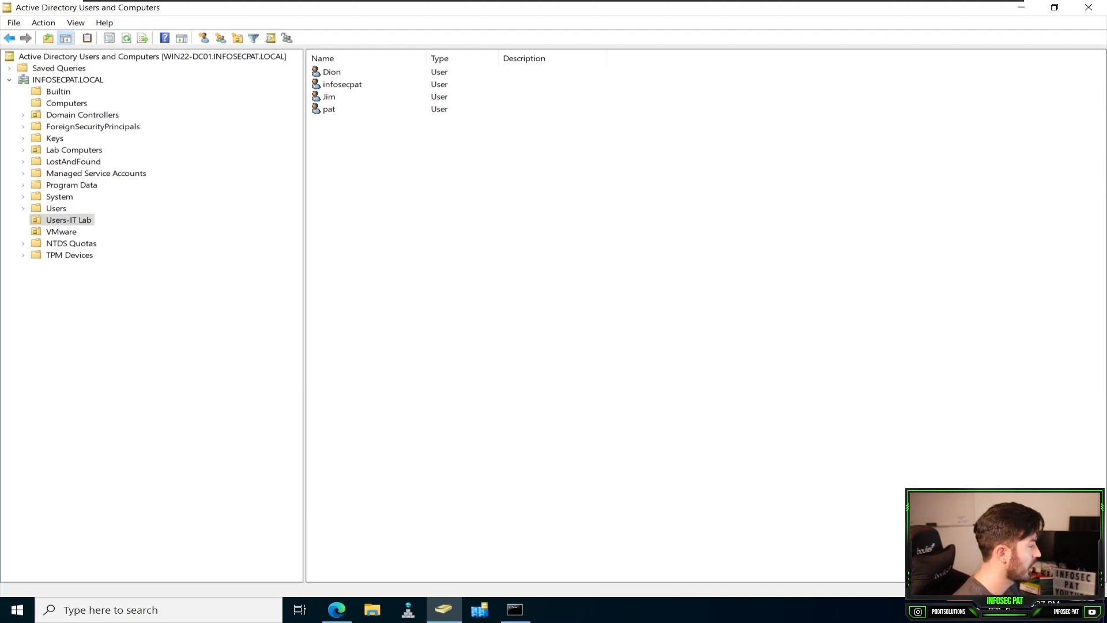
Step: Open the properties of the VCSA_Admins group in the VMware organizational unit and review its members
left_click(62, 232)
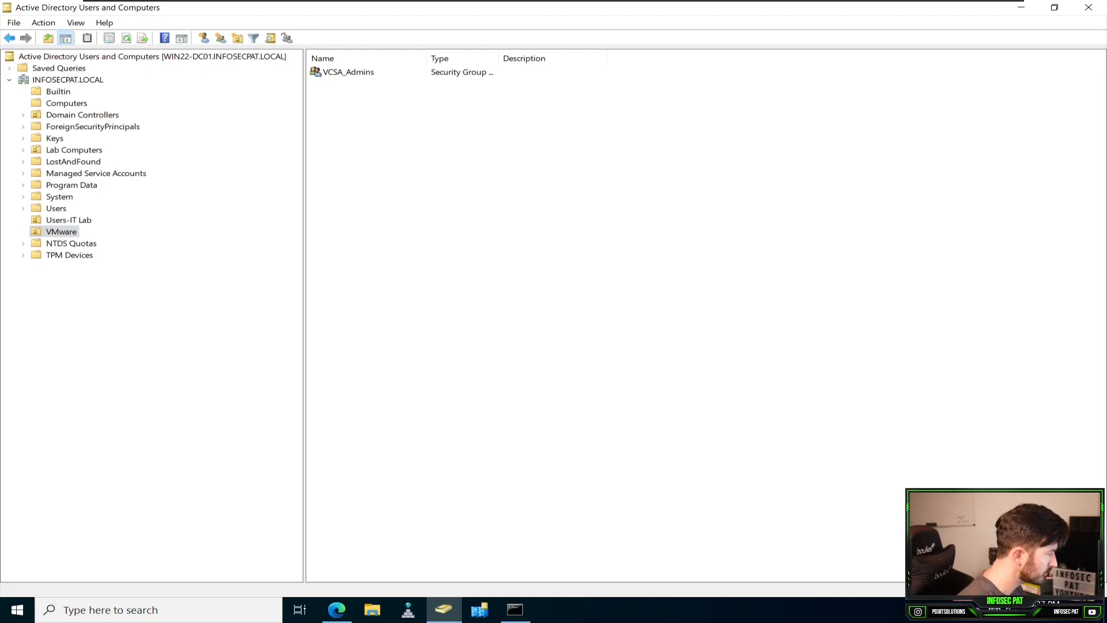
left_click(348, 72)
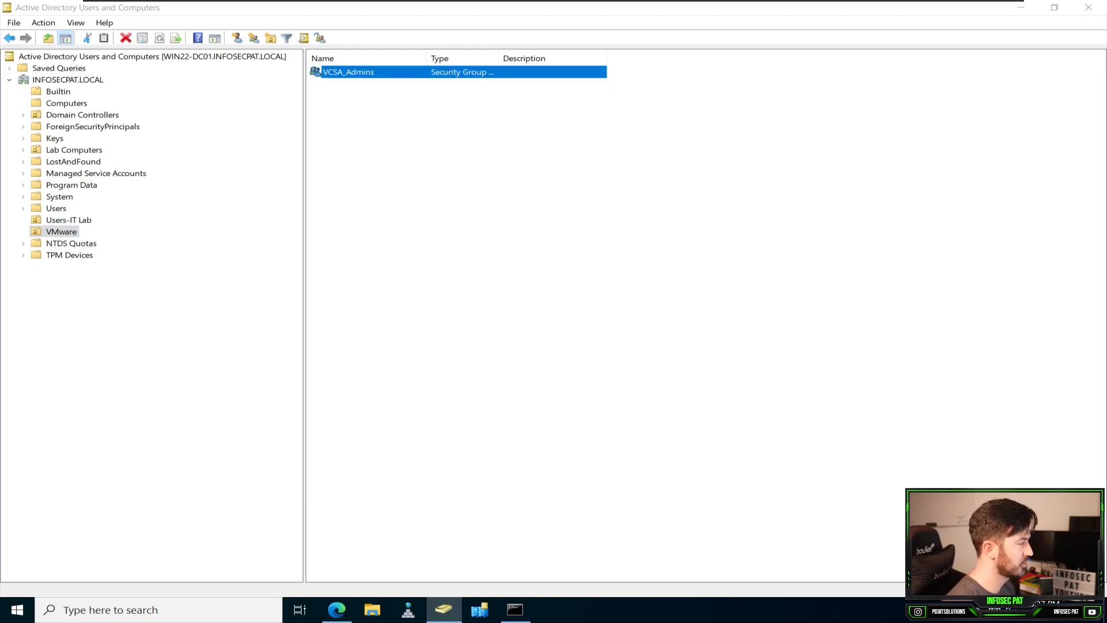
double_click(349, 72)
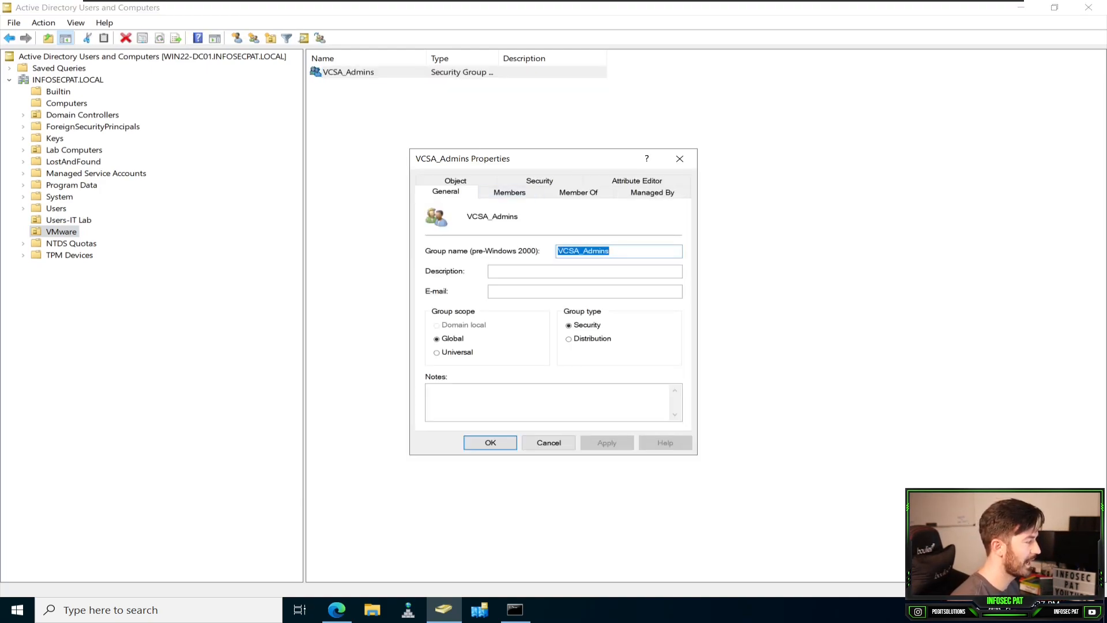
left_click(486, 192)
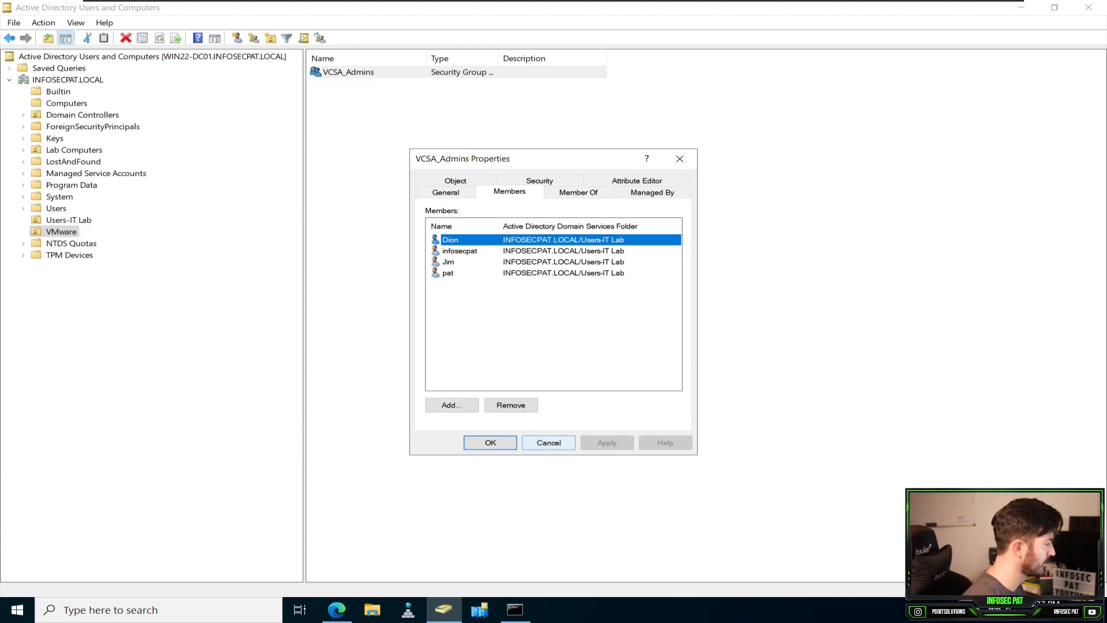
Step: Try to add VCSA_Admins to the group's own Member Of list by searching the domain's groups, and close the properties
left_click(579, 192)
left_click(452, 348)
left_click(455, 318)
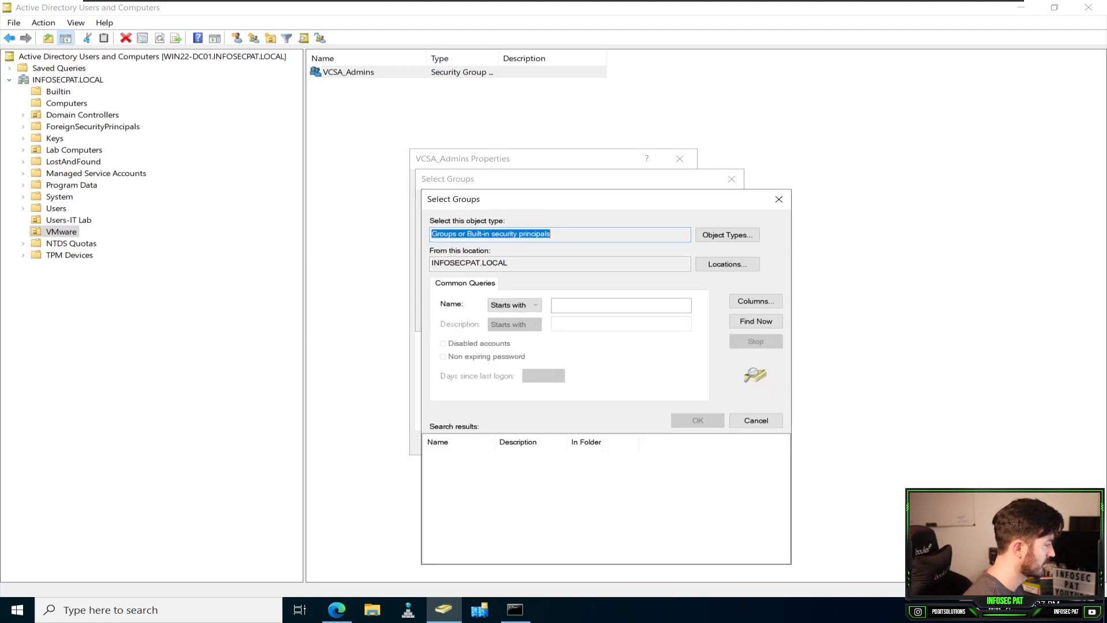
left_click(757, 321)
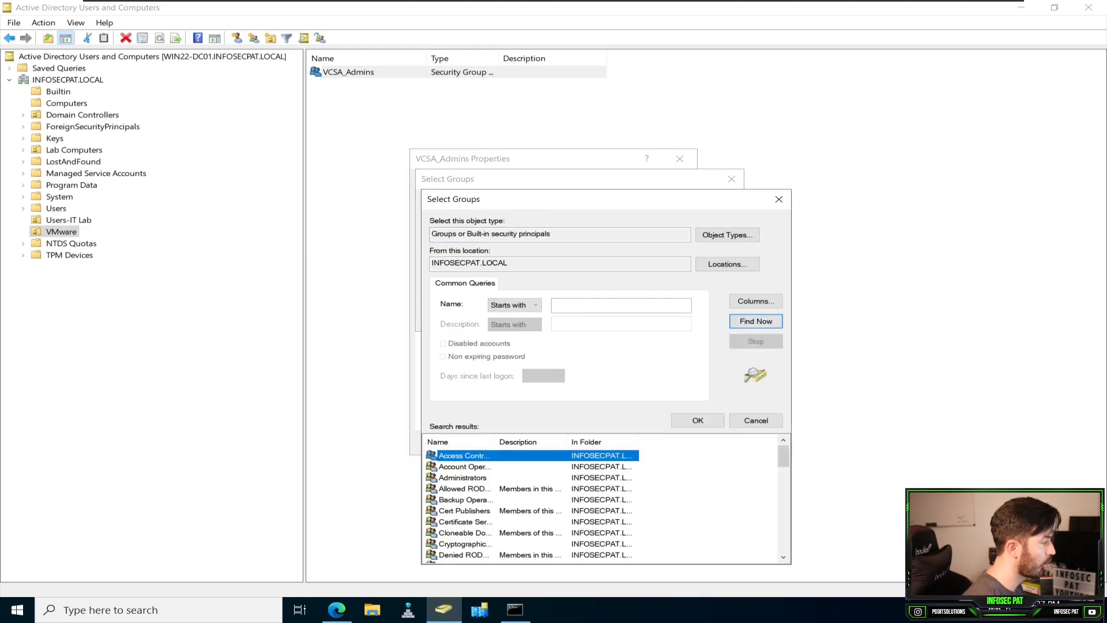
left_click_drag(613, 201, 511, 62)
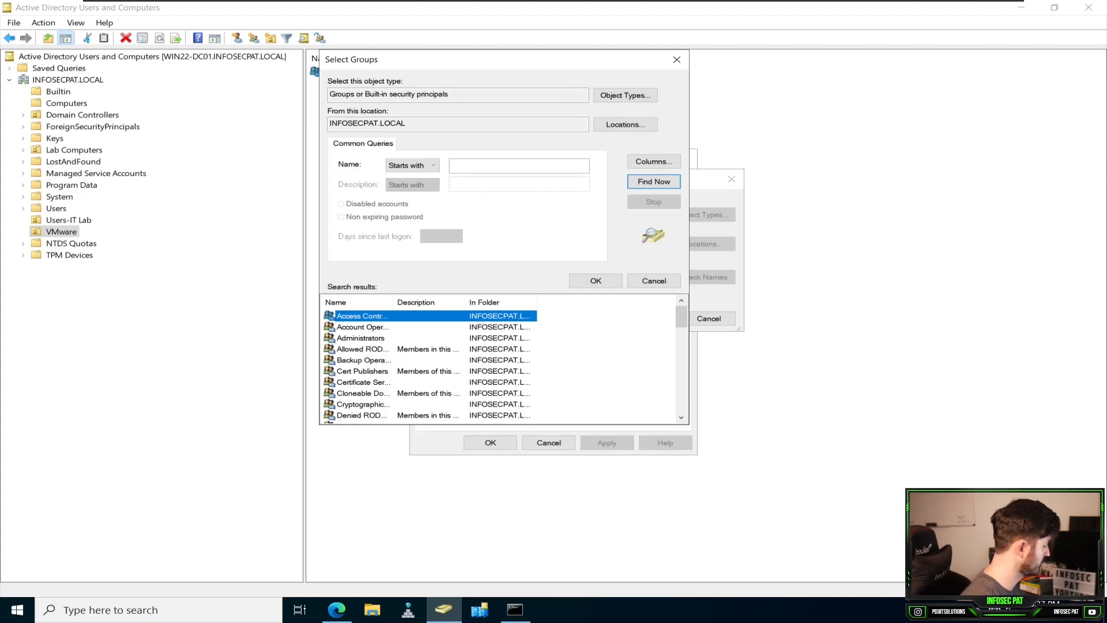
key("u")
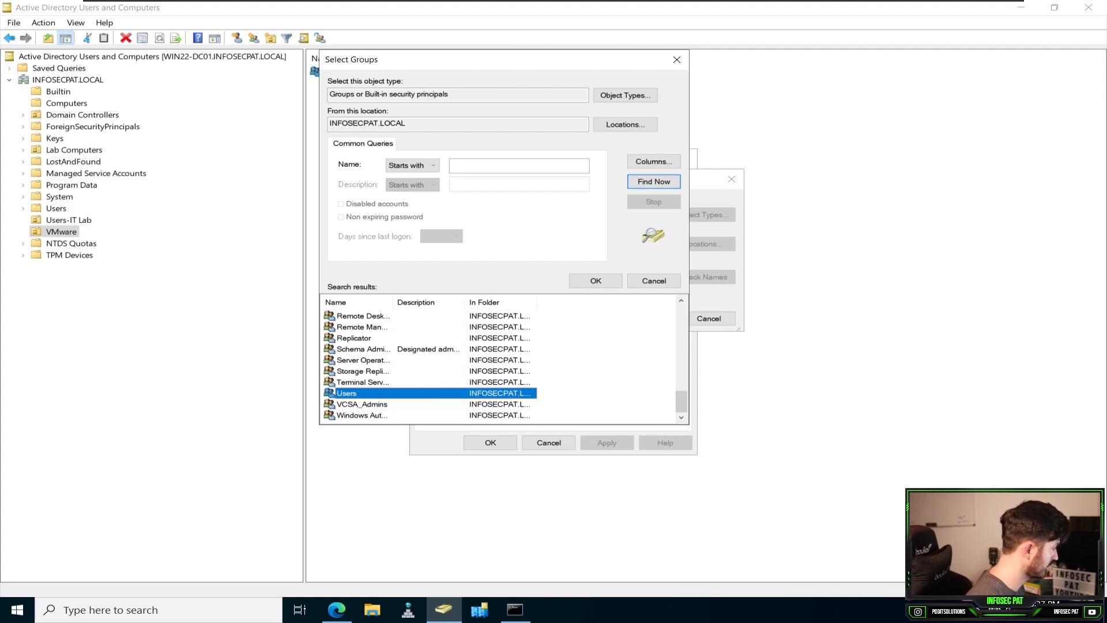
double_click(393, 303)
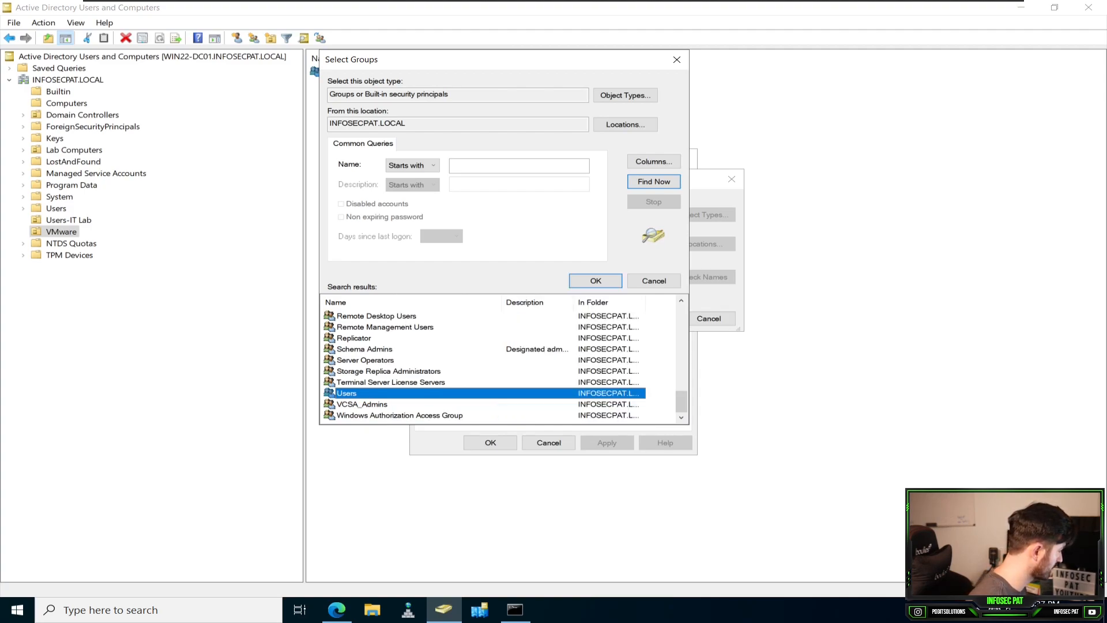
left_click(363, 405)
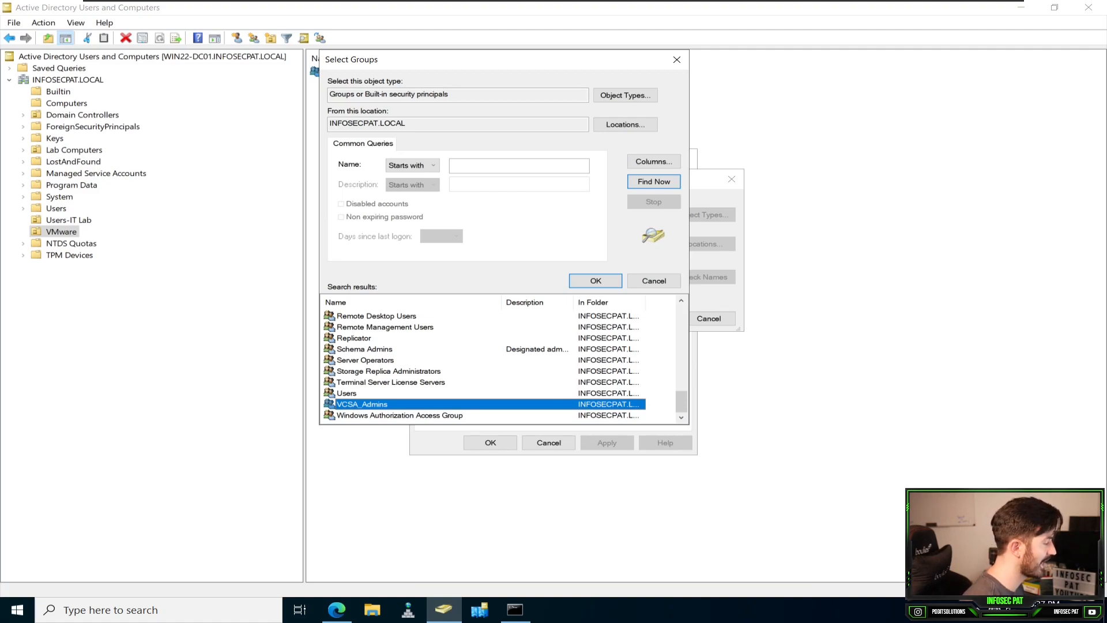
key("Return")
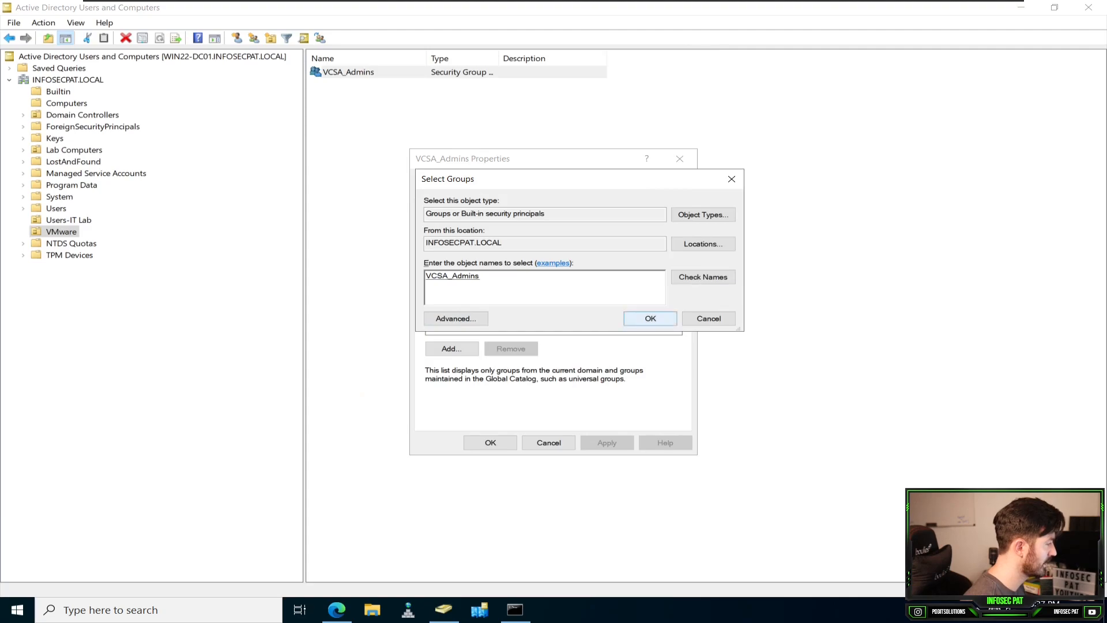
left_click(651, 318)
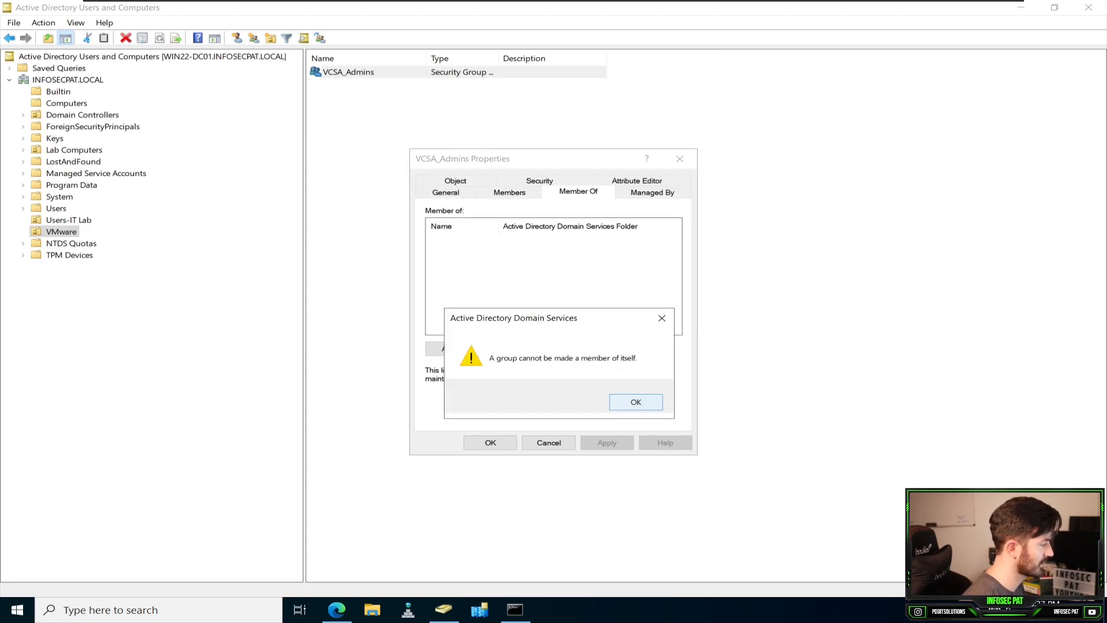
key("Return")
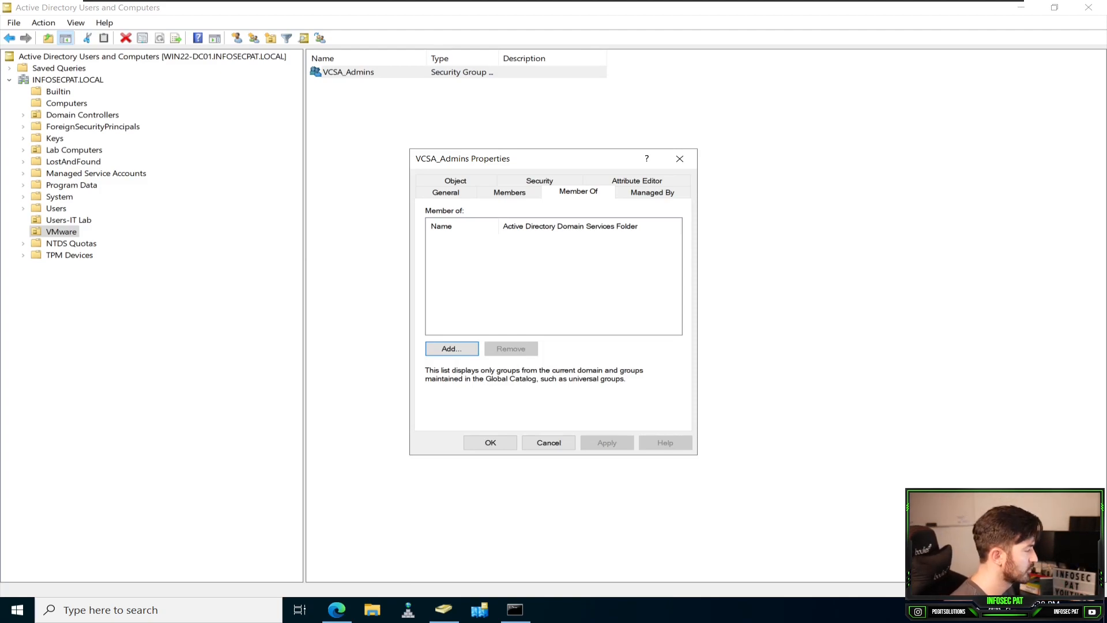
left_click(491, 442)
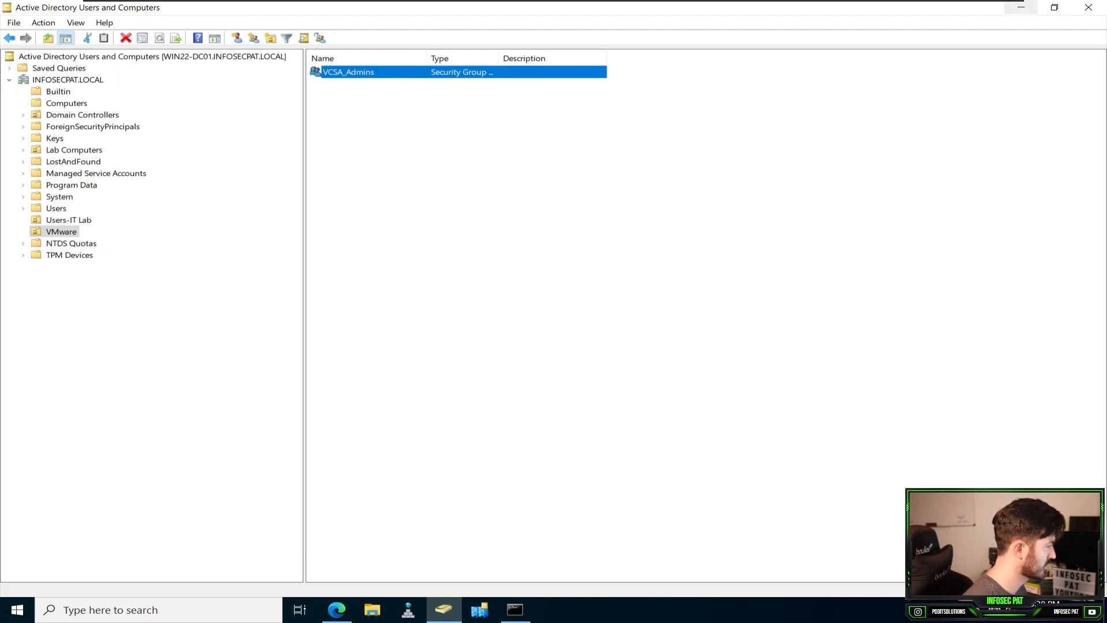
Step: Switch to the vCenter Server Management page in the browser and log in as root with the account password
left_click(1022, 8)
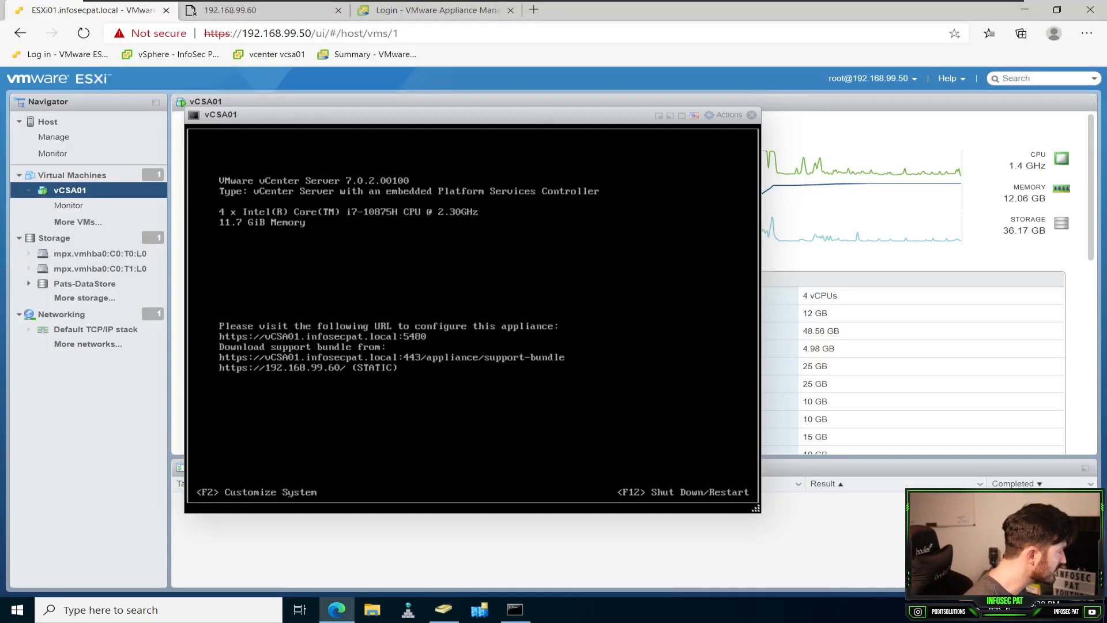
left_click(437, 10)
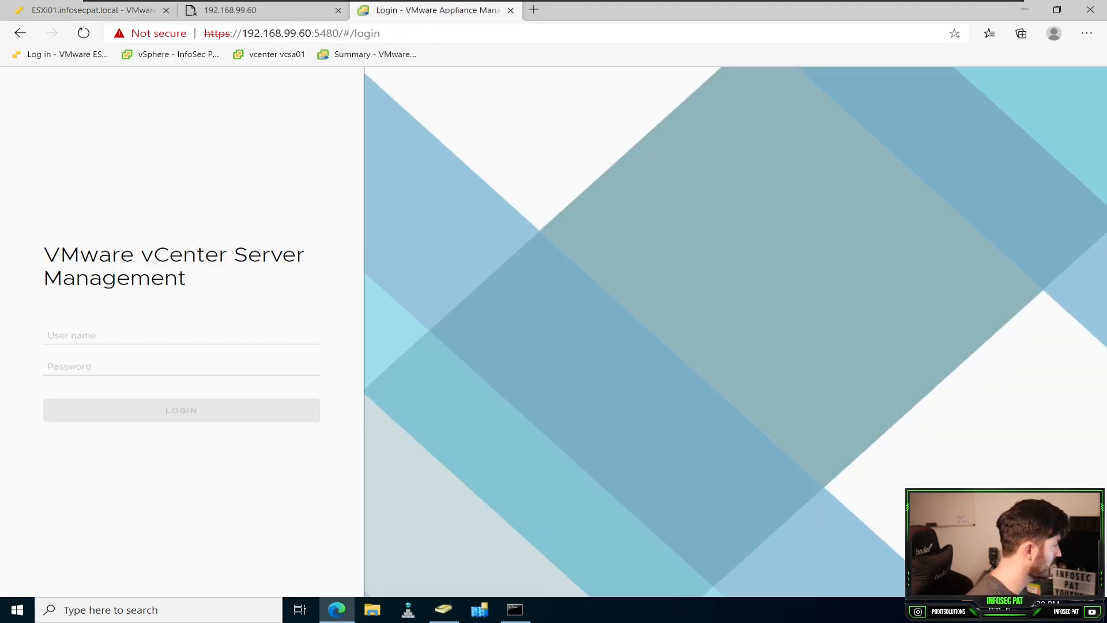
left_click(181, 336)
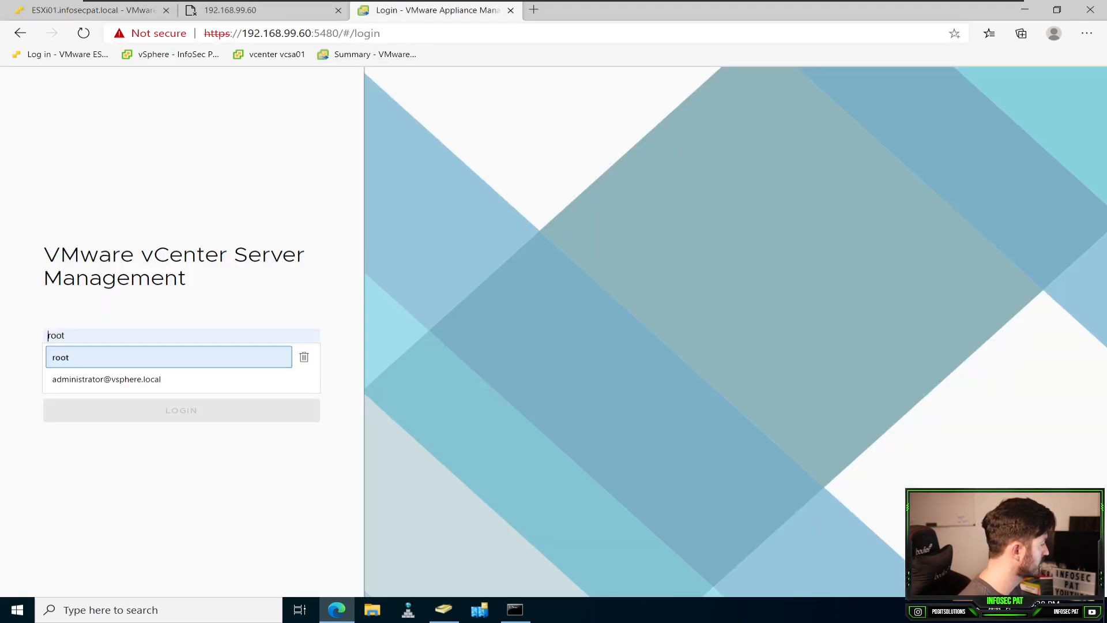
left_click(168, 357)
key("Tab")
type("********")
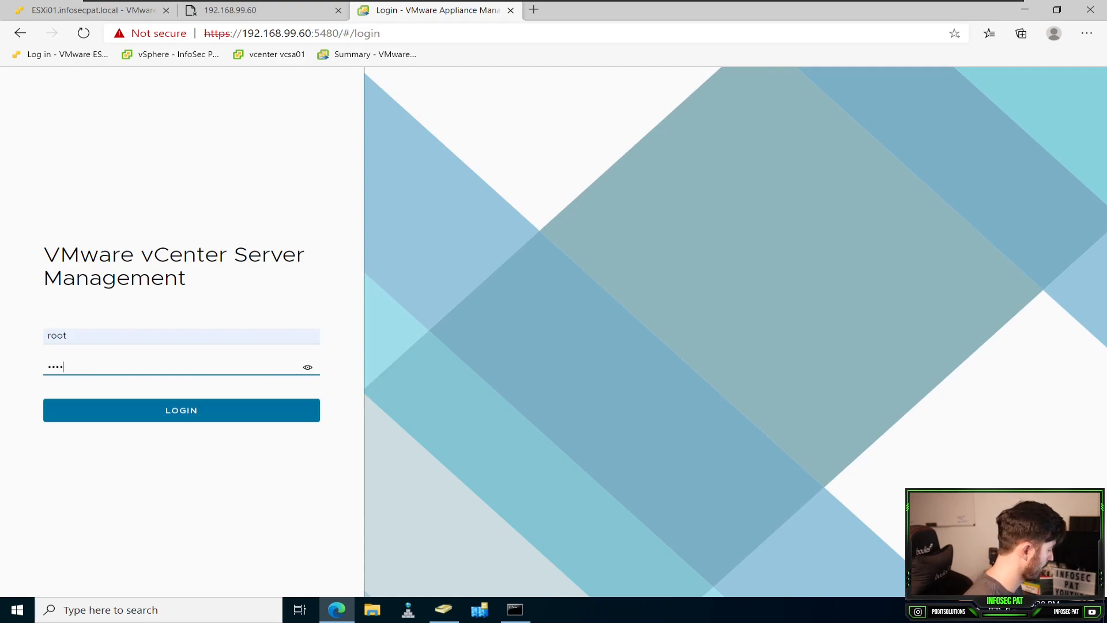
type("*****")
key("Return")
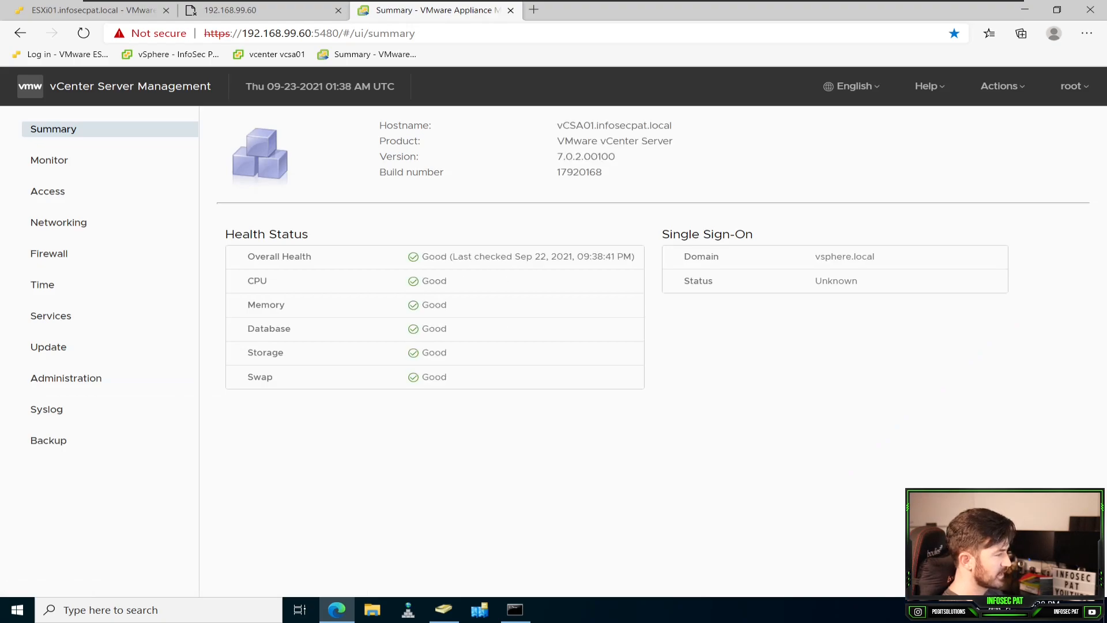
Step: Check the appliance's Single Sign-On status, reloading the summary page and checking whether the vSphere Client loads
double_click(837, 282)
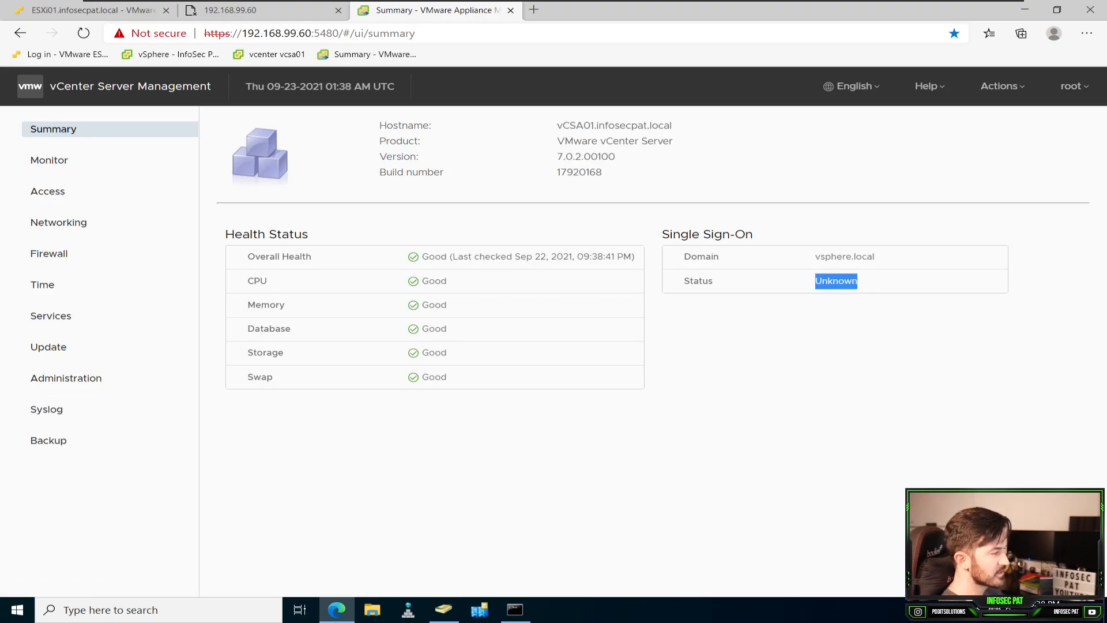
left_click(837, 281)
double_click(836, 282)
left_click(837, 281)
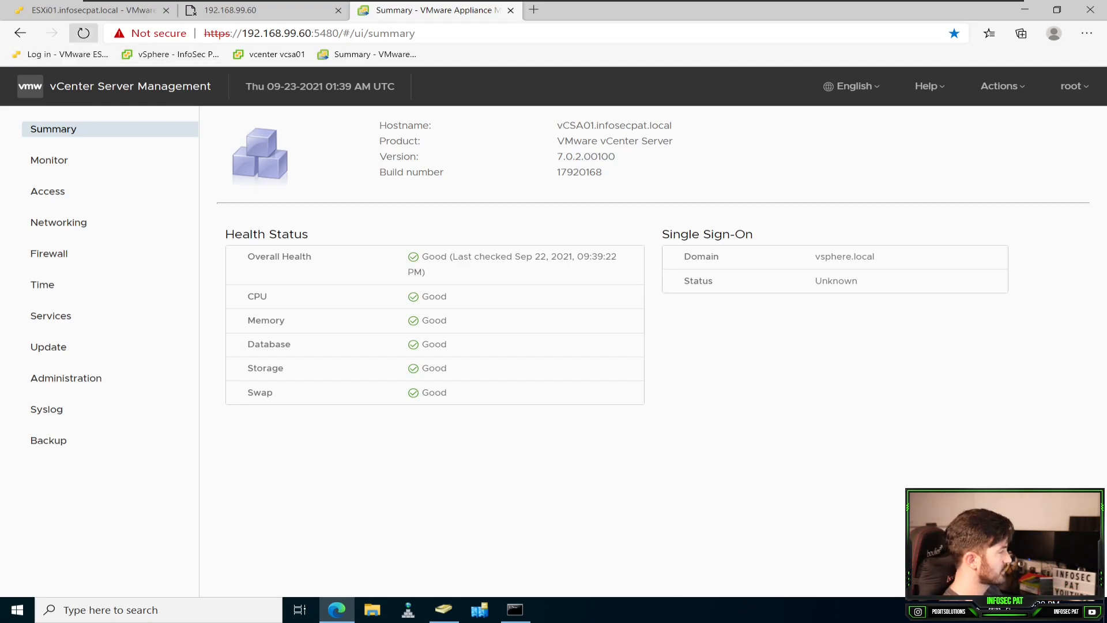
left_click(84, 33)
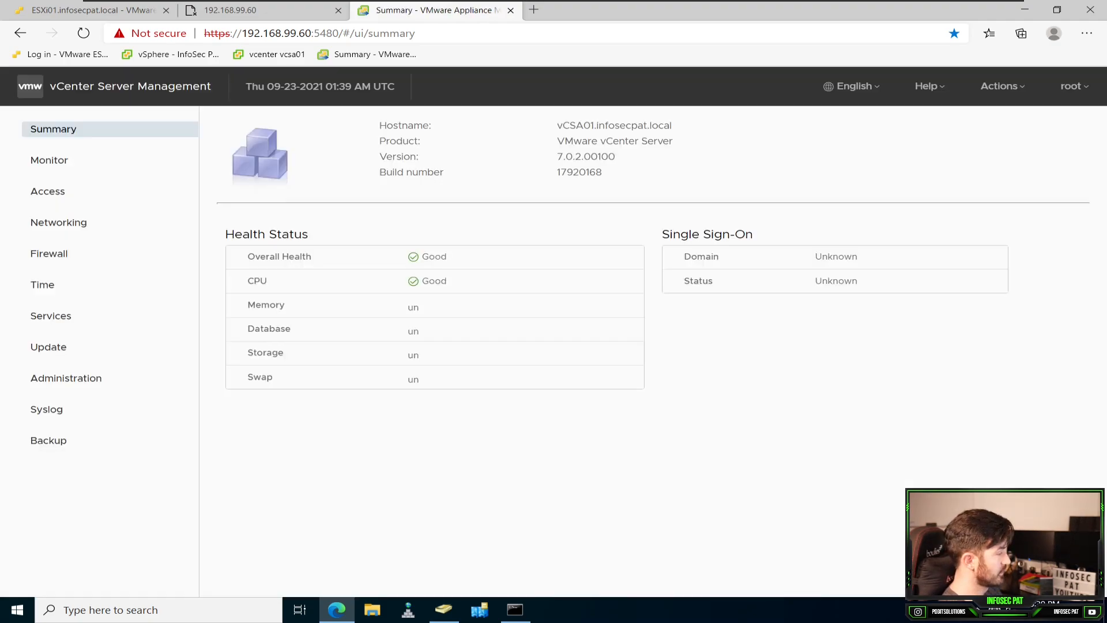
left_click_drag(815, 281, 858, 281)
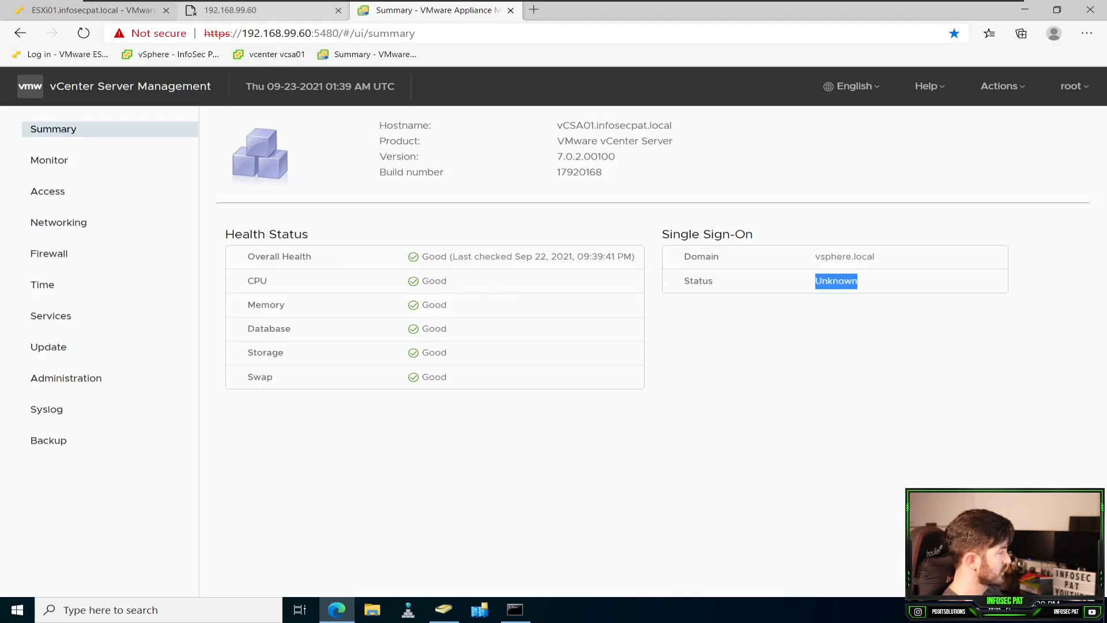
left_click(261, 11)
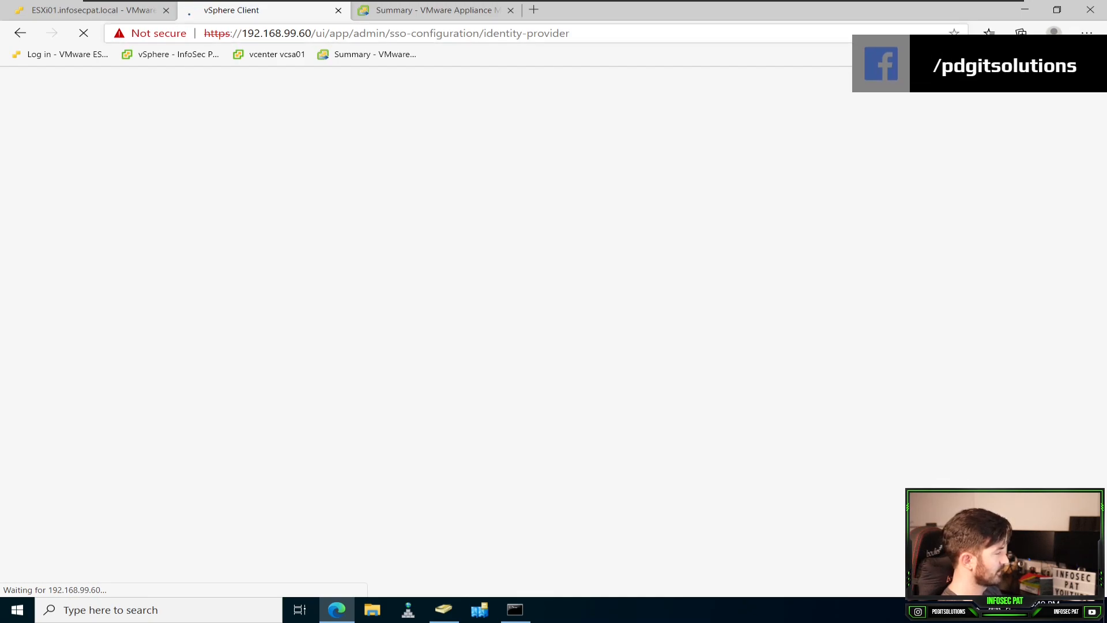
key("ctrl+Tab")
left_click(84, 32)
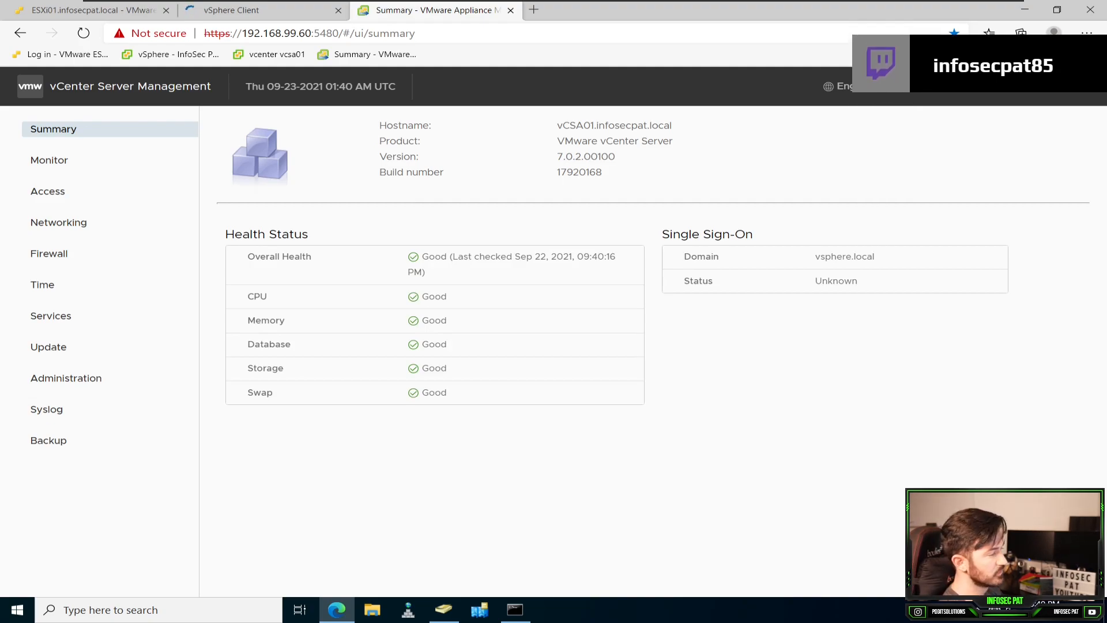
left_click_drag(816, 281, 858, 281)
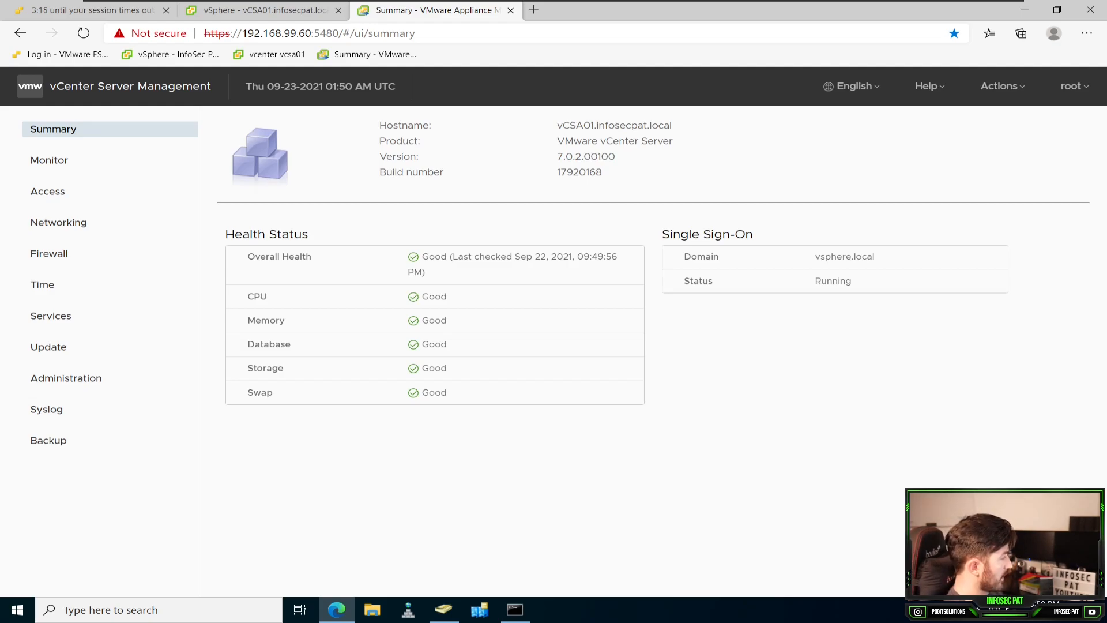
Step: Switch to the vSphere Client and reset the CPU Exhaustion alarm on vCSA01 to green
left_click(264, 10)
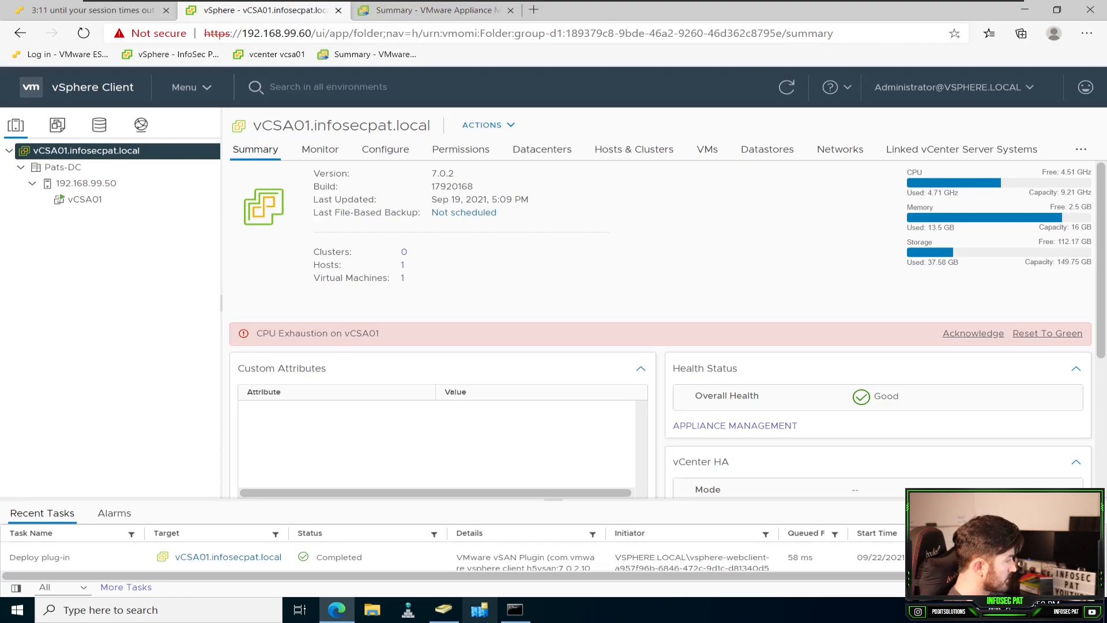
left_click(1047, 334)
Step: Switch to Active Directory Users and Computers, refresh the Computers container to check for VCSA01, and return to the vSphere Client
left_click(443, 610)
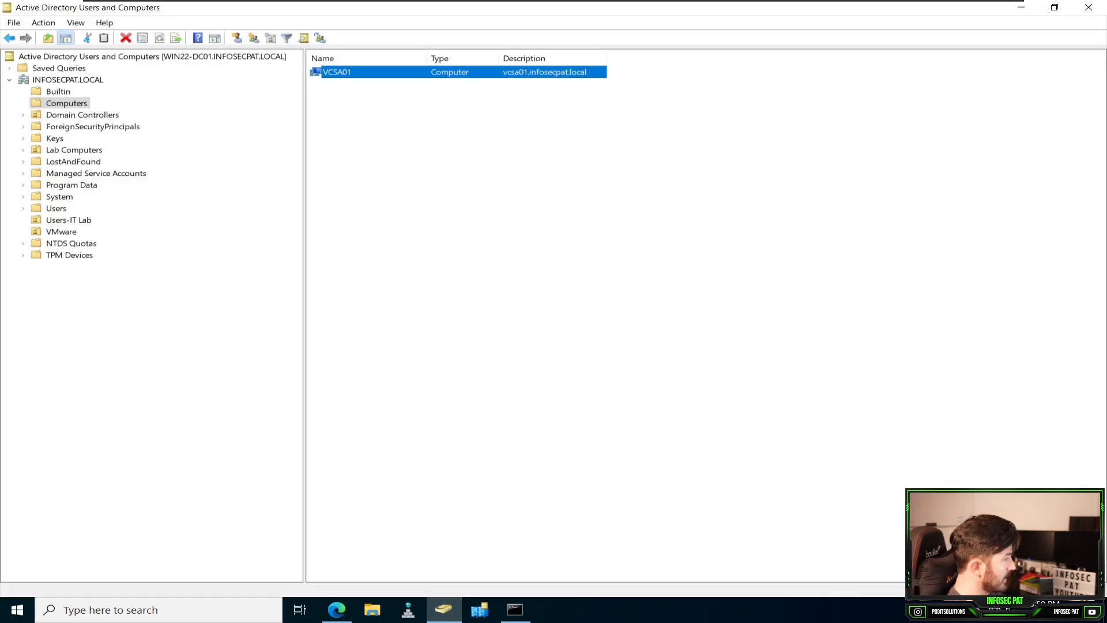
right_click(389, 117)
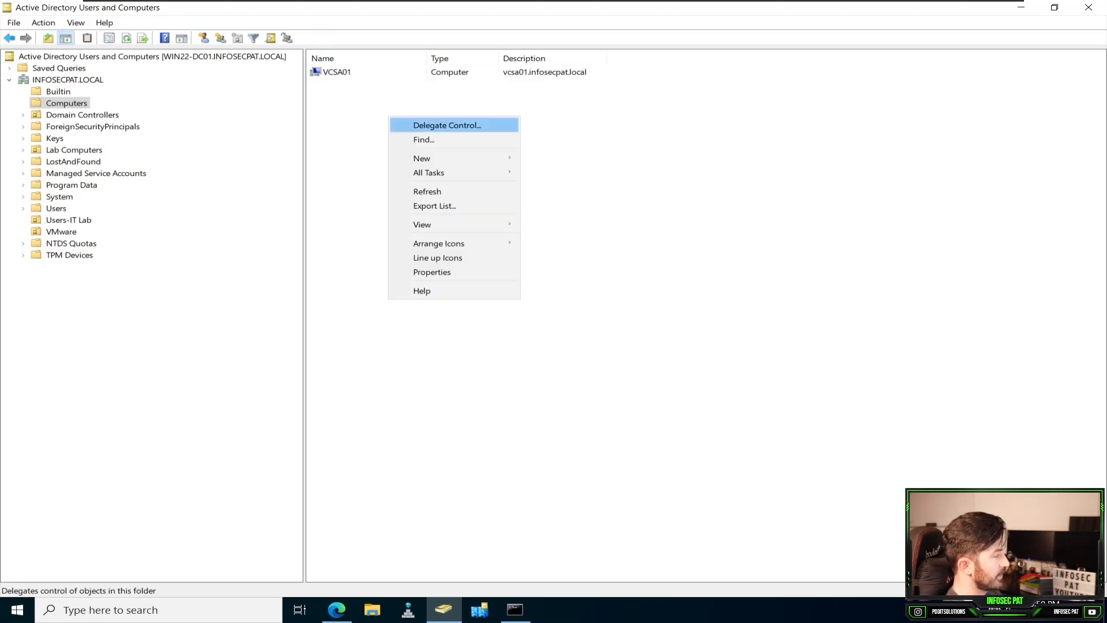
left_click(416, 191)
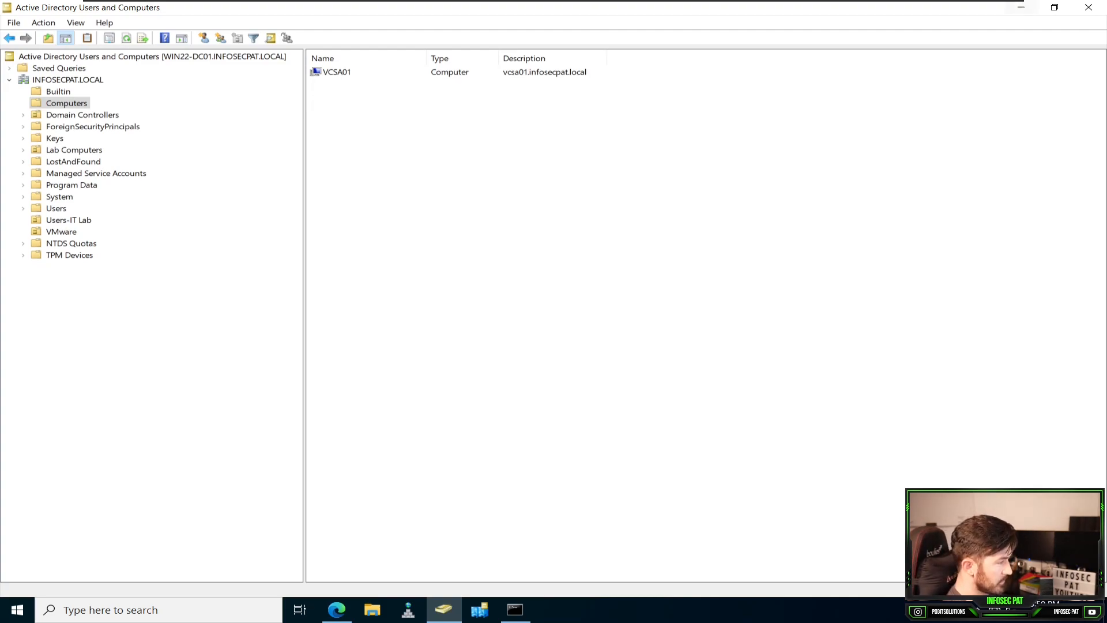
left_click(1022, 8)
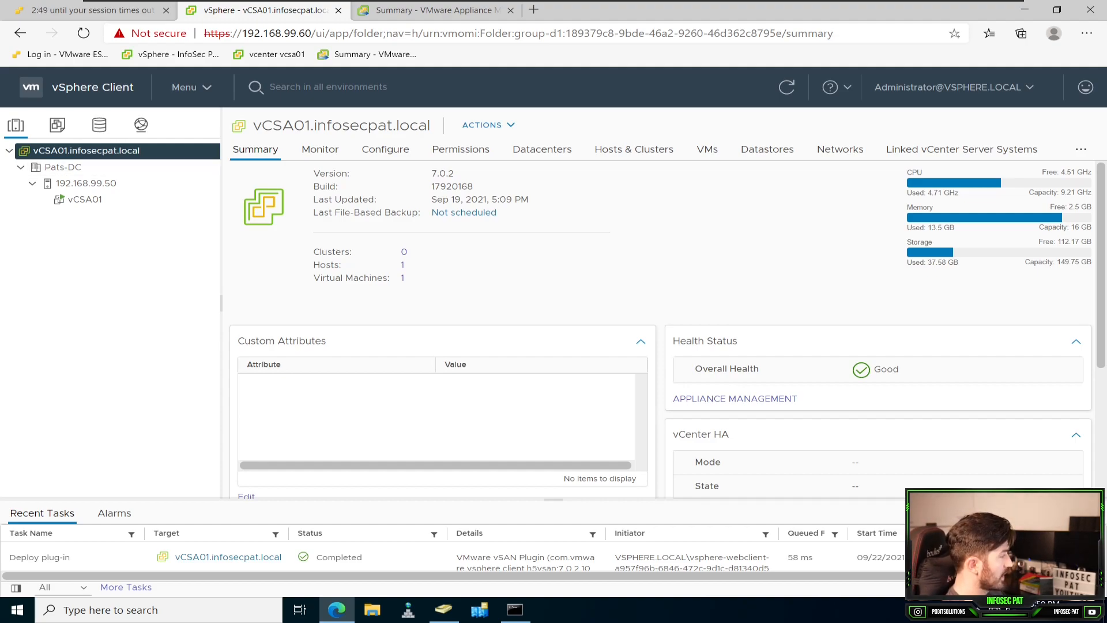
Step: In the Single Sign On configuration, add INFOSECPAT.LOCAL as an Active Directory (Integrated Windows Authentication) identity source using the machine account
left_click(189, 87)
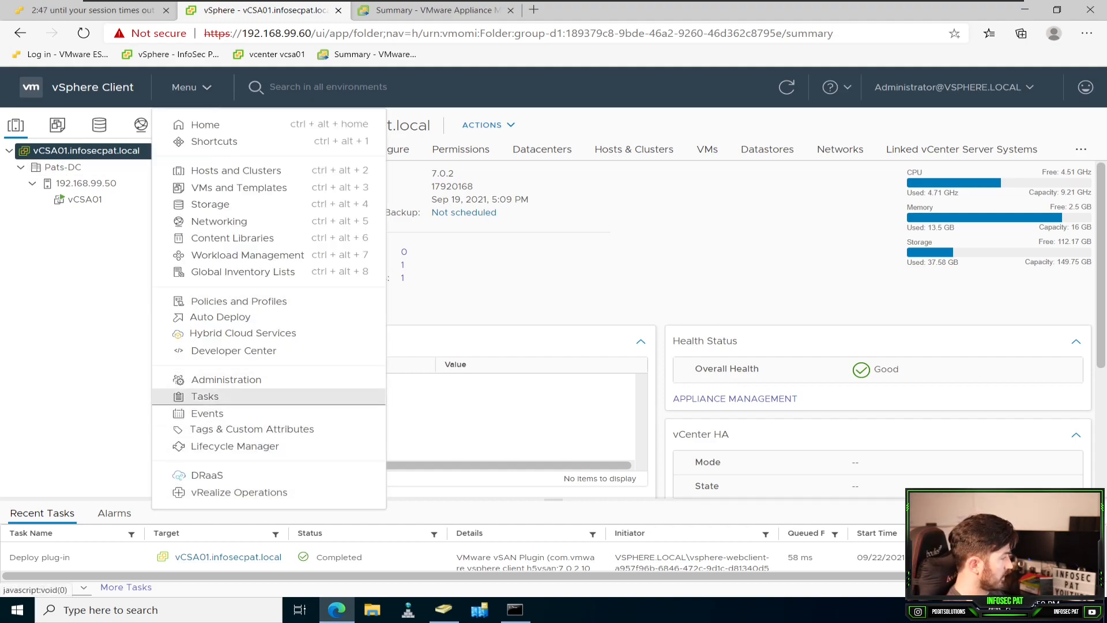
left_click(243, 379)
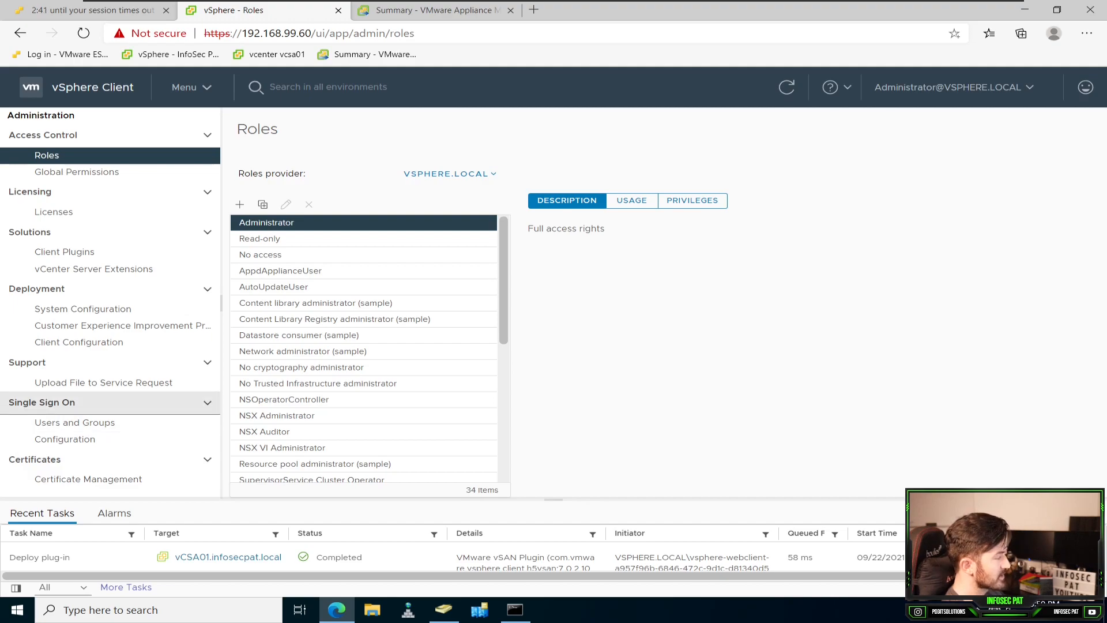
left_click(64, 439)
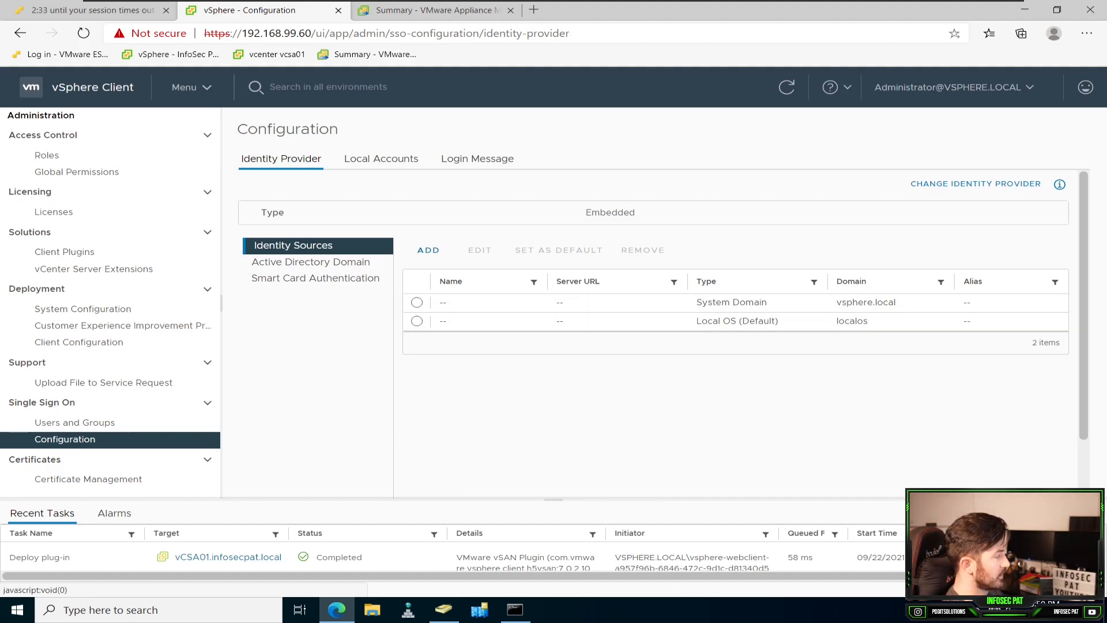
left_click(429, 250)
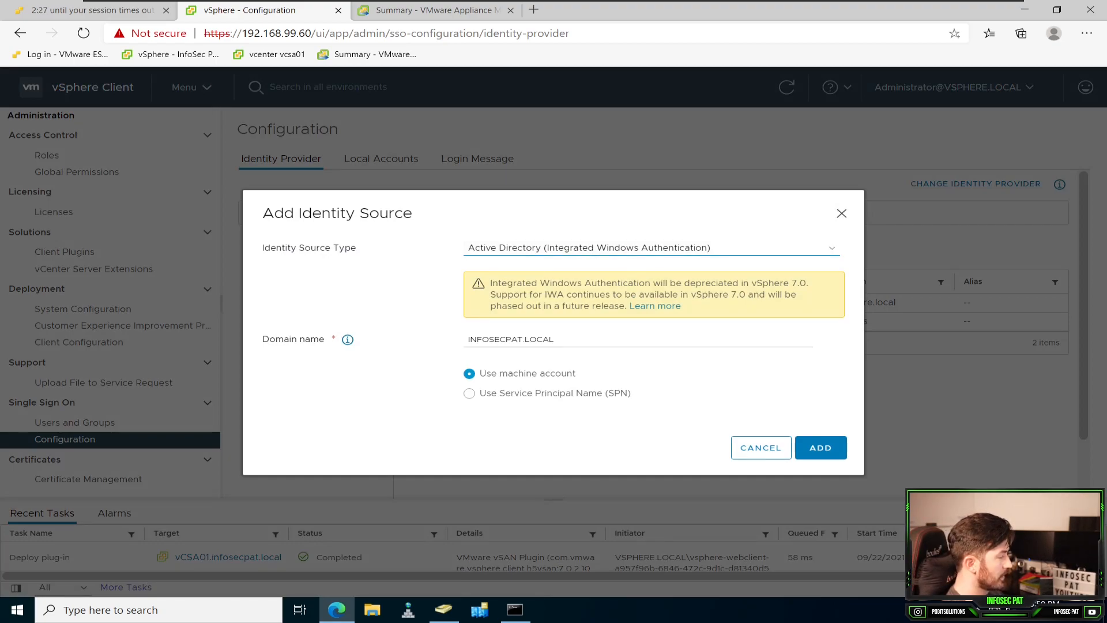
left_click(821, 447)
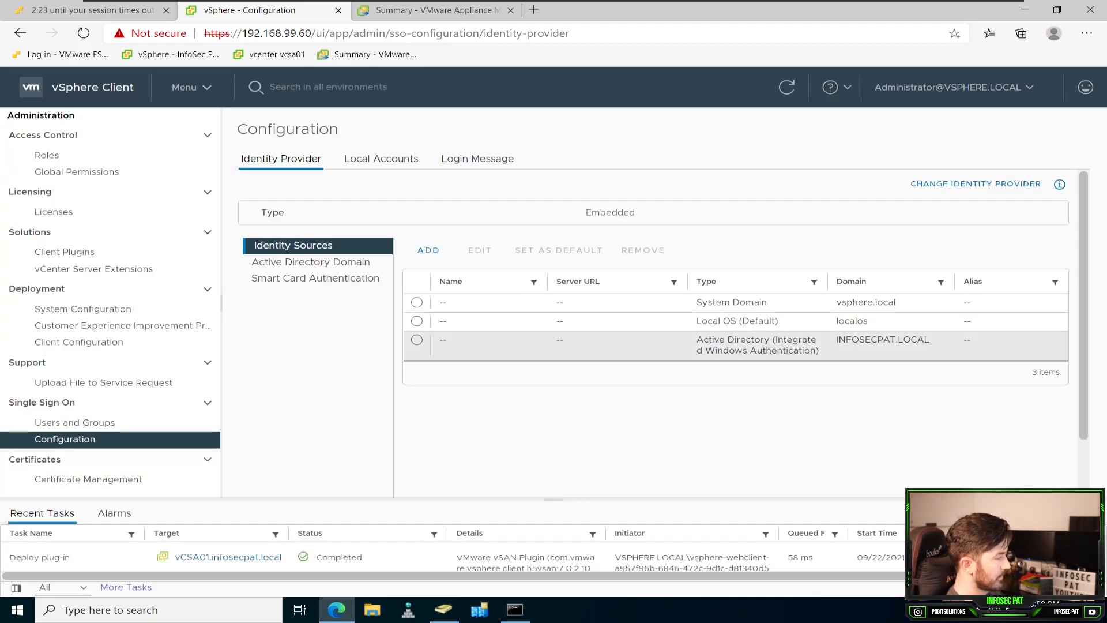
Step: Open the Single Sign On users and groups and check which domains can be chosen
left_click(75, 423)
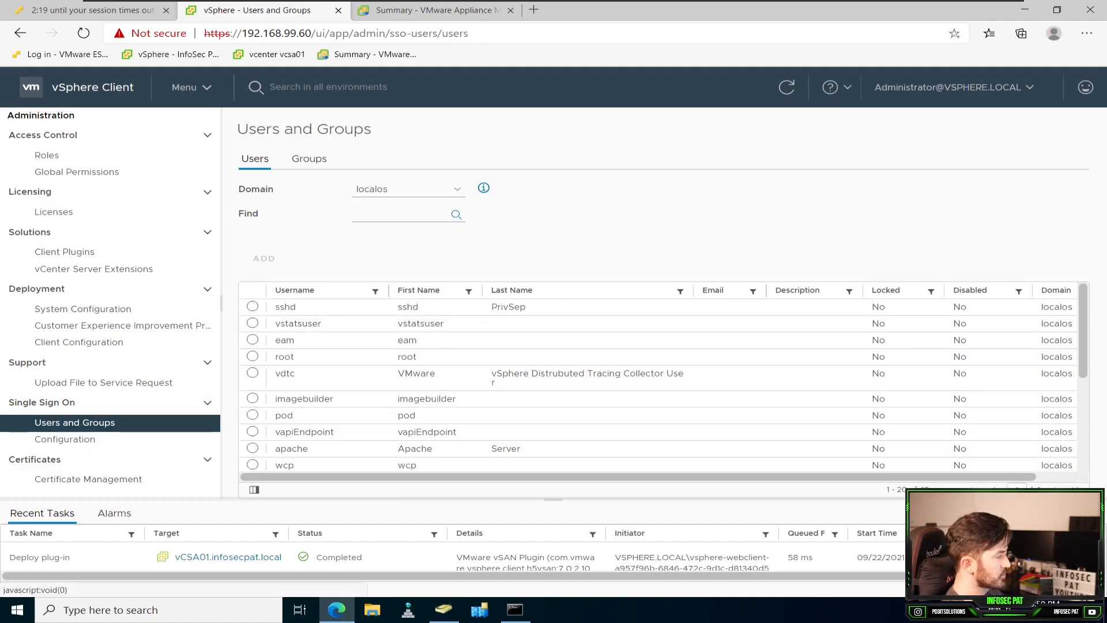
left_click(409, 189)
left_click(408, 189)
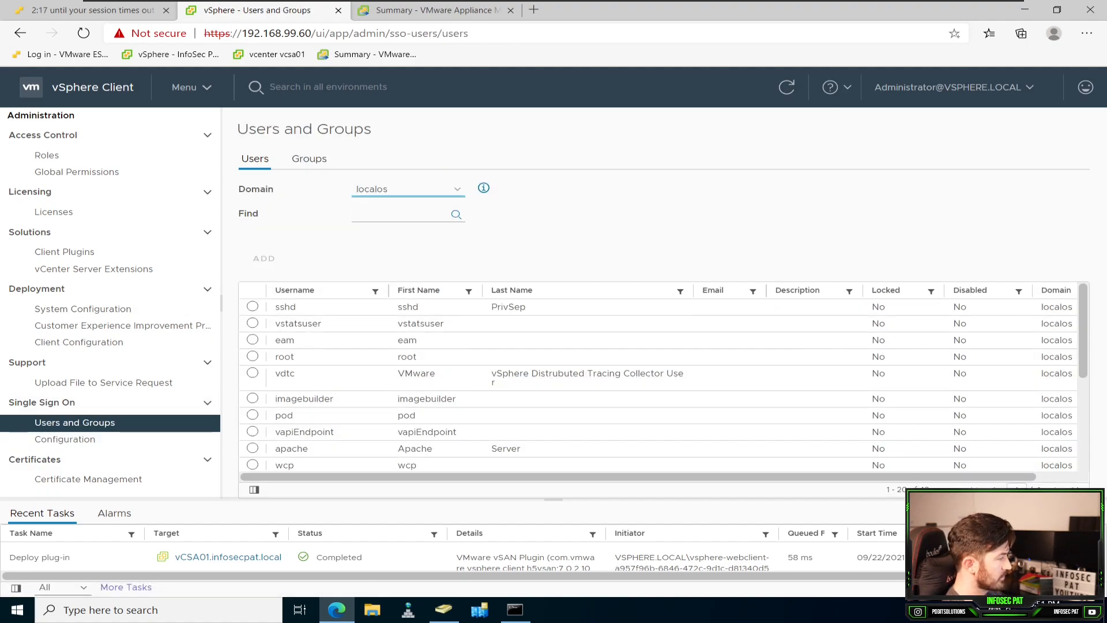
Step: Select the INFOSECPAT.LOCAL identity source and review the Local Accounts and Login Message settings
left_click(65, 439)
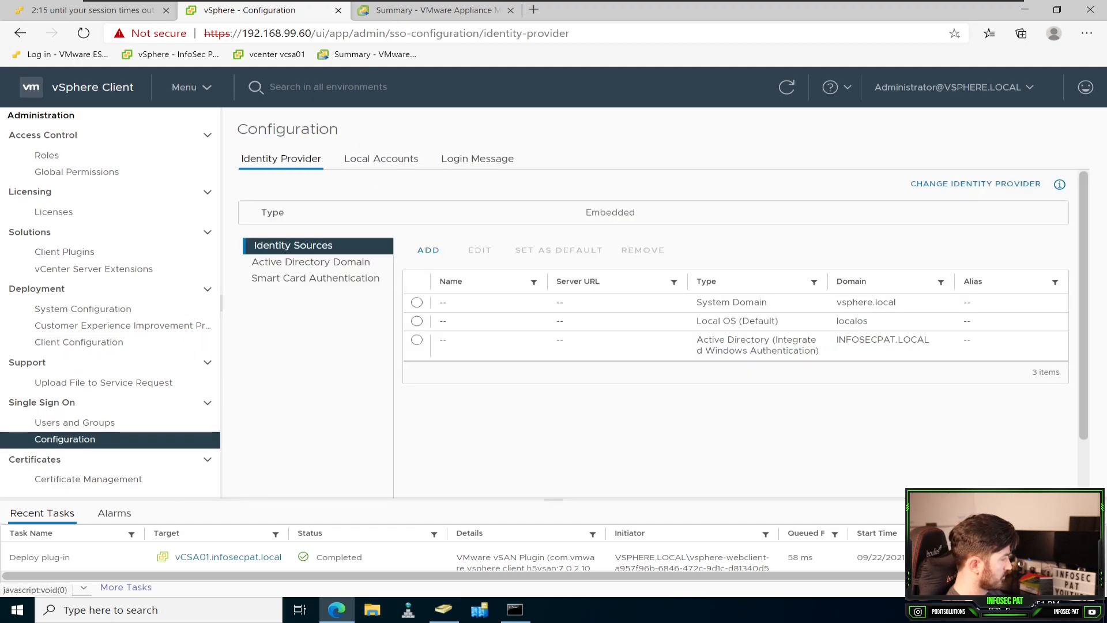
left_click(417, 339)
left_click(381, 159)
left_click(477, 158)
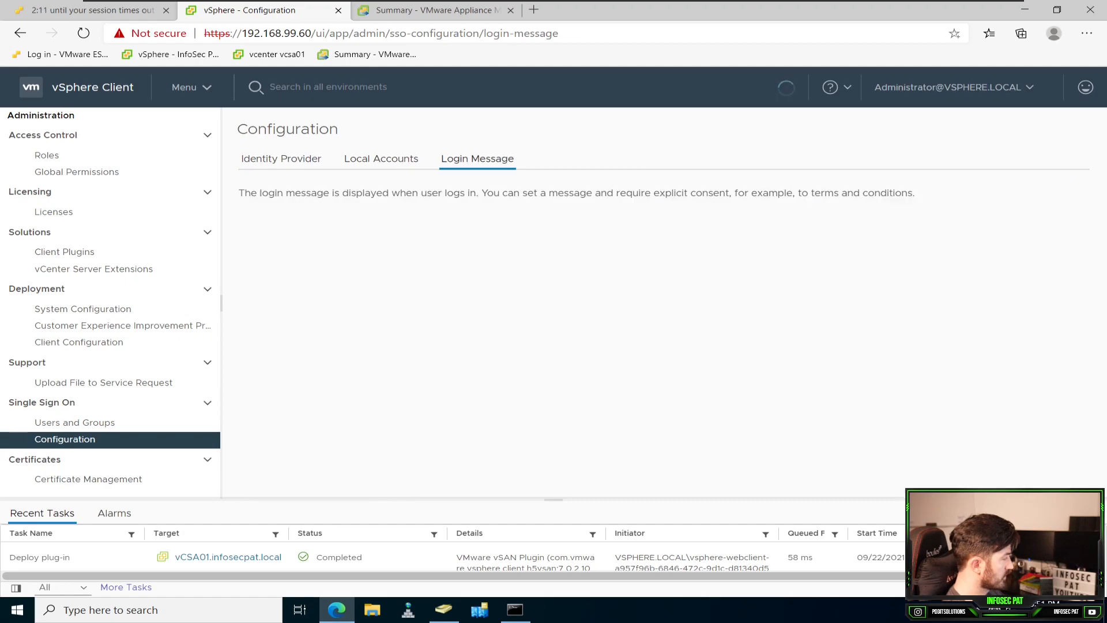
Step: Return to Users and Groups and recheck the available domains and the domain information
left_click(74, 422)
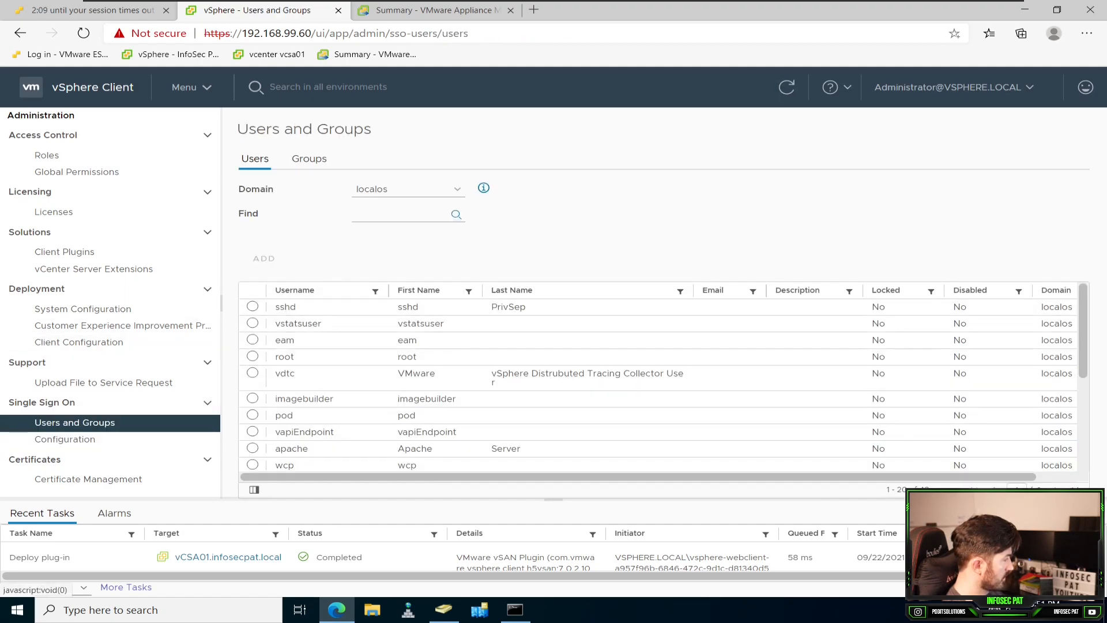
left_click(483, 188)
left_click(409, 189)
left_click(408, 189)
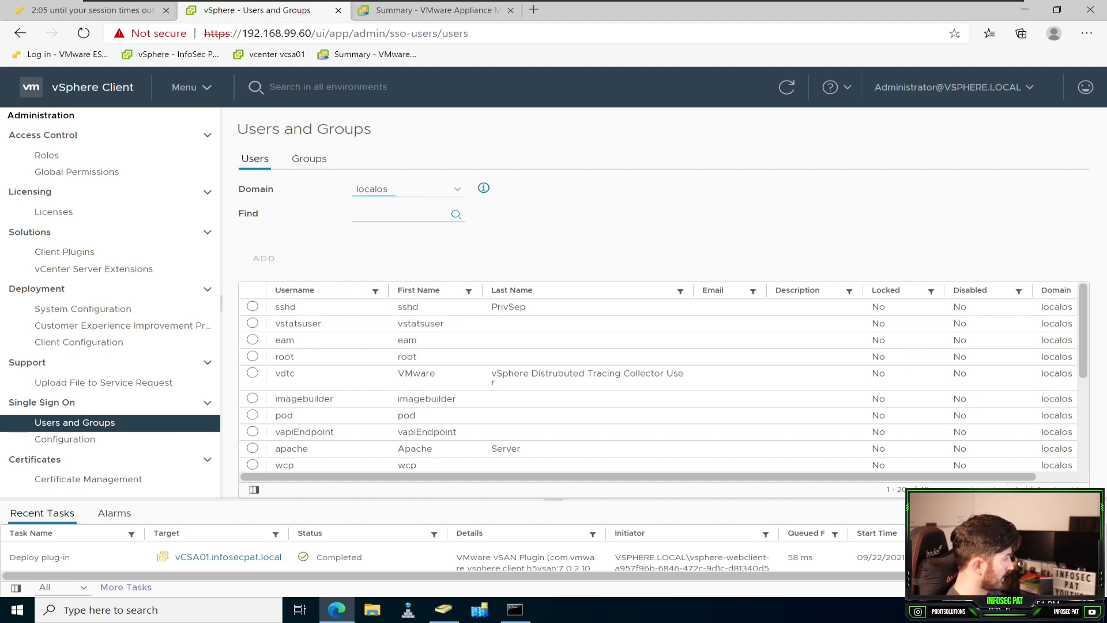
Step: Compare the localos and INFOSECPAT.LOCAL identity sources, then open the form for adding another source and cancel it
left_click(65, 438)
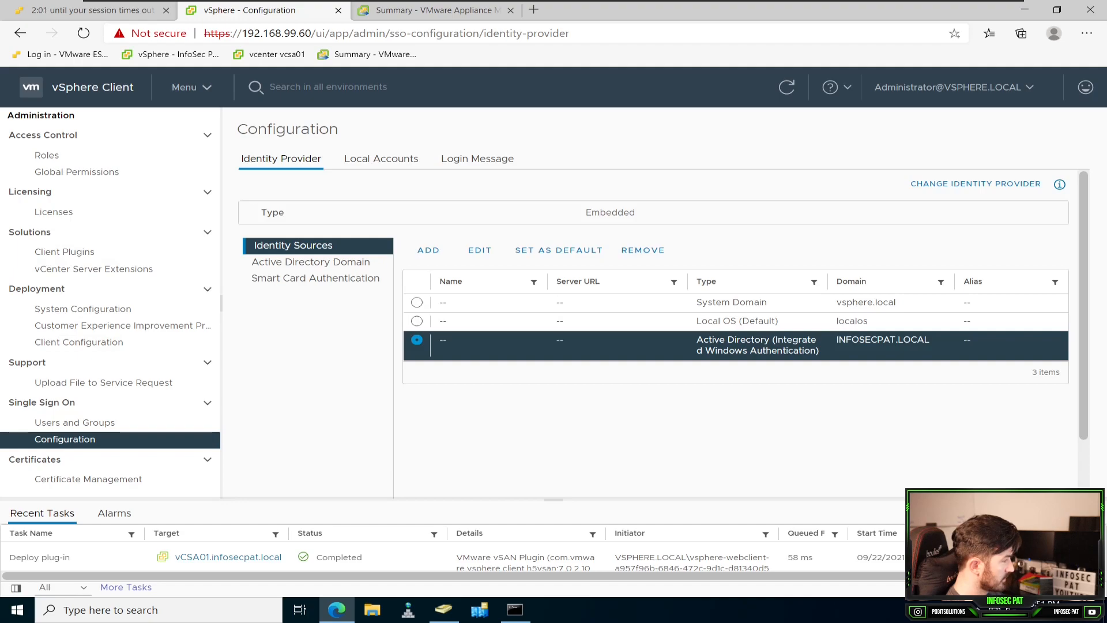
left_click(417, 322)
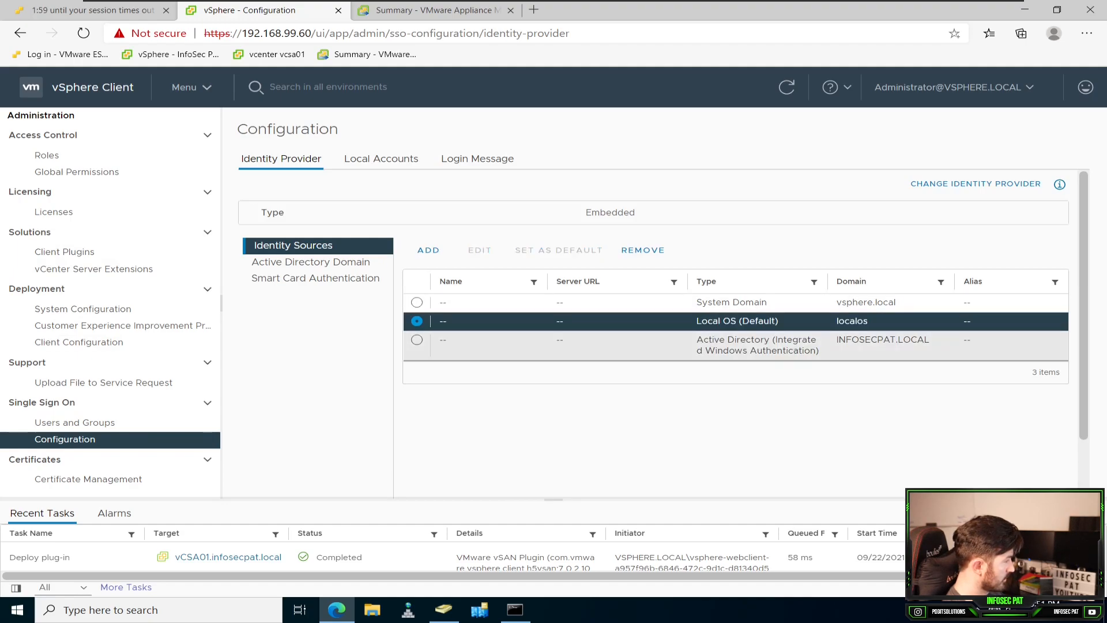
left_click(417, 340)
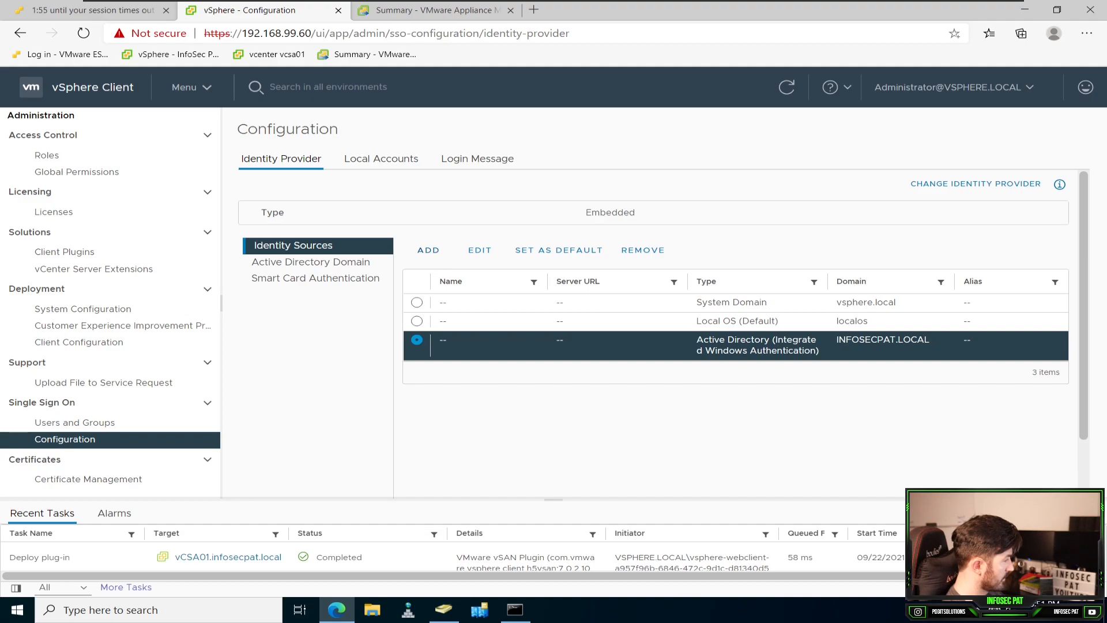
left_click(428, 250)
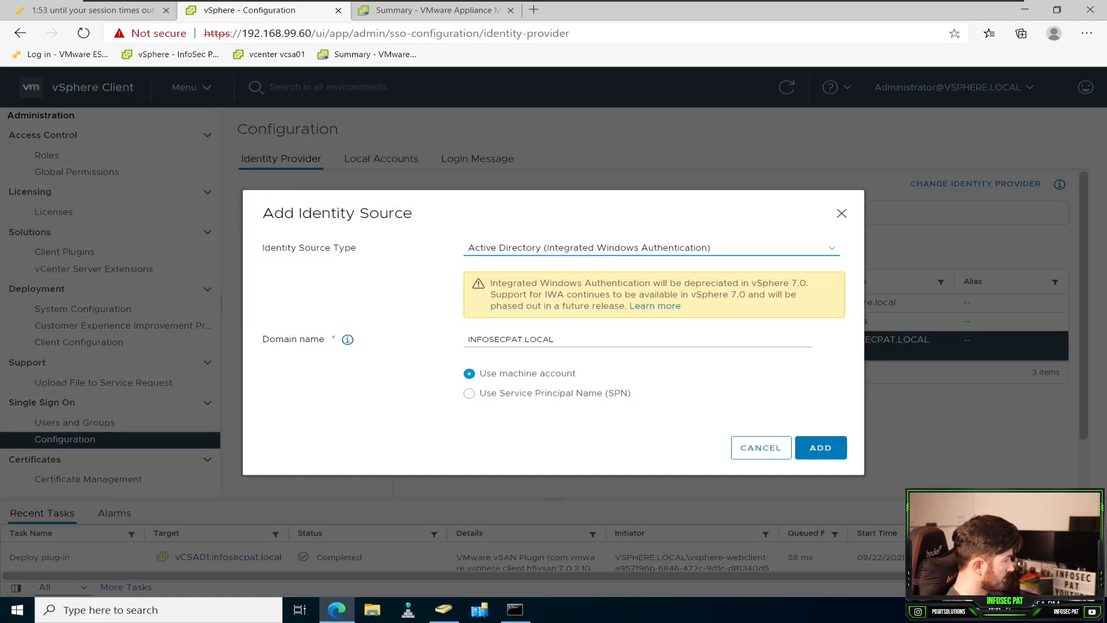
left_click(762, 447)
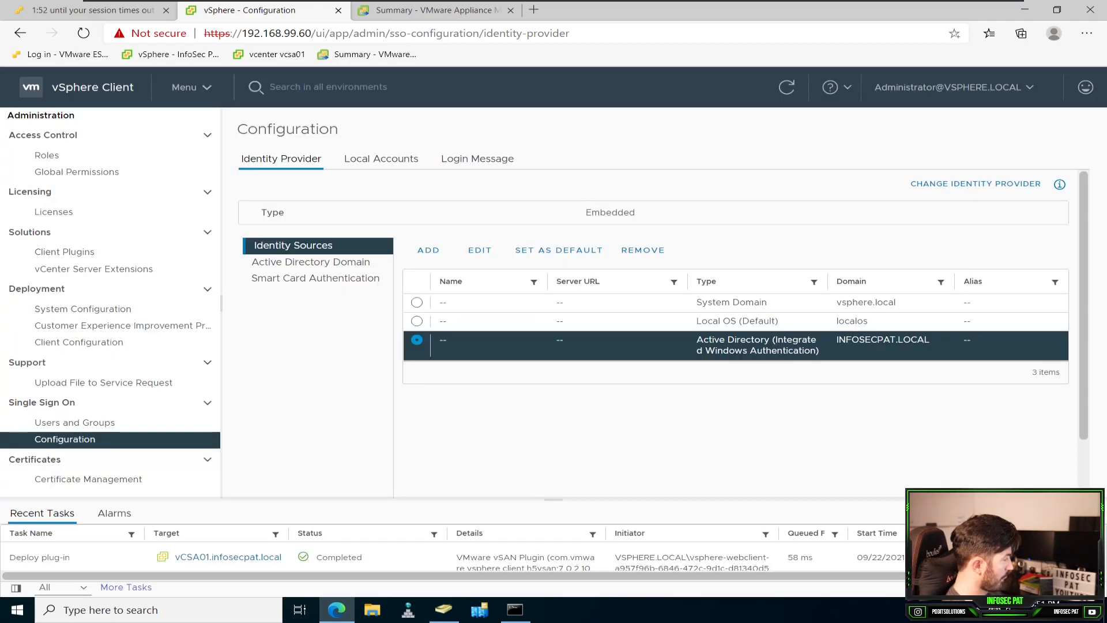
Step: Reload the configuration page, open the Single Sign On users for the INFOSECPAT.LOCAL domain and review the listed accounts
left_click(84, 32)
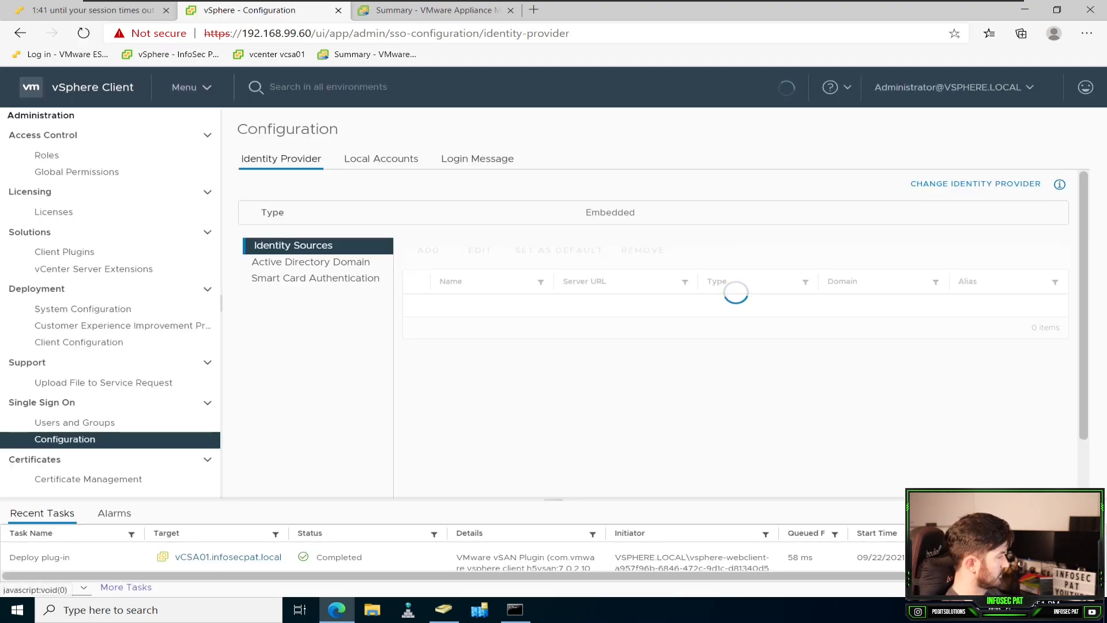
left_click(74, 422)
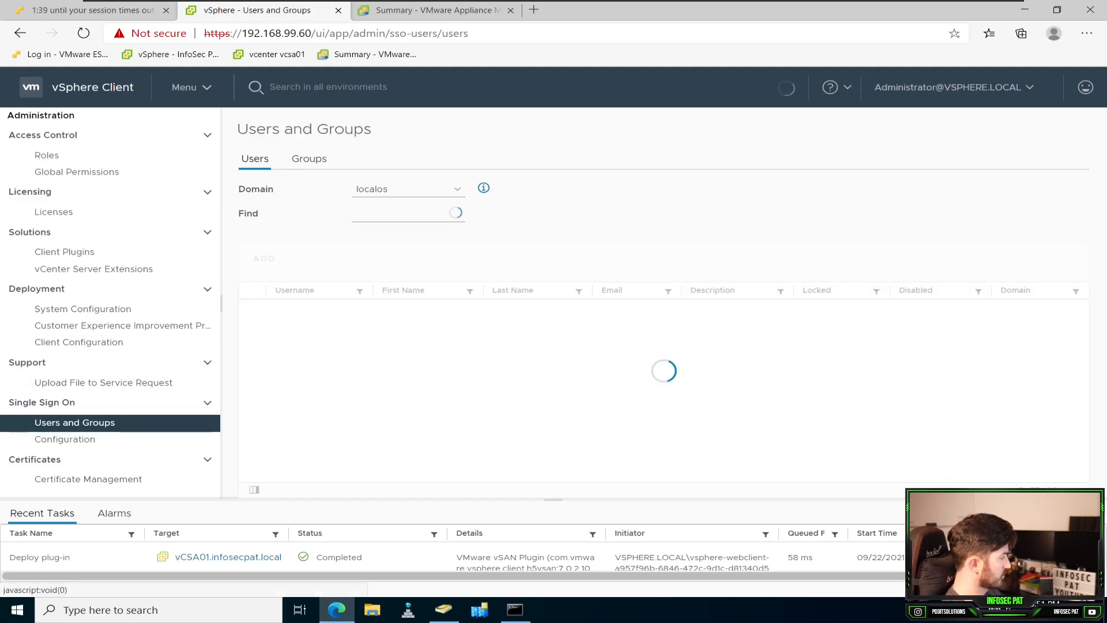
left_click(408, 189)
left_click(402, 225)
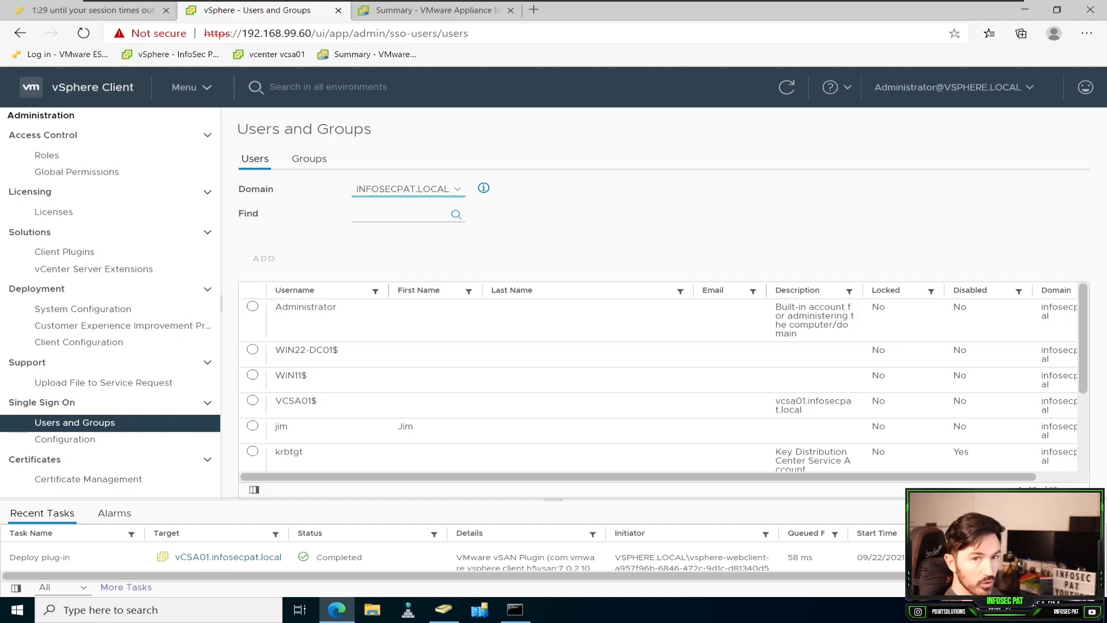
scroll(634, 370, "down", 1)
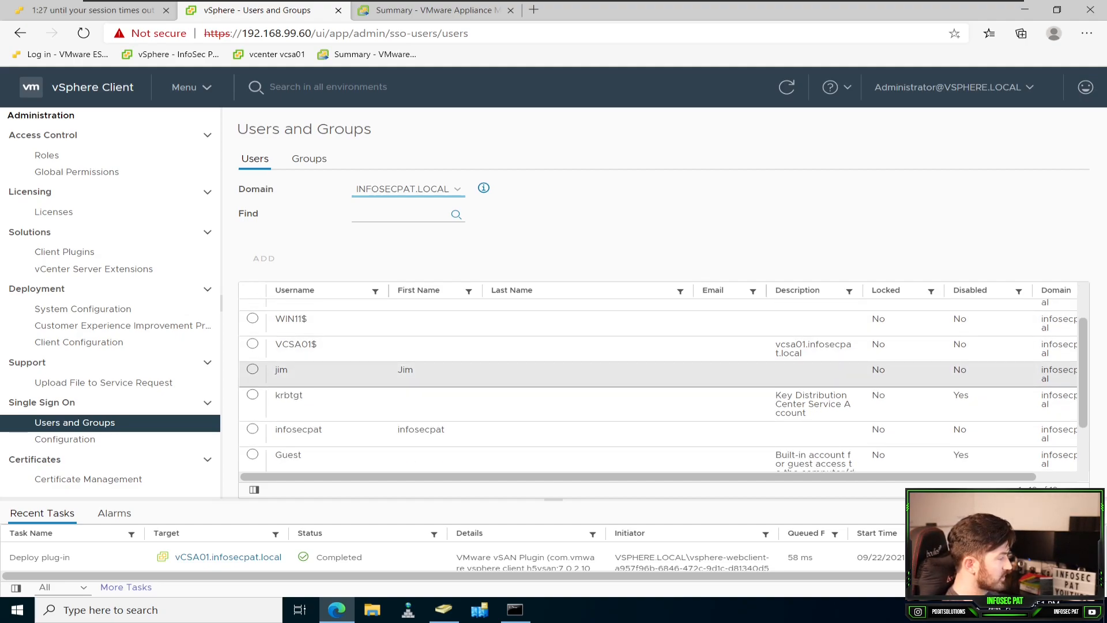
scroll(634, 374, "down", 1)
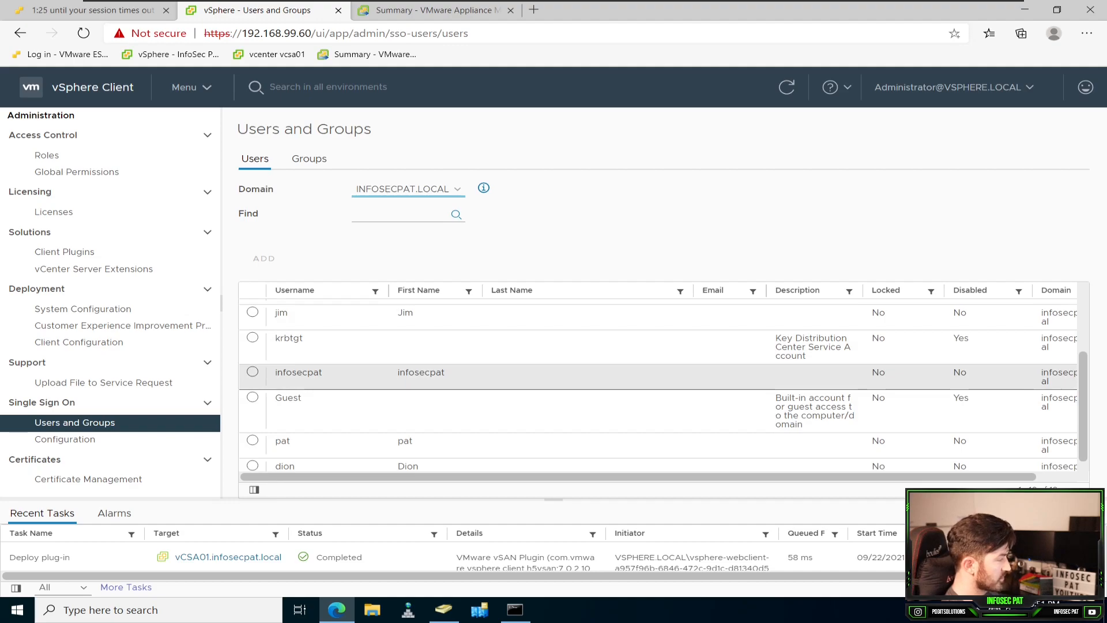
scroll(634, 381, "down", 1)
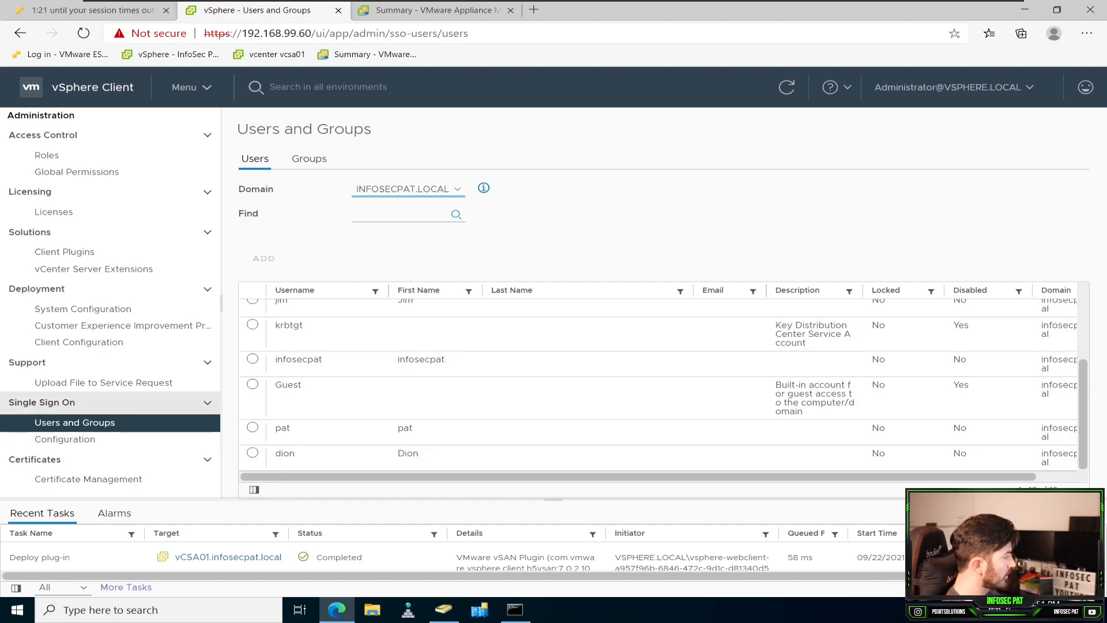
scroll(634, 381, "up", 1)
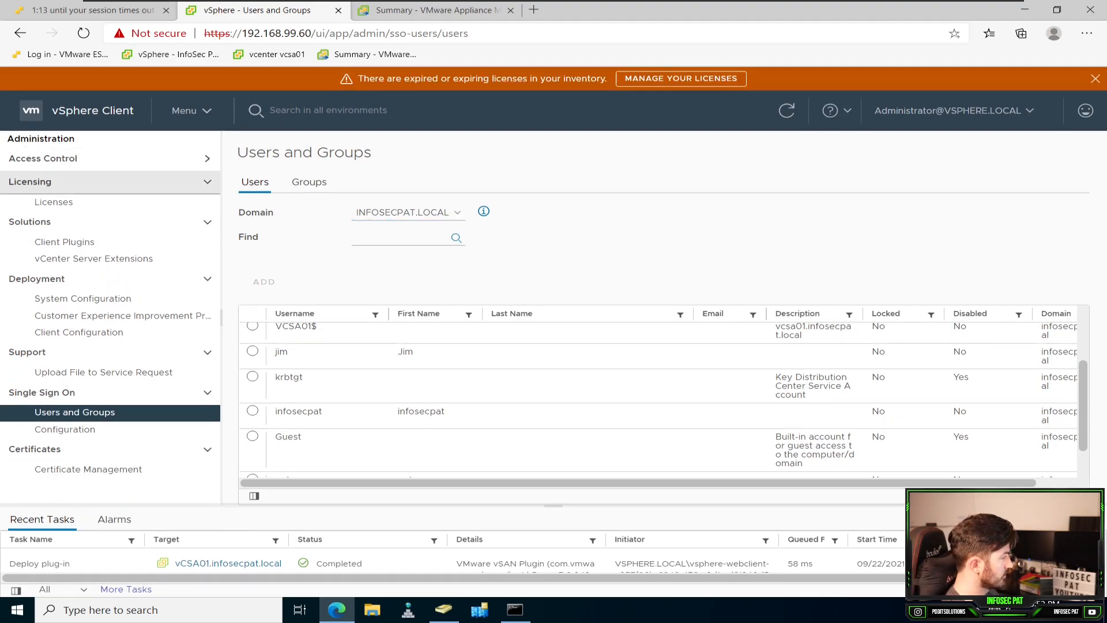
Step: Add a global permission giving the VCSA_Admins group from INFOSECPAT.LOCAL the Administrator role
left_click(47, 179)
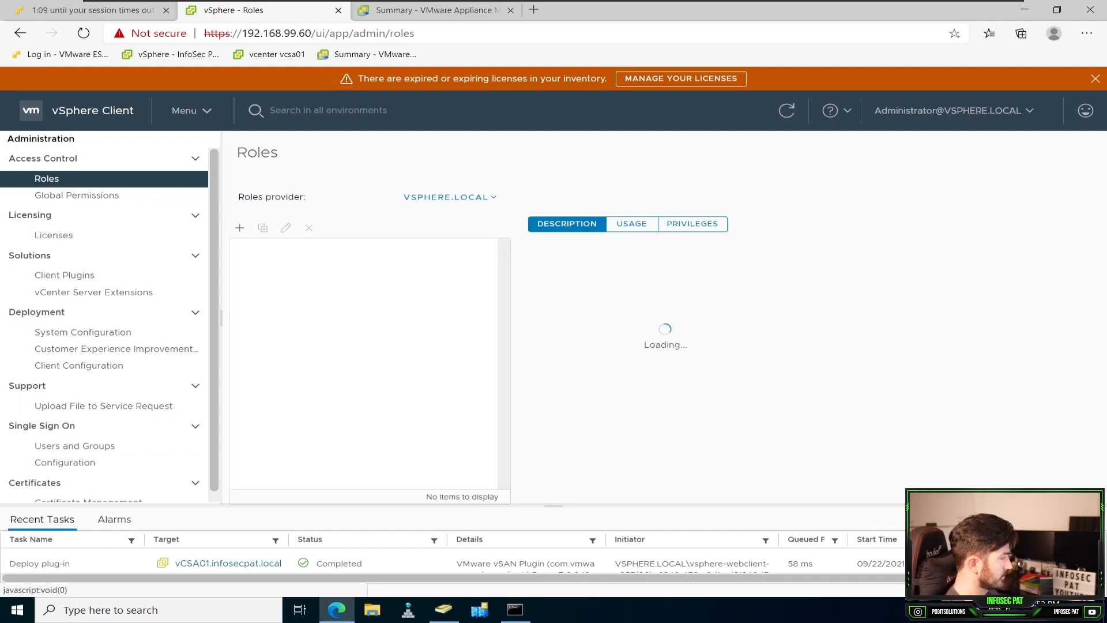
left_click(1095, 78)
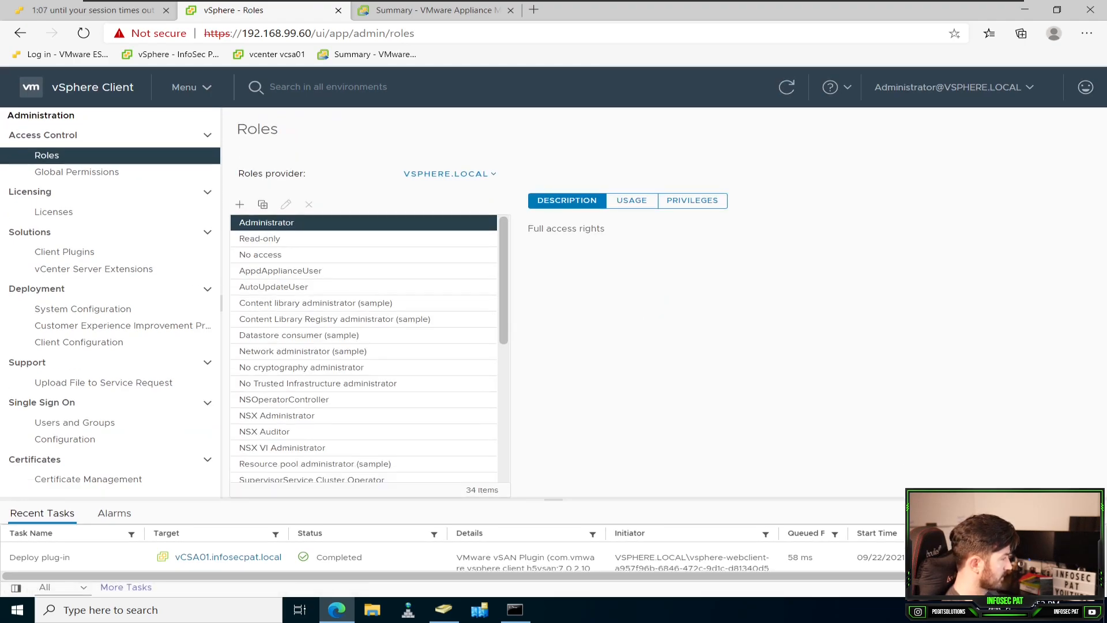
left_click(77, 172)
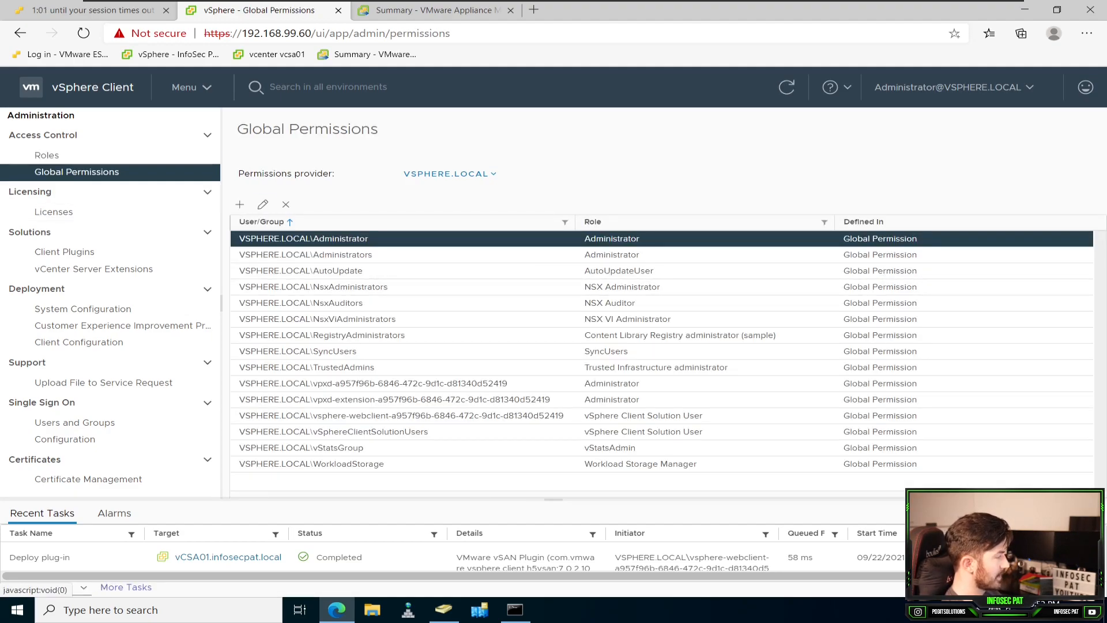
left_click(447, 174)
left_click(239, 205)
left_click(545, 265)
left_click(542, 301)
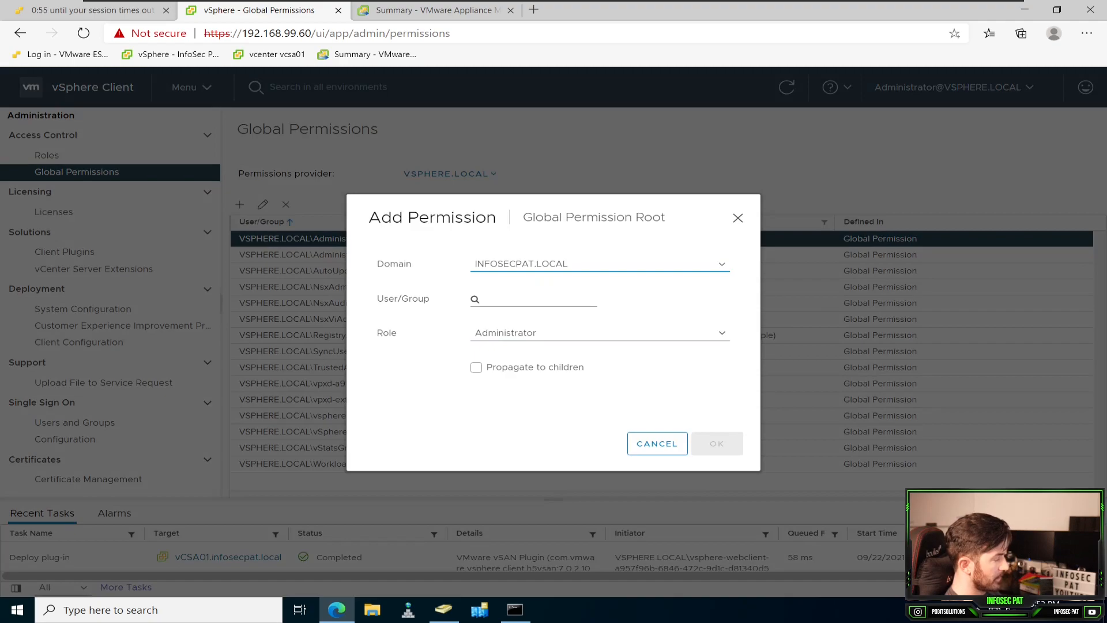
left_click(538, 300)
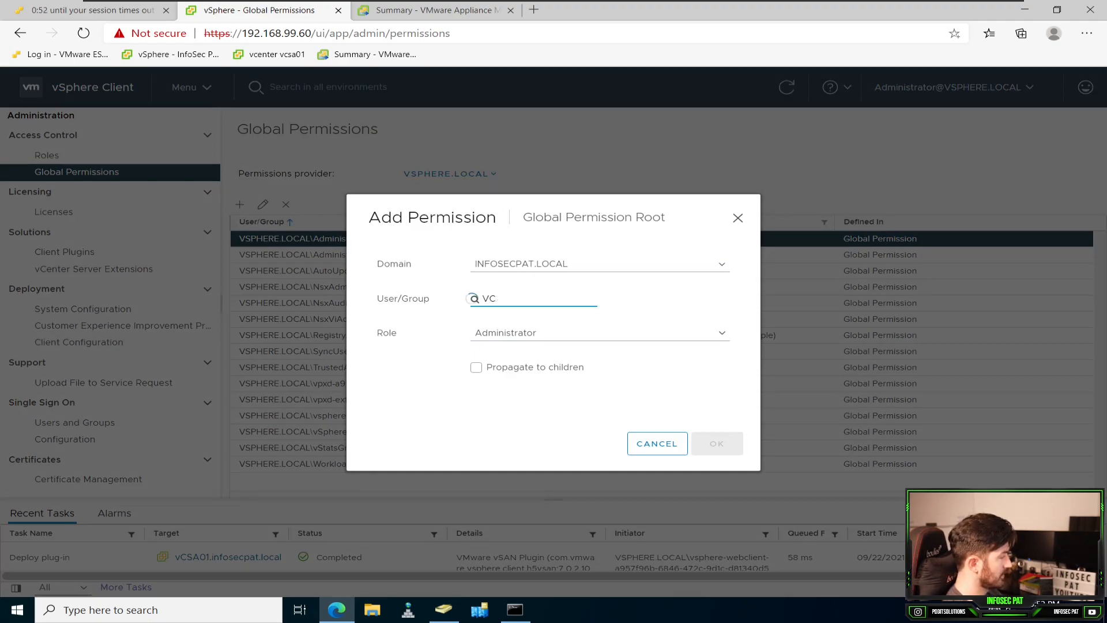
key("Down")
key("Return")
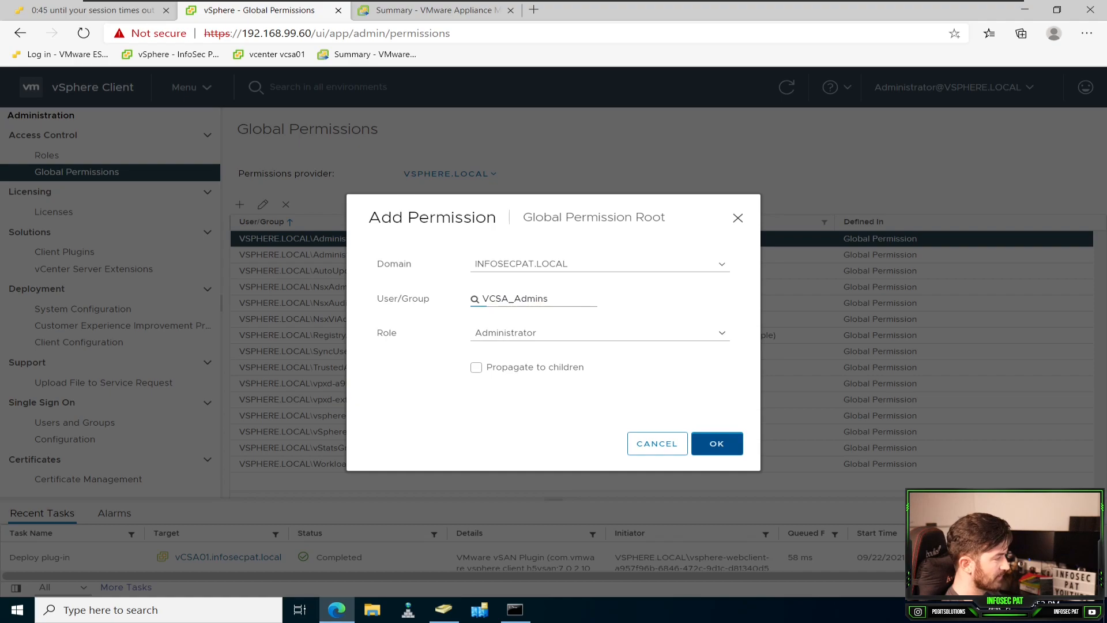
left_click(717, 443)
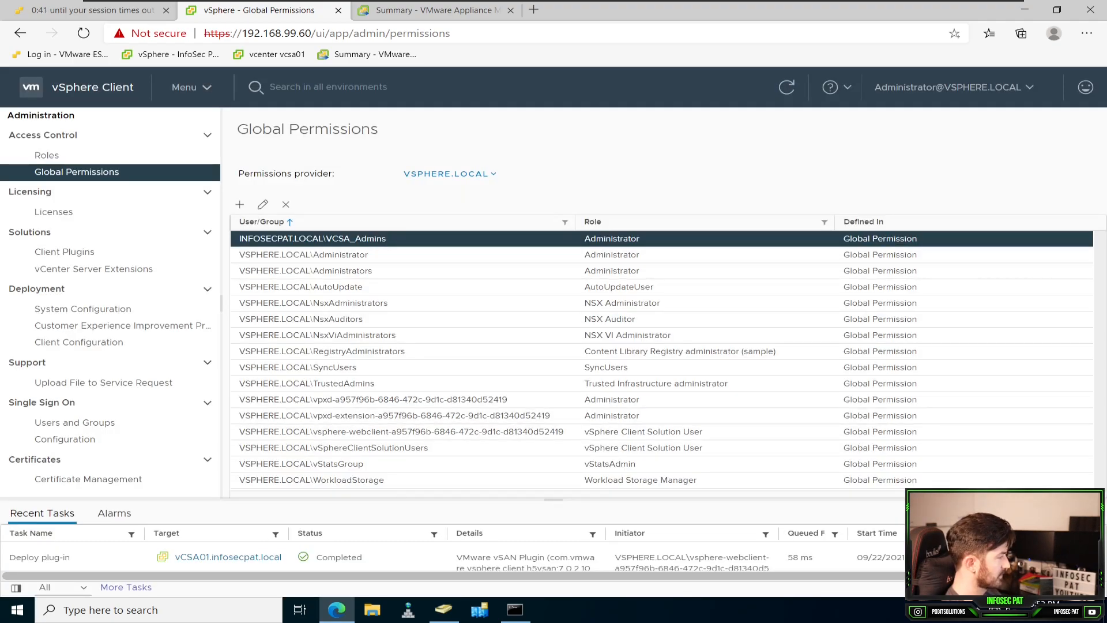
Step: Review the roles and global permissions, and search the Single Sign On groups for VCSA
left_click(47, 155)
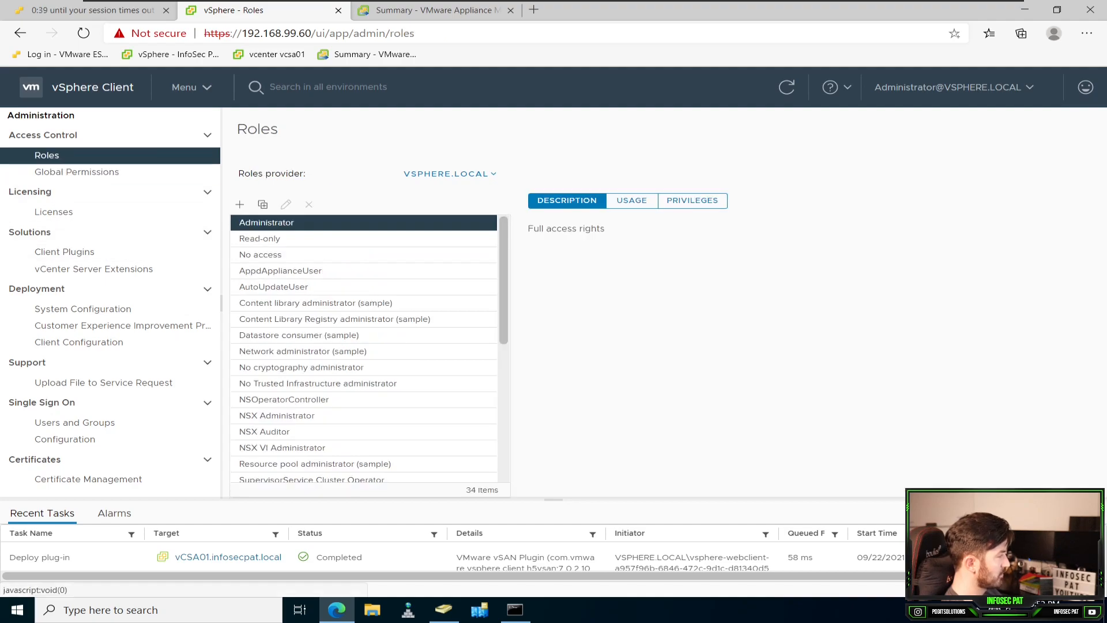
left_click(75, 172)
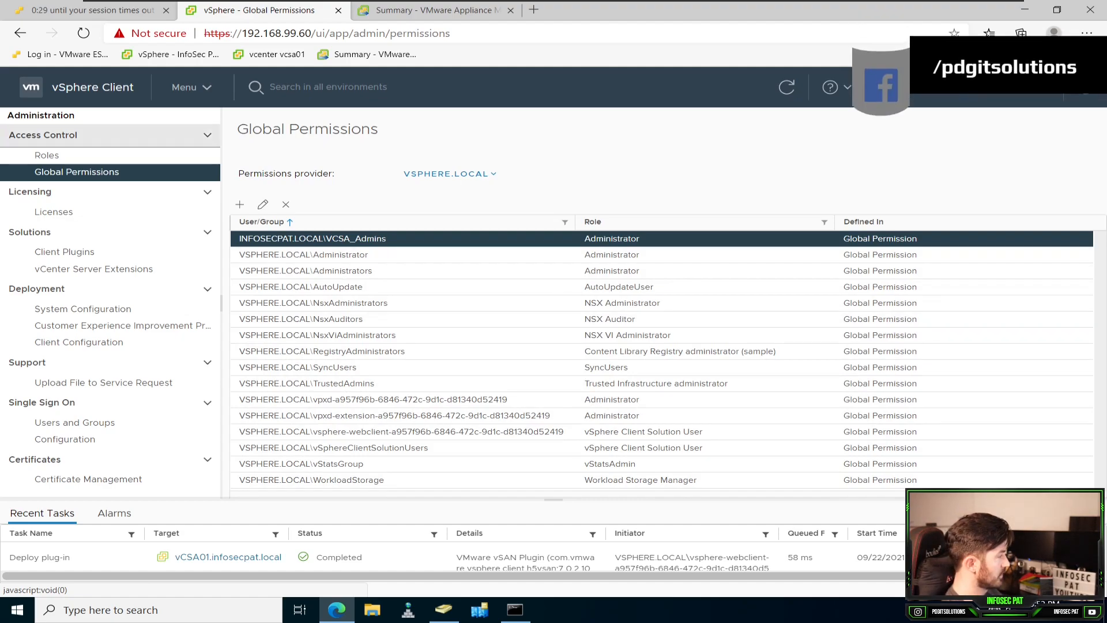
left_click(74, 422)
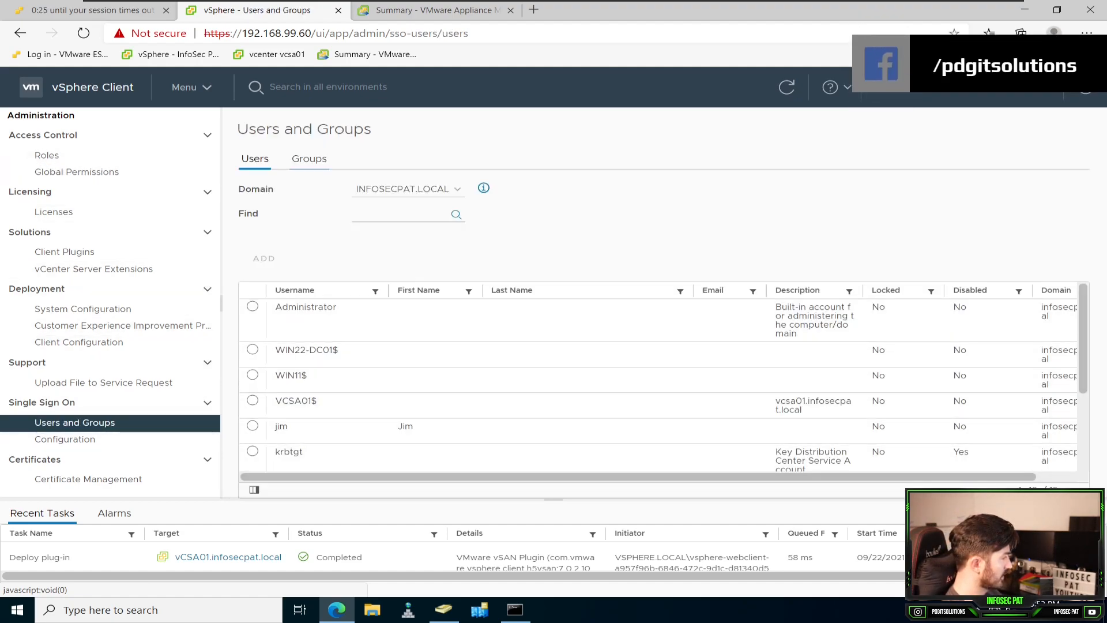
left_click(309, 159)
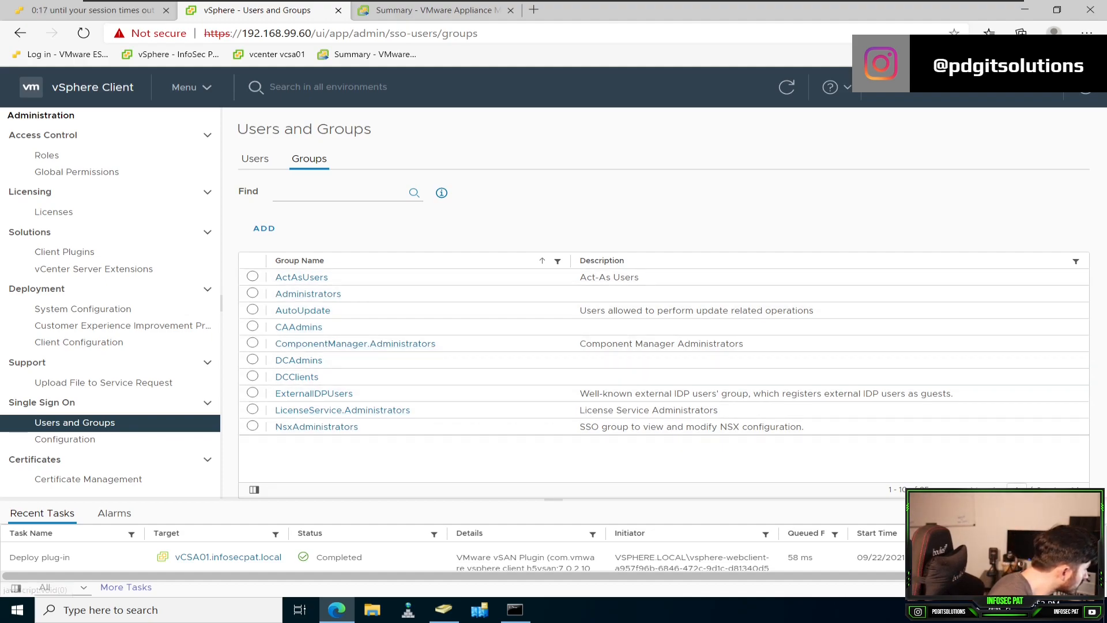
left_click(339, 193)
type("VCSA")
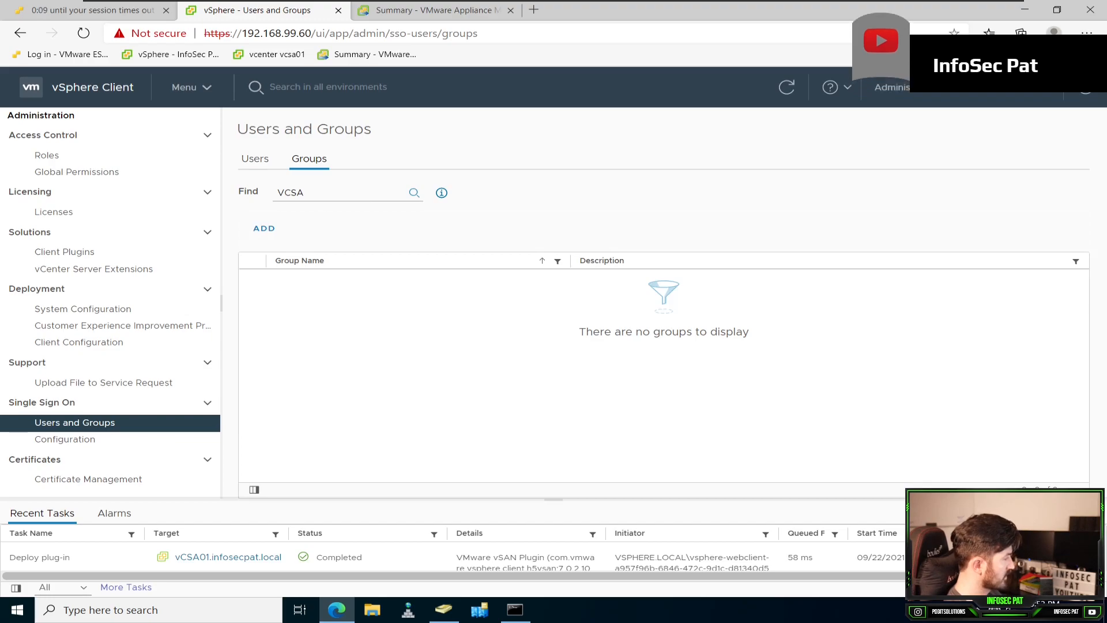
Step: Look through the INFOSECPAT.LOCAL users again, reload the groups page and repeat the group search before clearing it
left_click(255, 159)
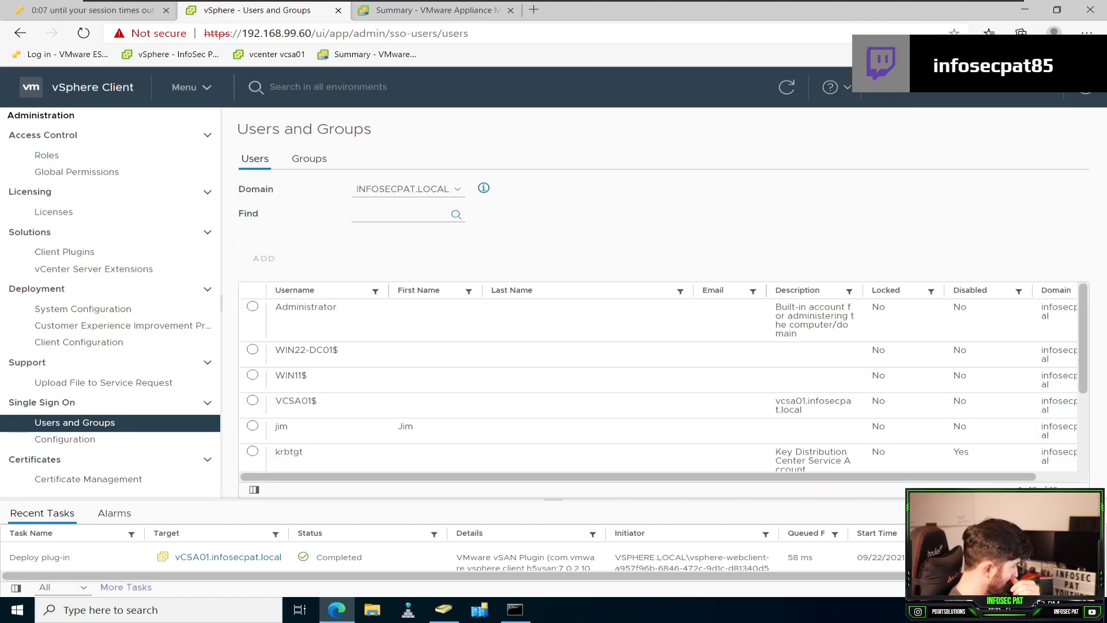
scroll(519, 369, "down", 3)
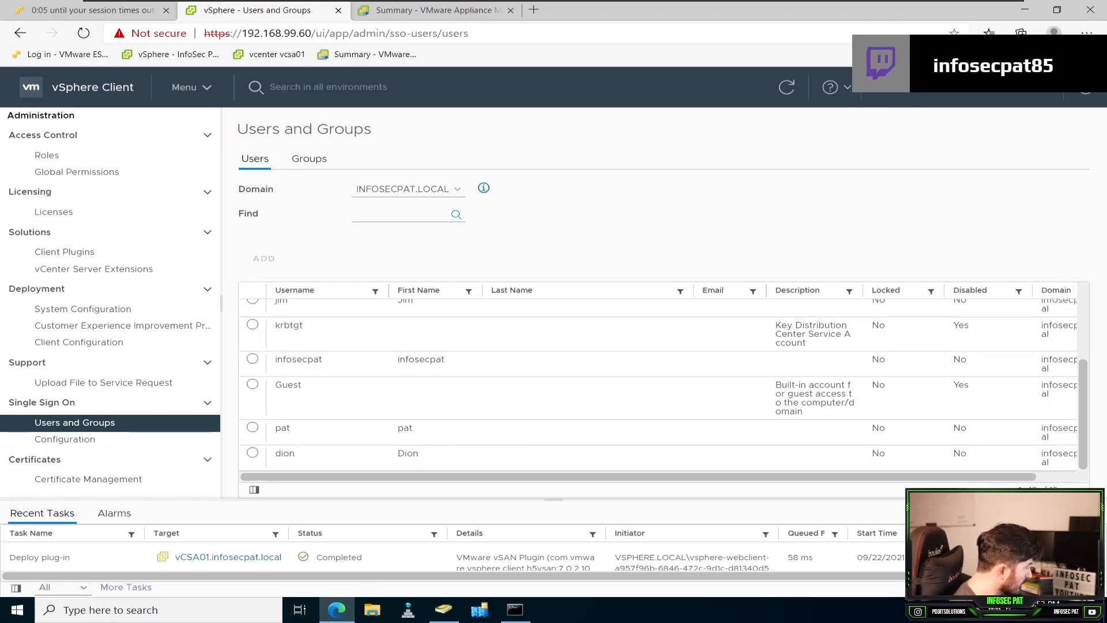
left_click(310, 158)
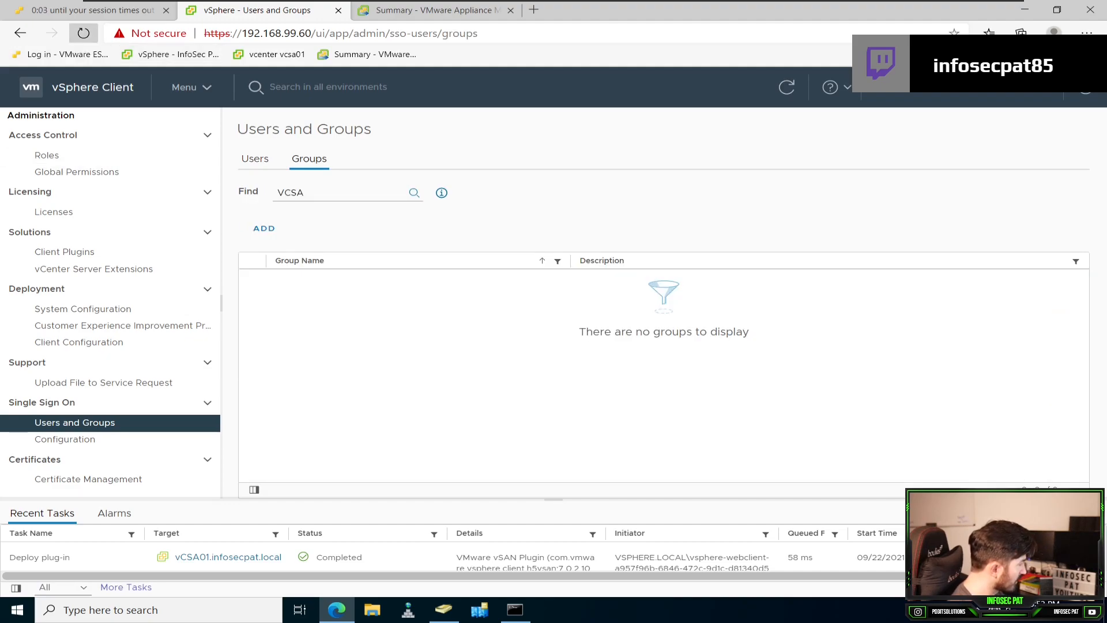
left_click(84, 33)
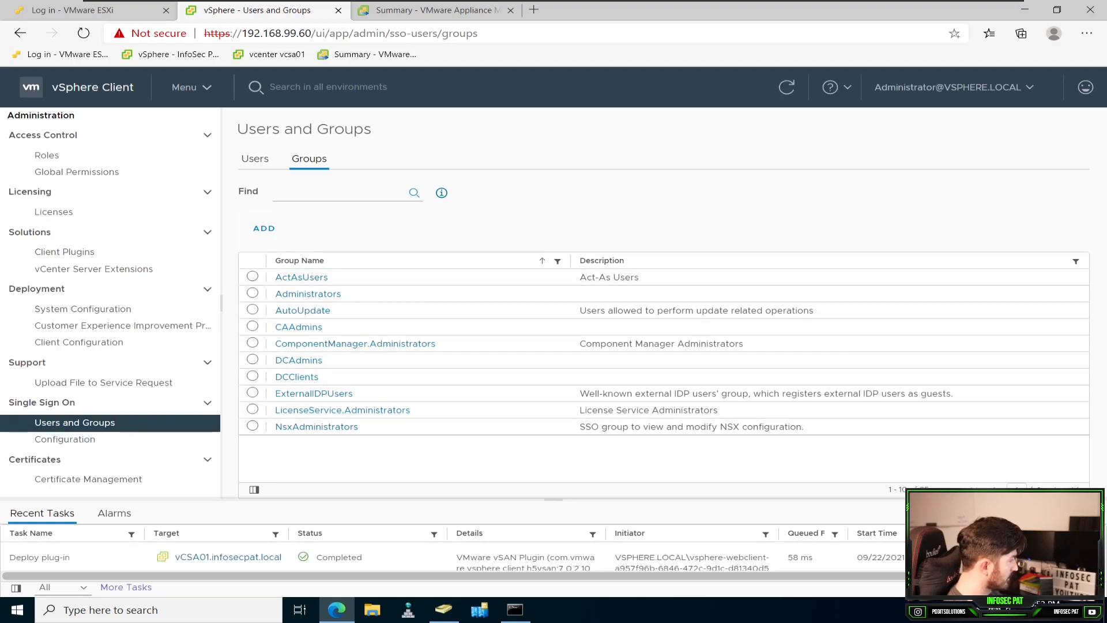
left_click(335, 193)
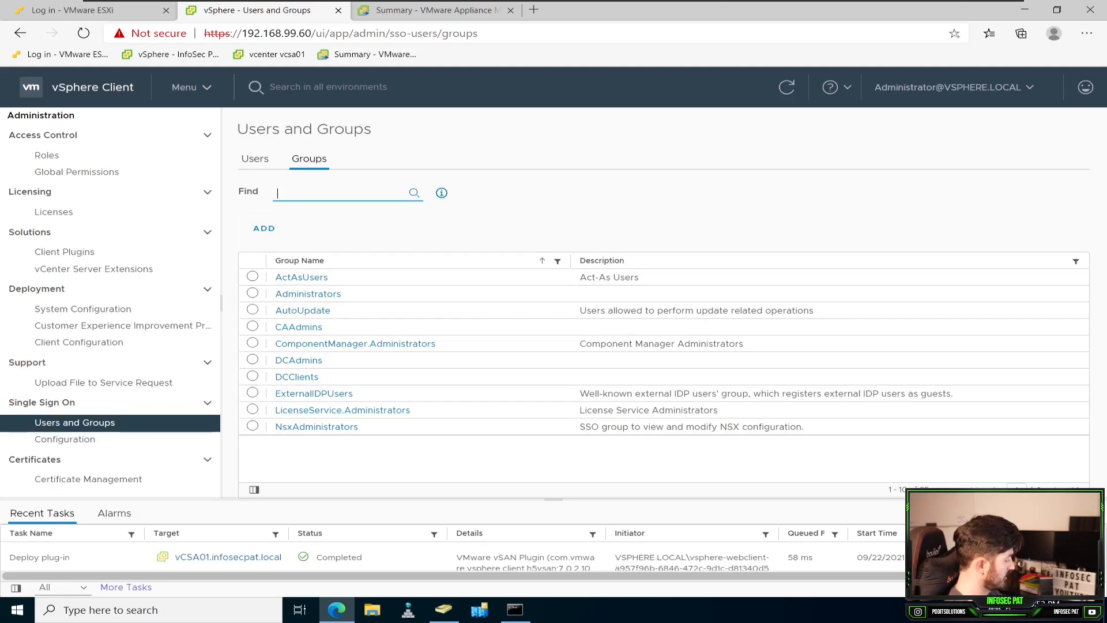
key("Return")
double_click(290, 193)
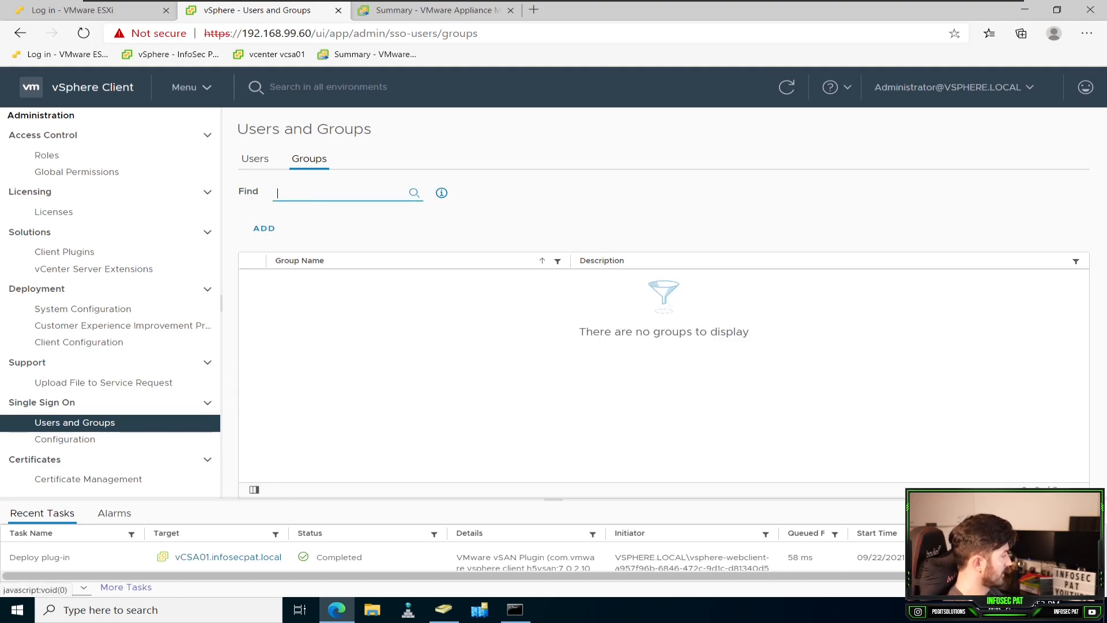
Step: Check the identity sources again and return to the global permissions to review the VCSA_Admins entry
left_click(65, 439)
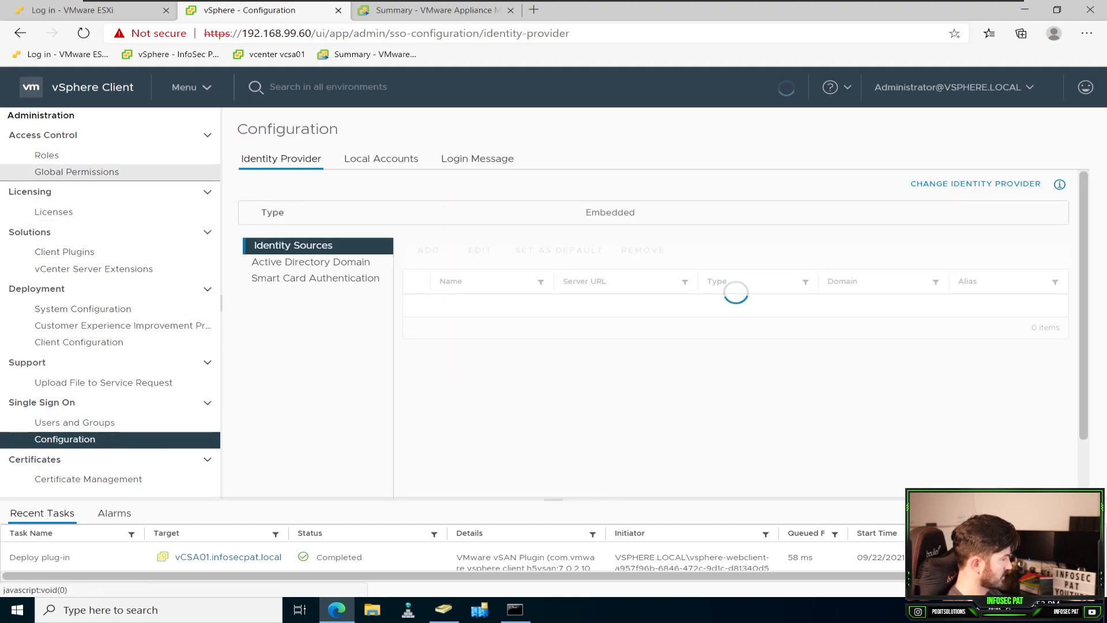
left_click(46, 155)
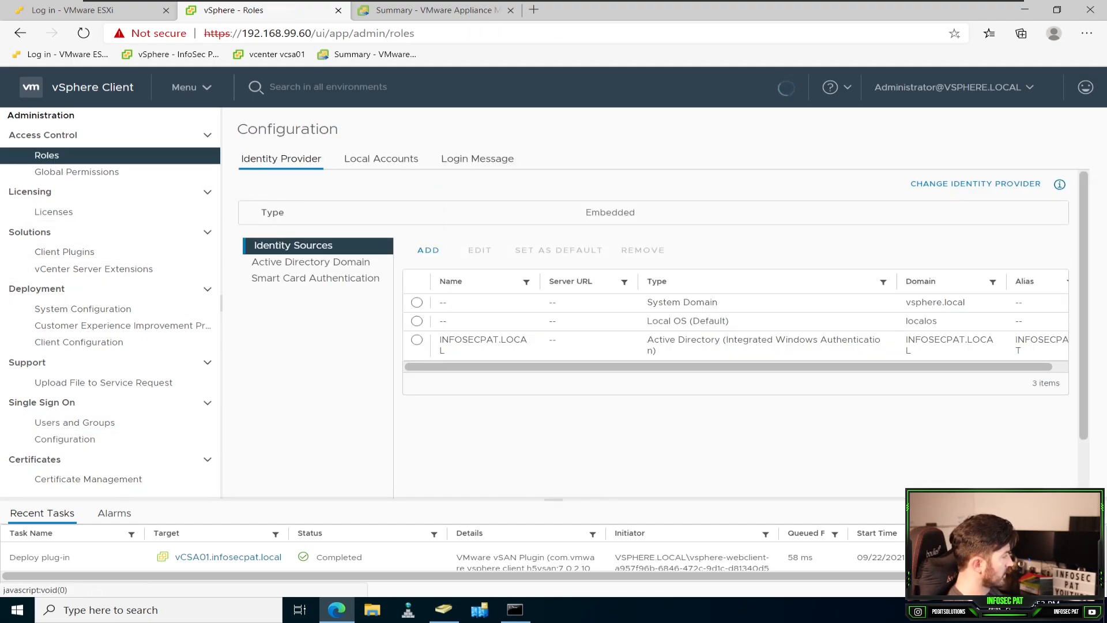
left_click(107, 172)
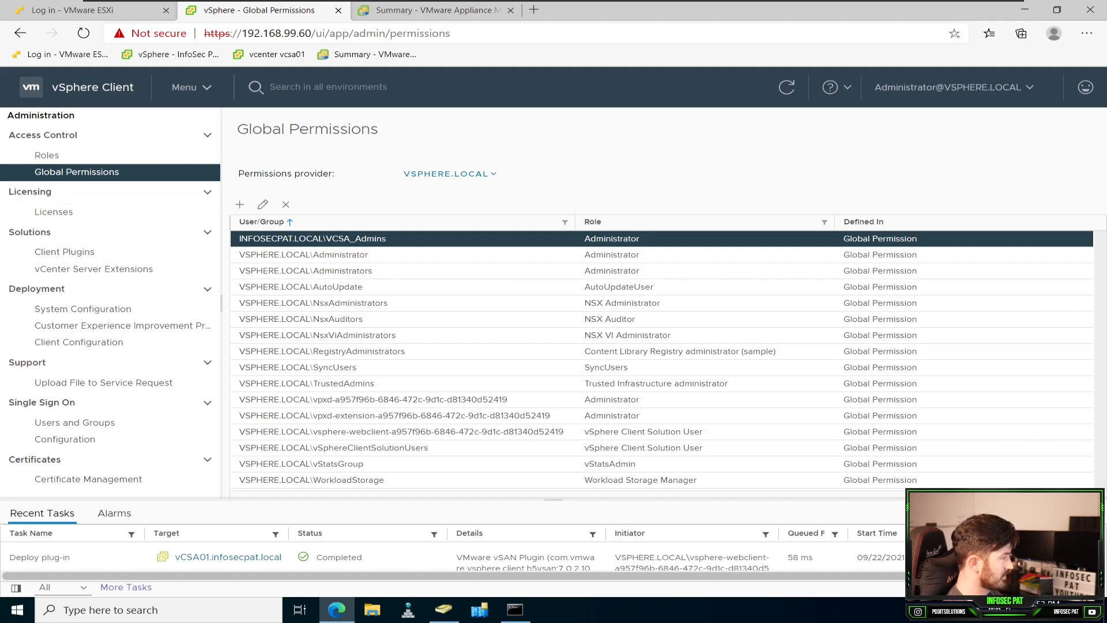
Step: Log out of the vSphere administrator session and try to sign in as an infosecpat domain user with the account password
left_click(954, 87)
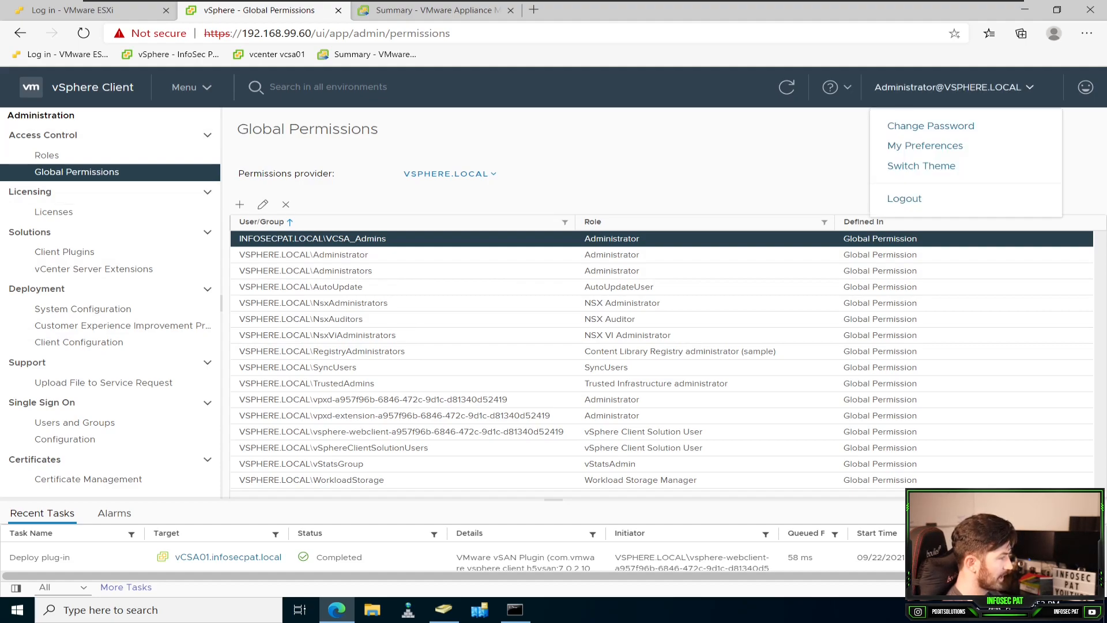
left_click(905, 198)
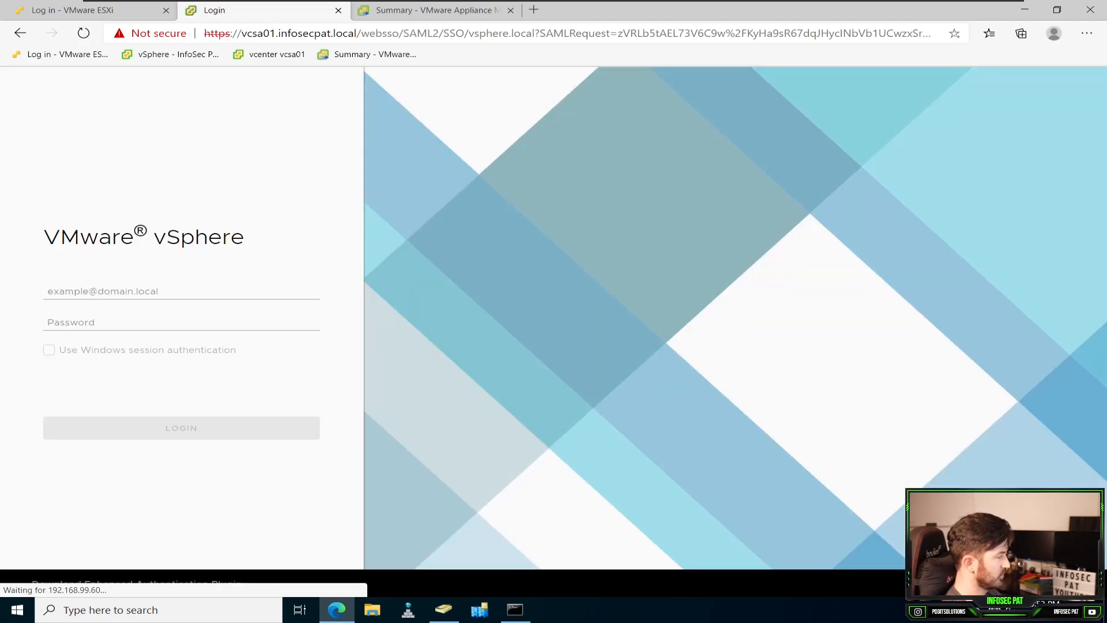
left_click(181, 292)
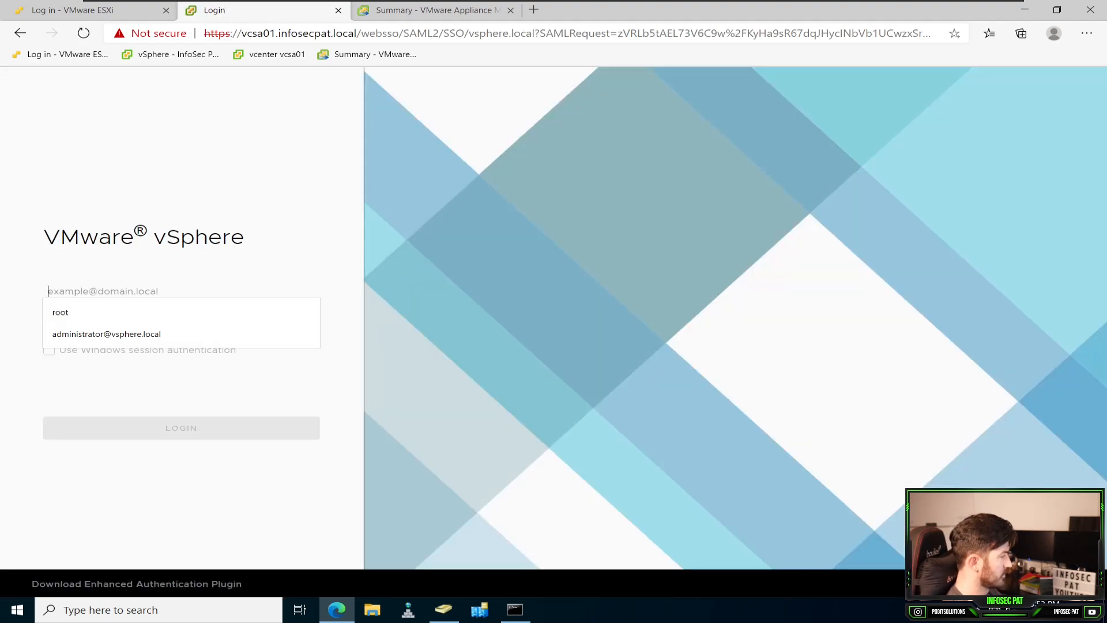
type("infosecpat")
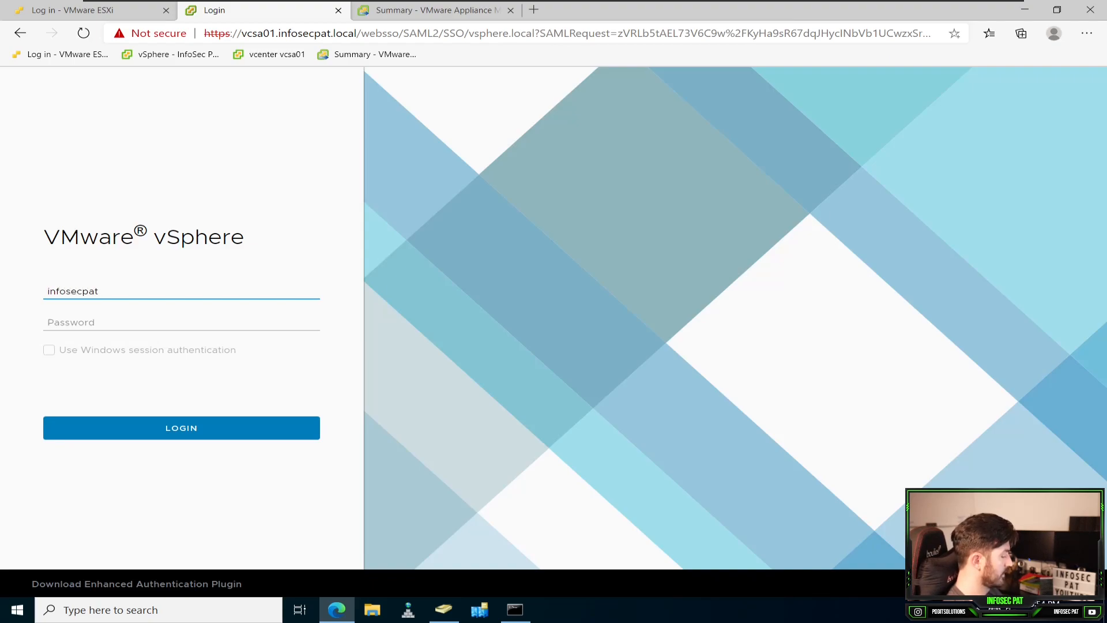
type("\\dion")
key("Tab")
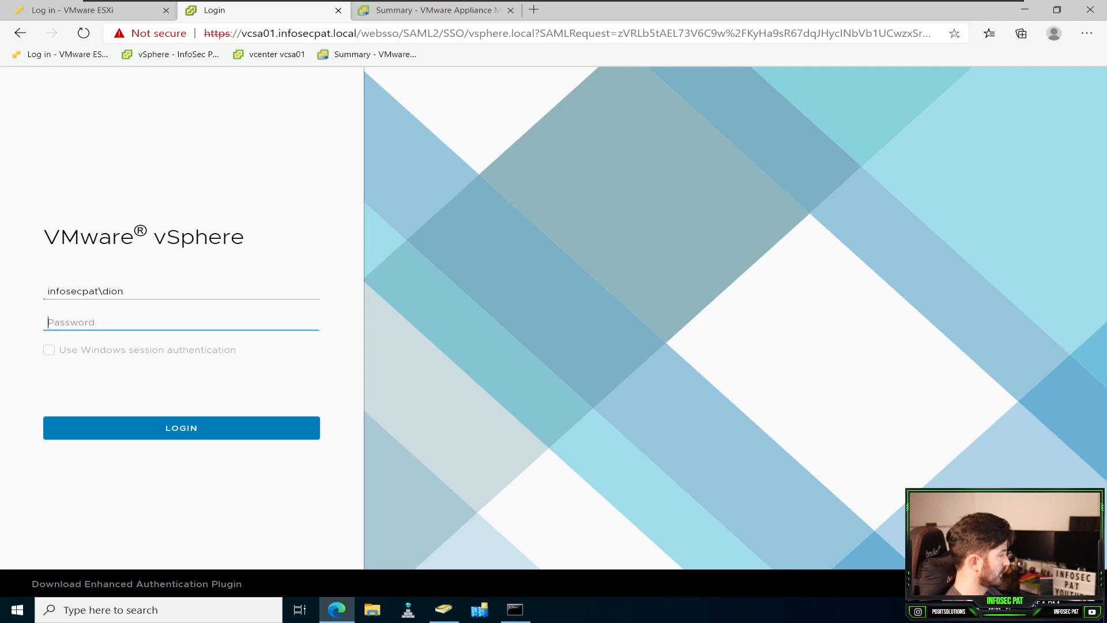
type("*************")
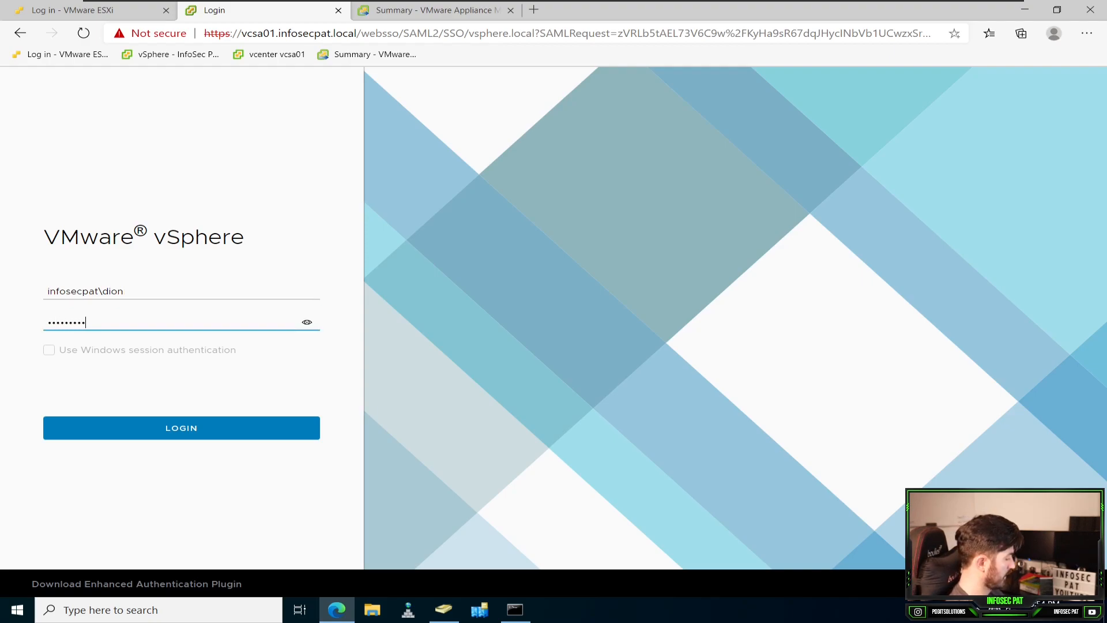
key("Return")
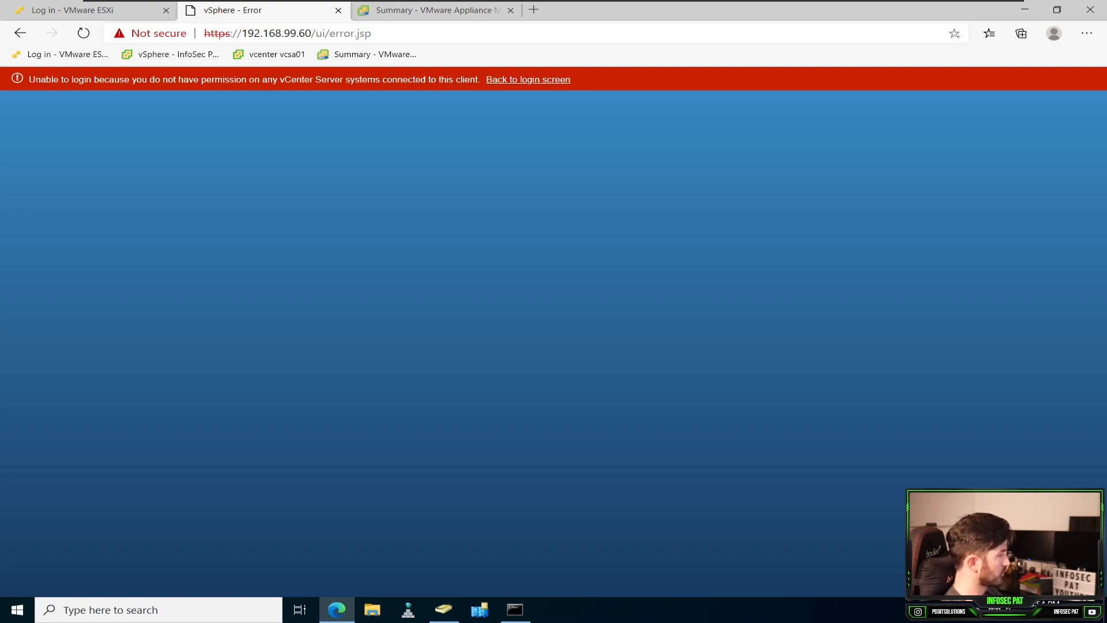
Step: Return to the vSphere login screen and sign in as the vsphere.local administrator with the account password
left_click(528, 80)
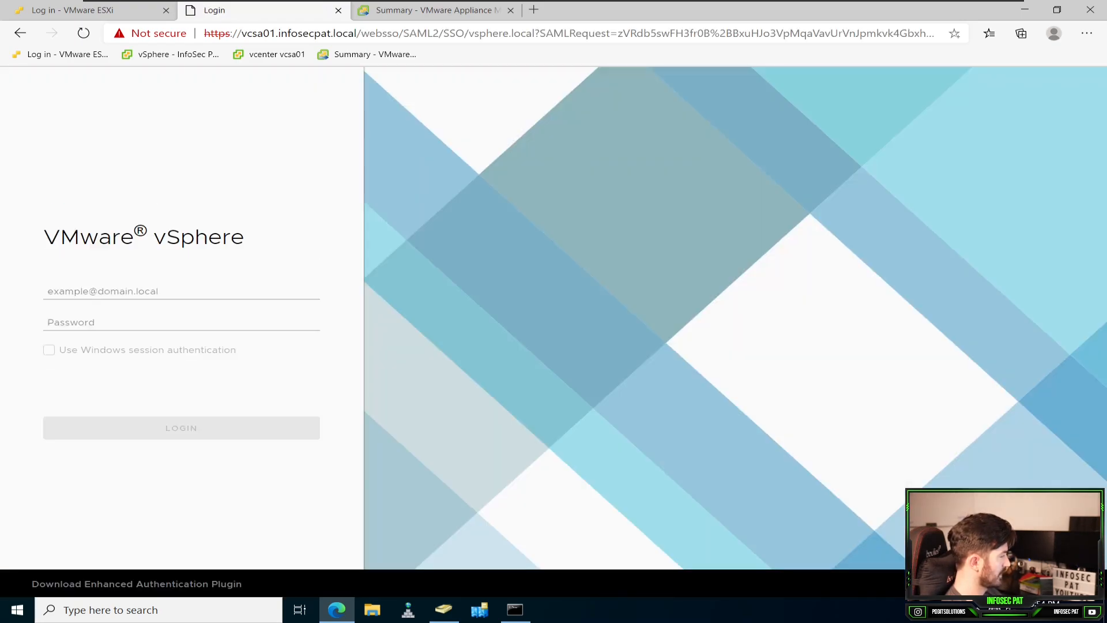
left_click(181, 291)
left_click(110, 333)
left_click(182, 323)
type("•••••••••")
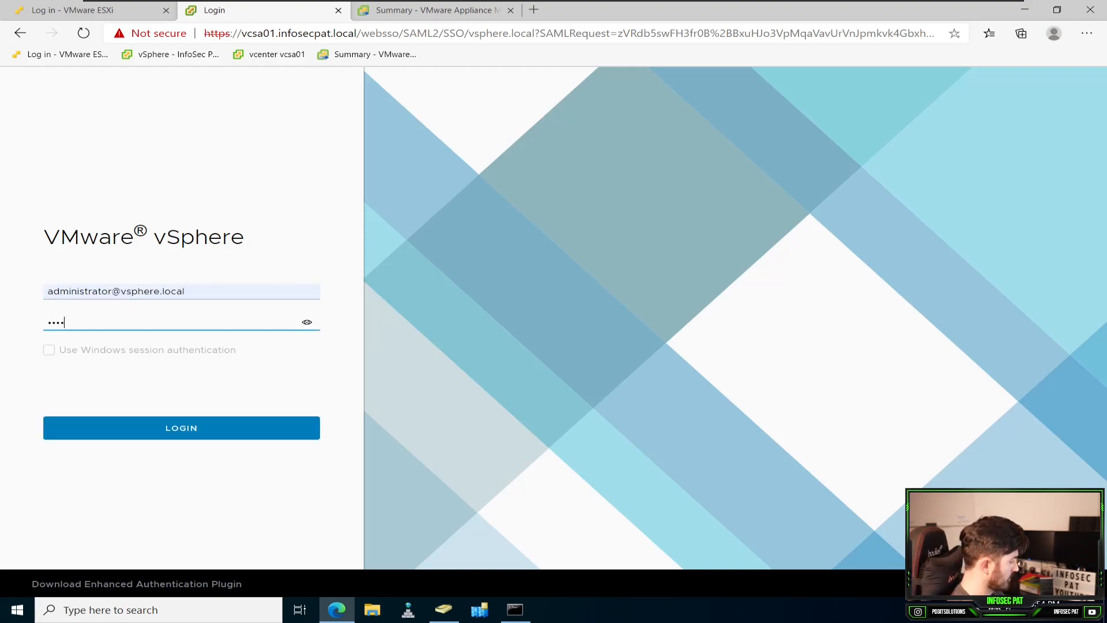
type("••••")
key("Return")
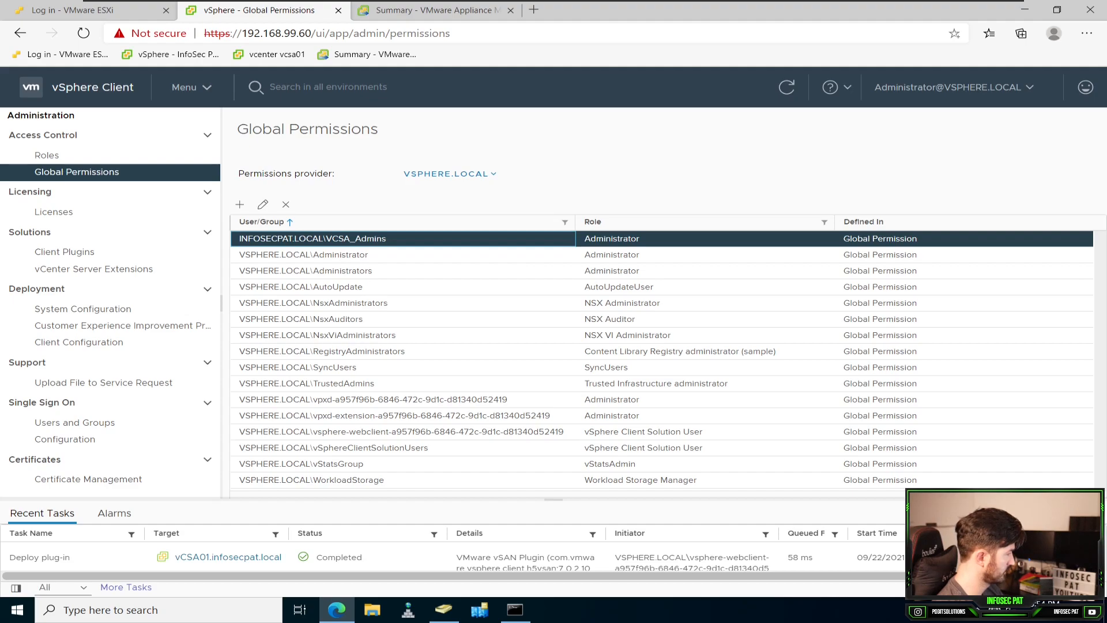
Step: Enable Propagate to children on the global Administrator permission of INFOSECPAT.LOCAL\VCSA_Admins
left_click(262, 204)
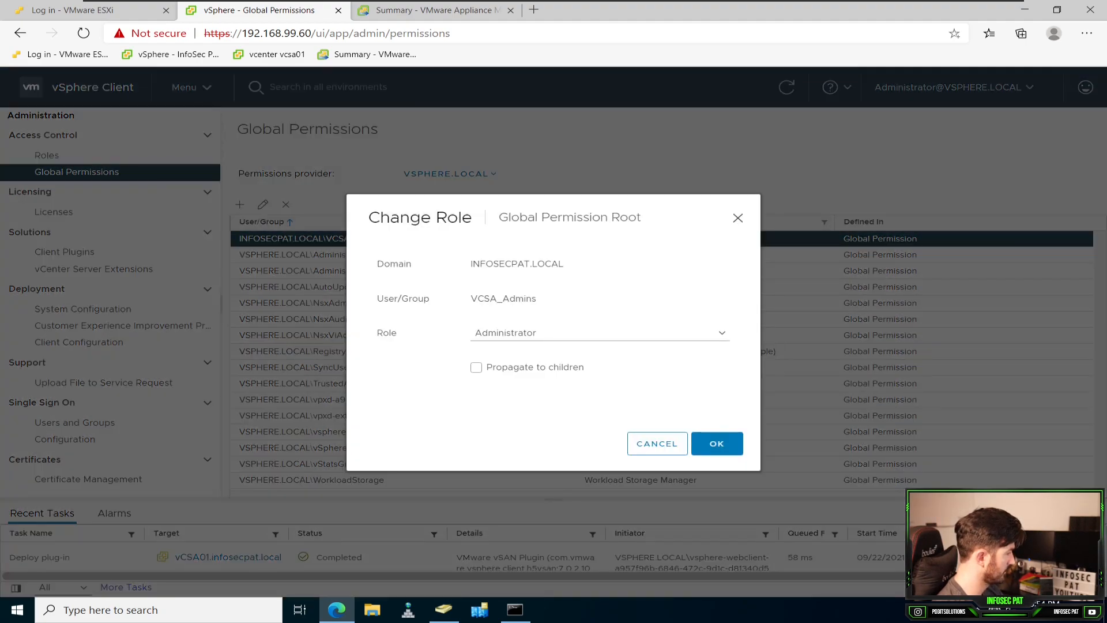
left_click(476, 367)
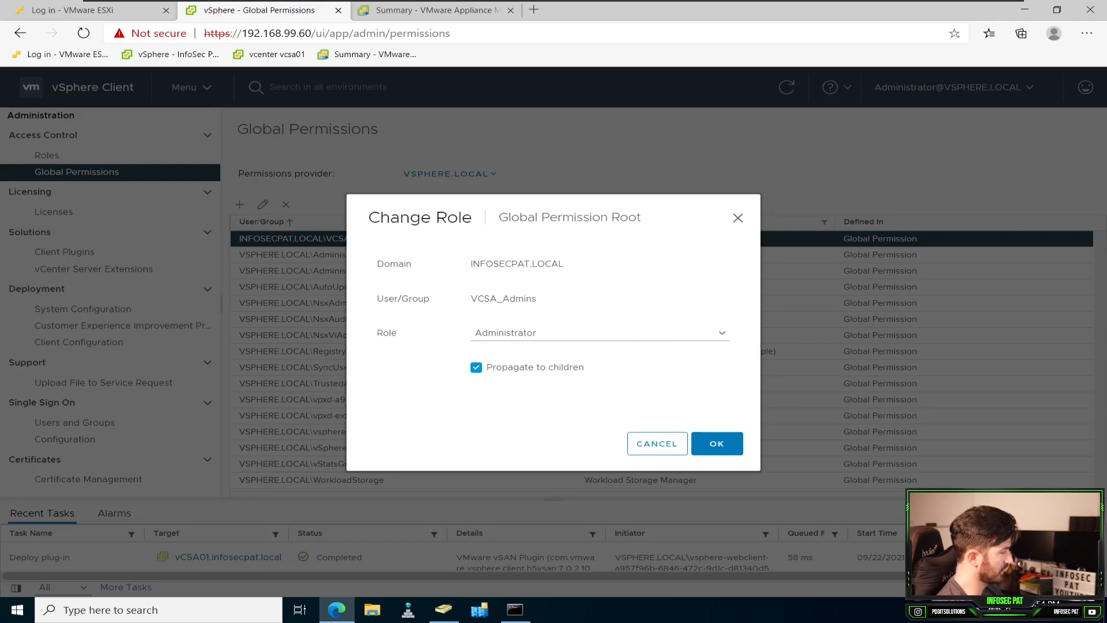
left_click(717, 444)
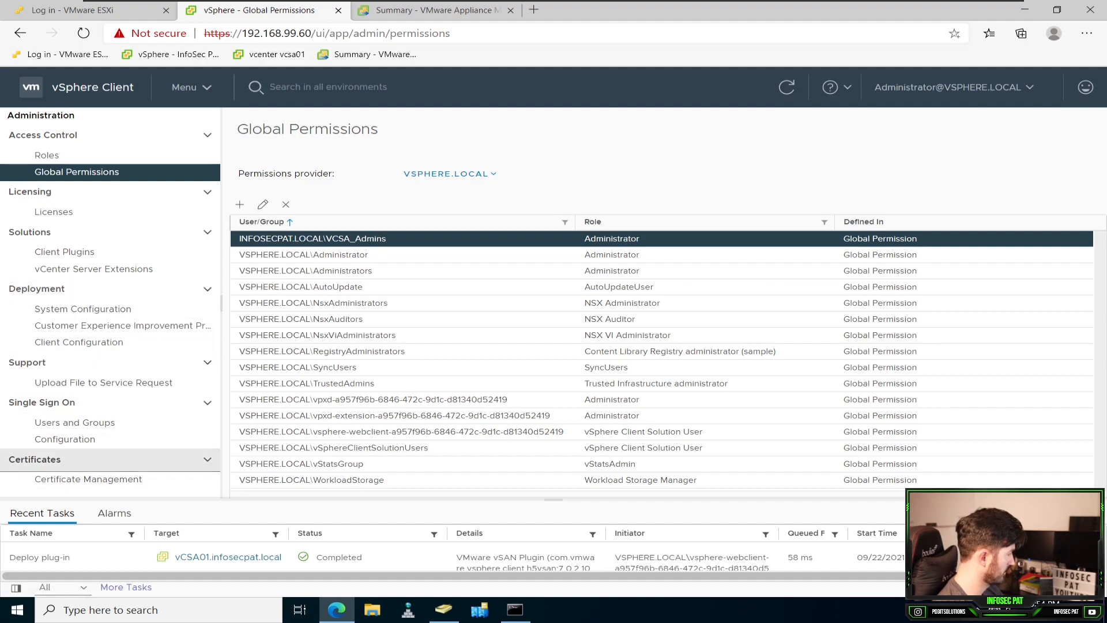
Step: Look over the Single Sign On local account policies and review the VCSA_Admins global permission and its permissions provider
left_click(65, 439)
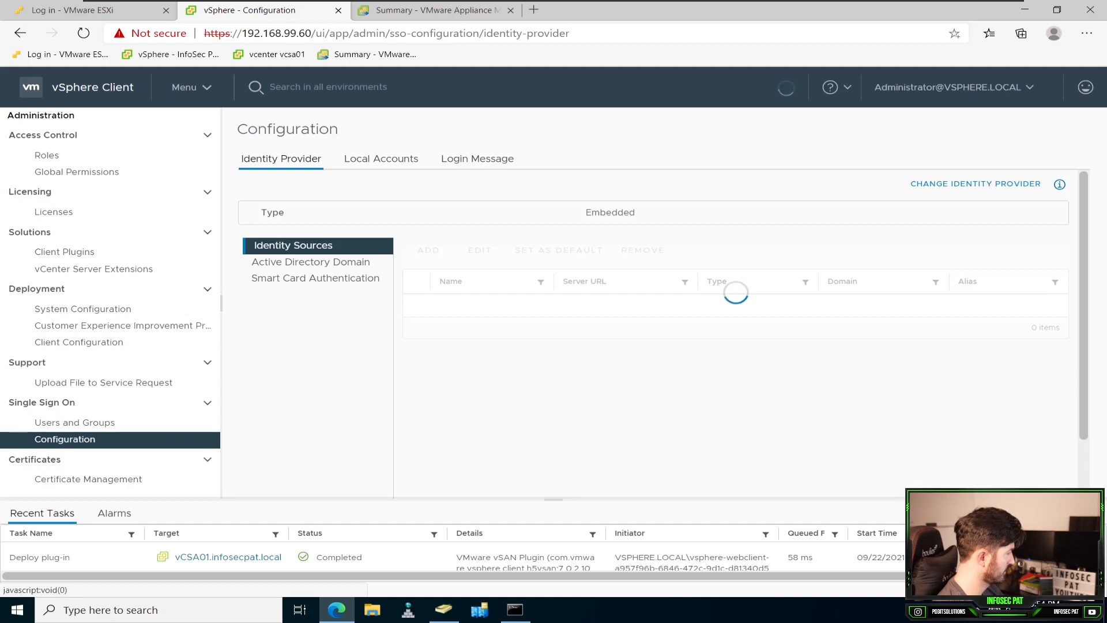
left_click(381, 158)
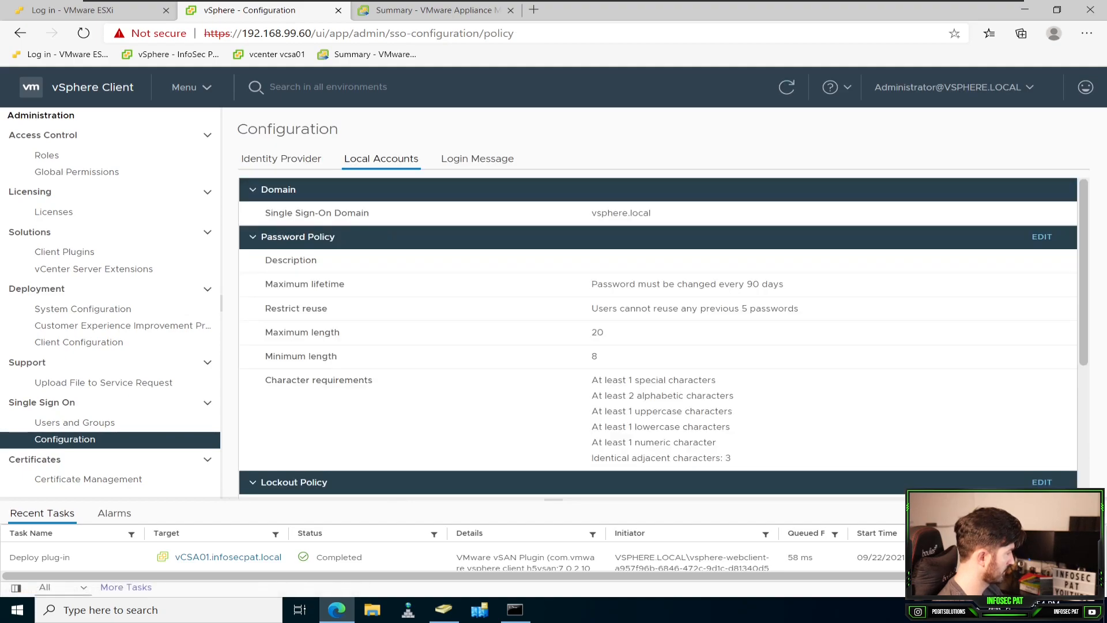
left_click(76, 172)
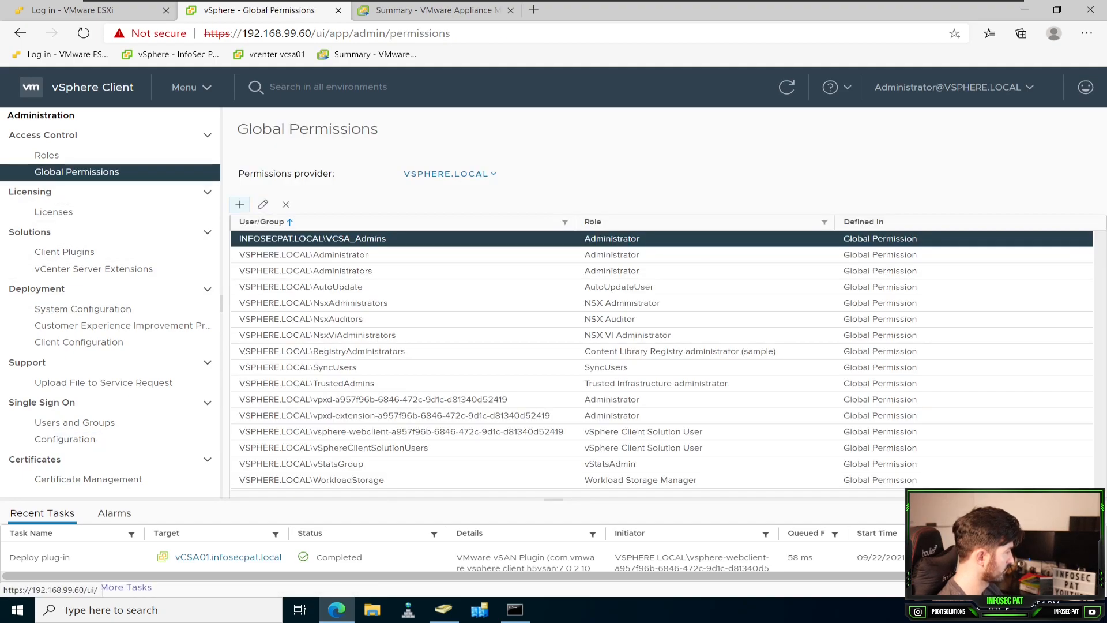
left_click(313, 238)
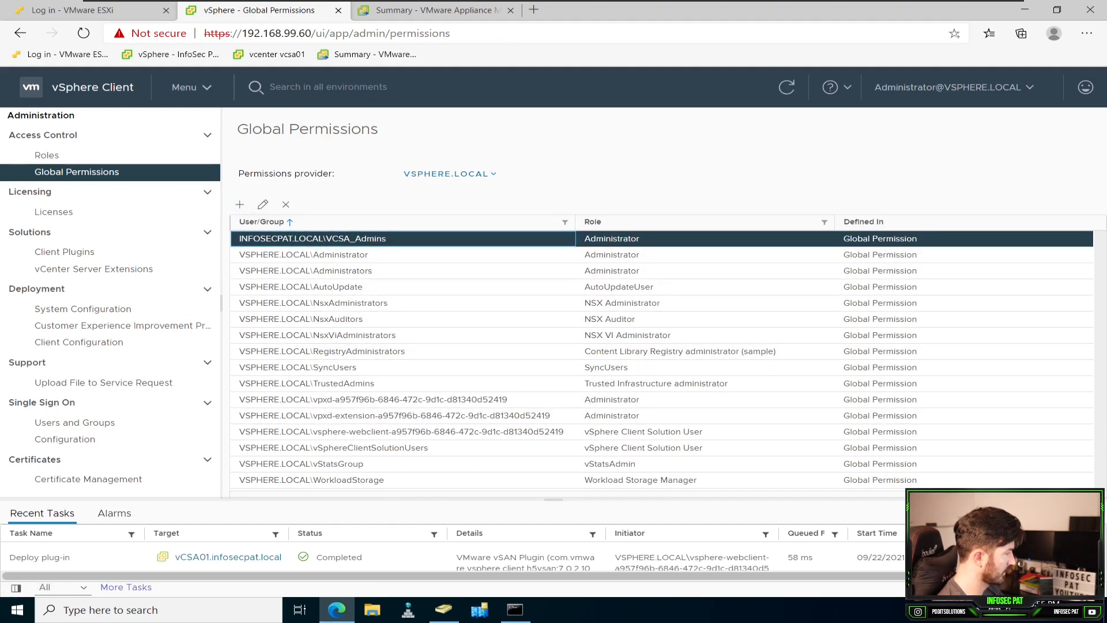
left_click(450, 174)
left_click(449, 174)
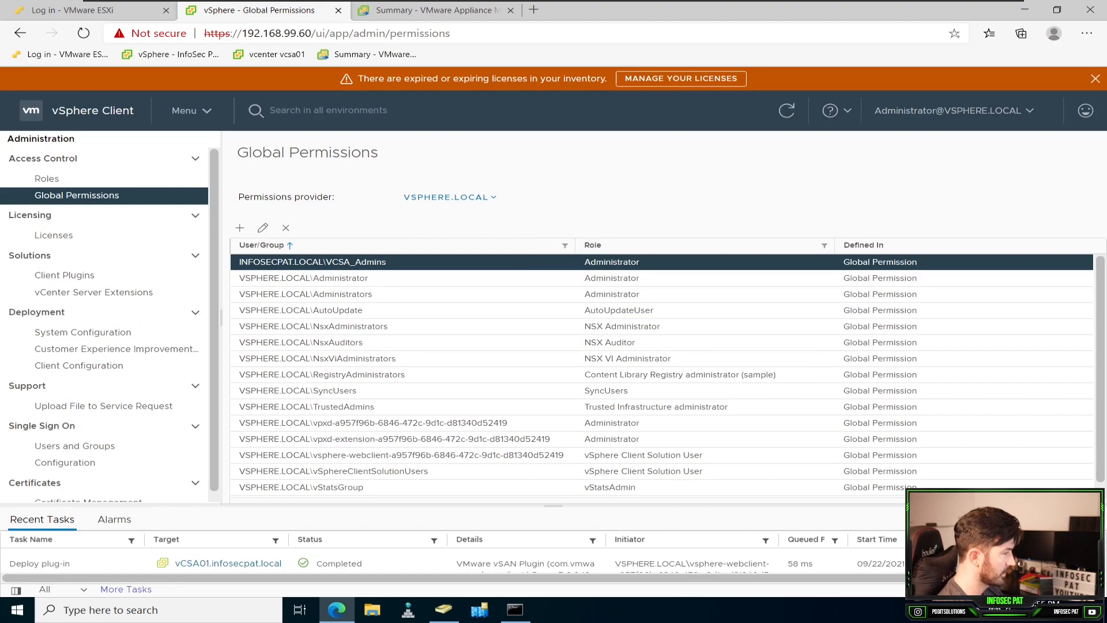
Step: Dismiss the expiring licenses notice and log out of the vSphere administrator session
left_click(1095, 79)
left_click(955, 88)
left_click(904, 199)
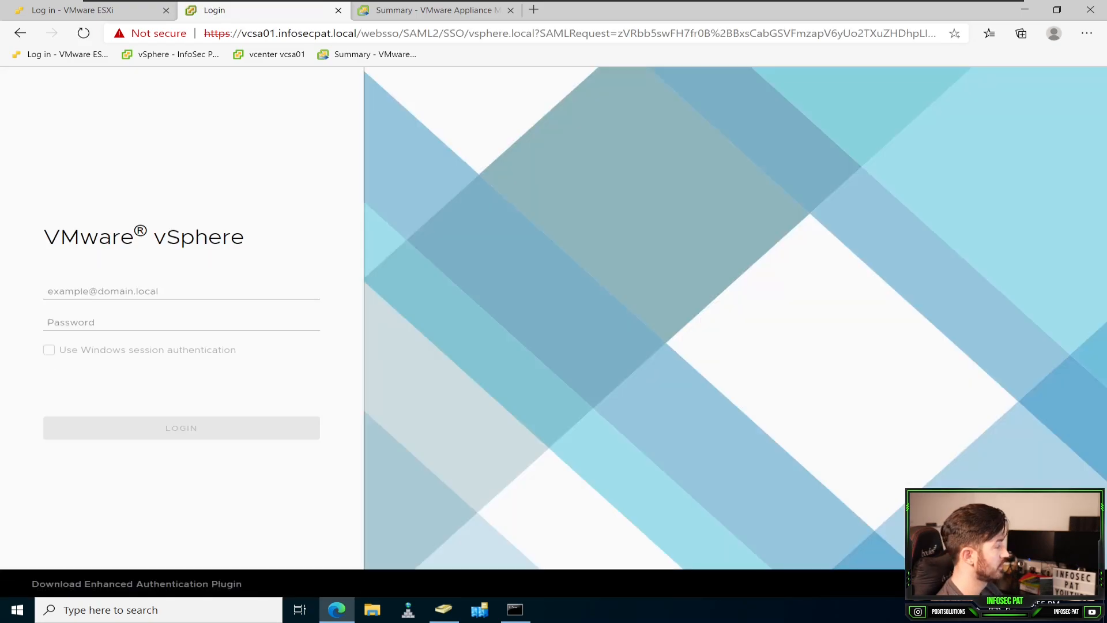
Step: Sign in to vSphere with the saved infosecpat domain username and the account password
left_click(138, 292)
key("Down")
key("Down")
key("Down")
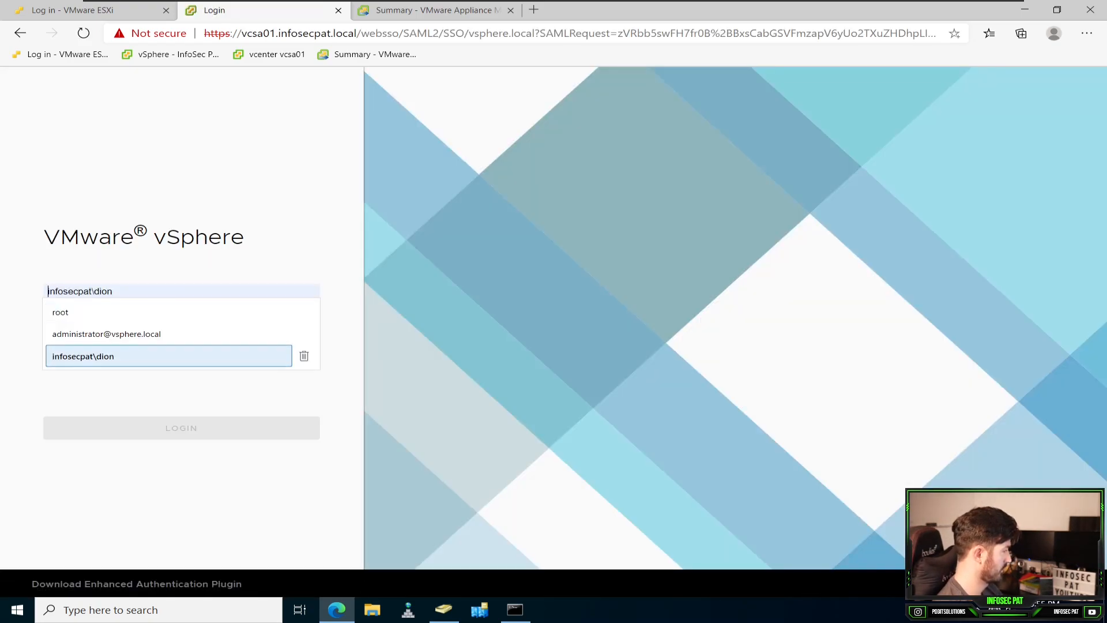
key("Return")
key("Tab")
type("••••••••••••")
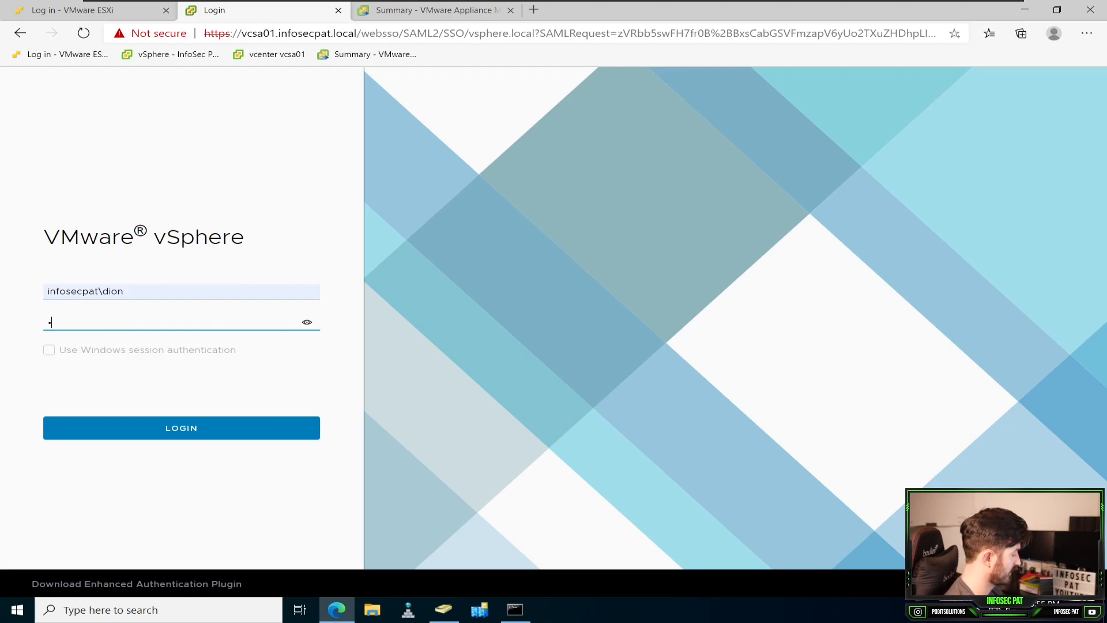
type("•")
key("Return")
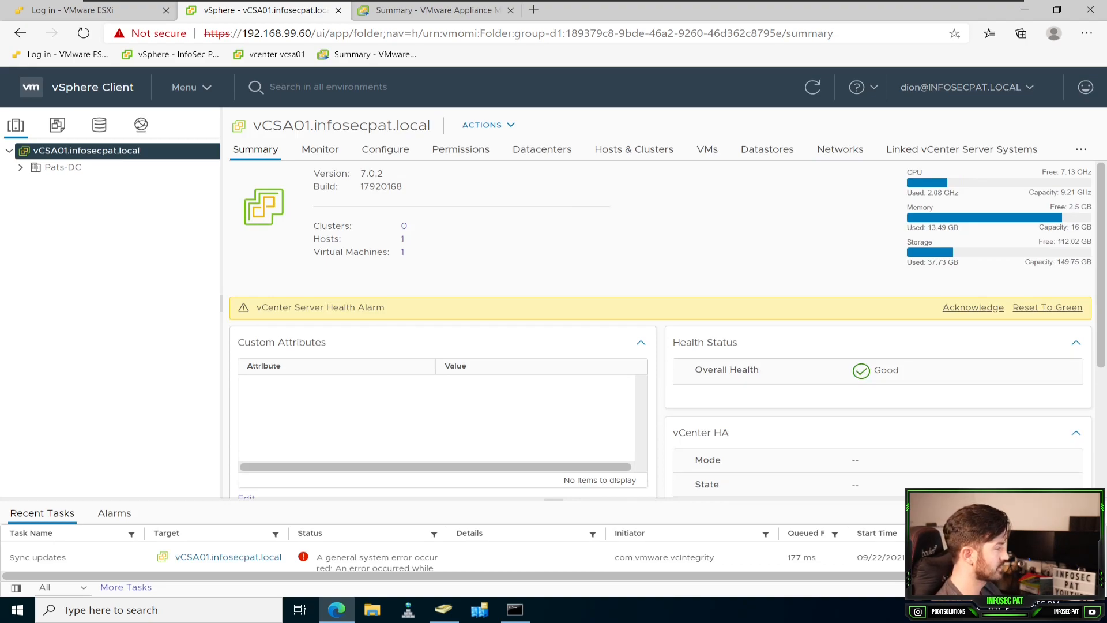
Step: Reset the vCenter Server Health Alarm to green and browse the inventory through Pats-DC to host 192.168.99.50
left_click(1048, 307)
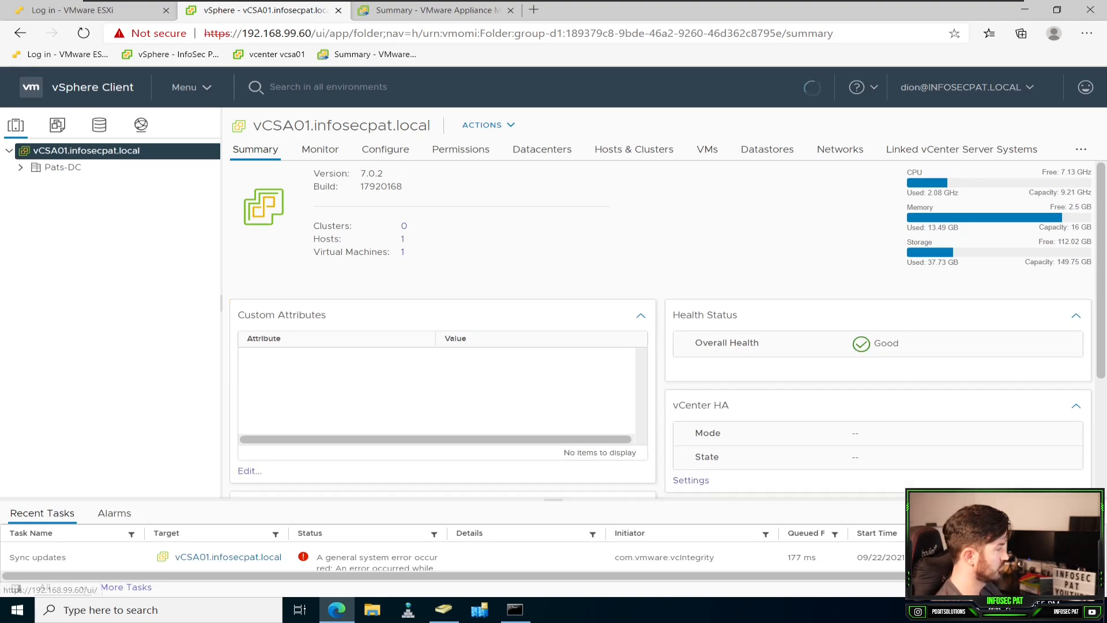
left_click(63, 168)
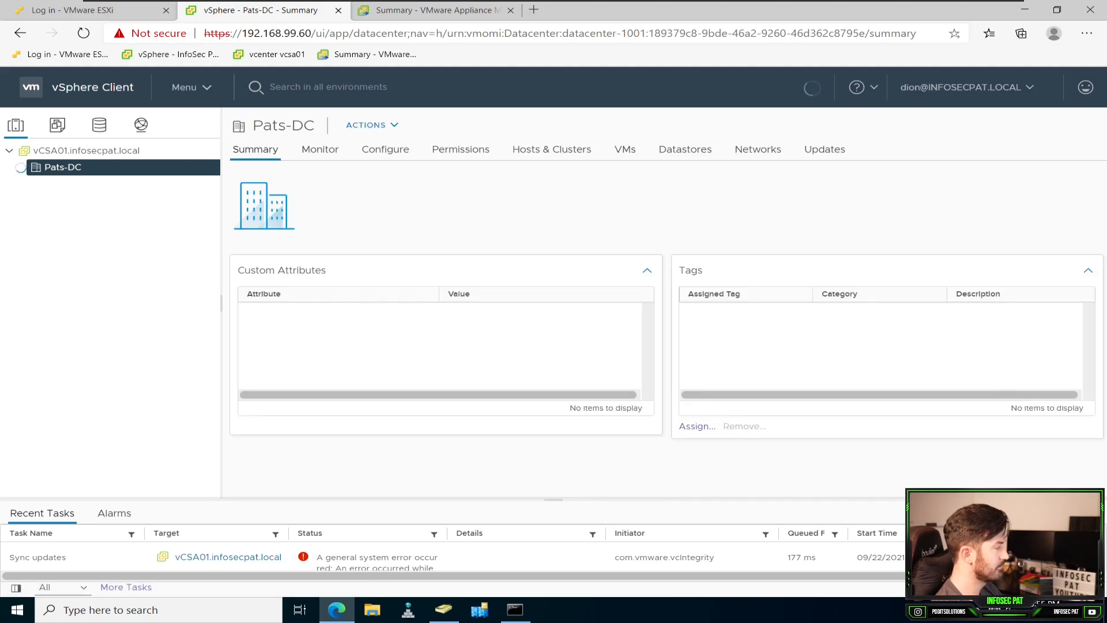
left_click(86, 183)
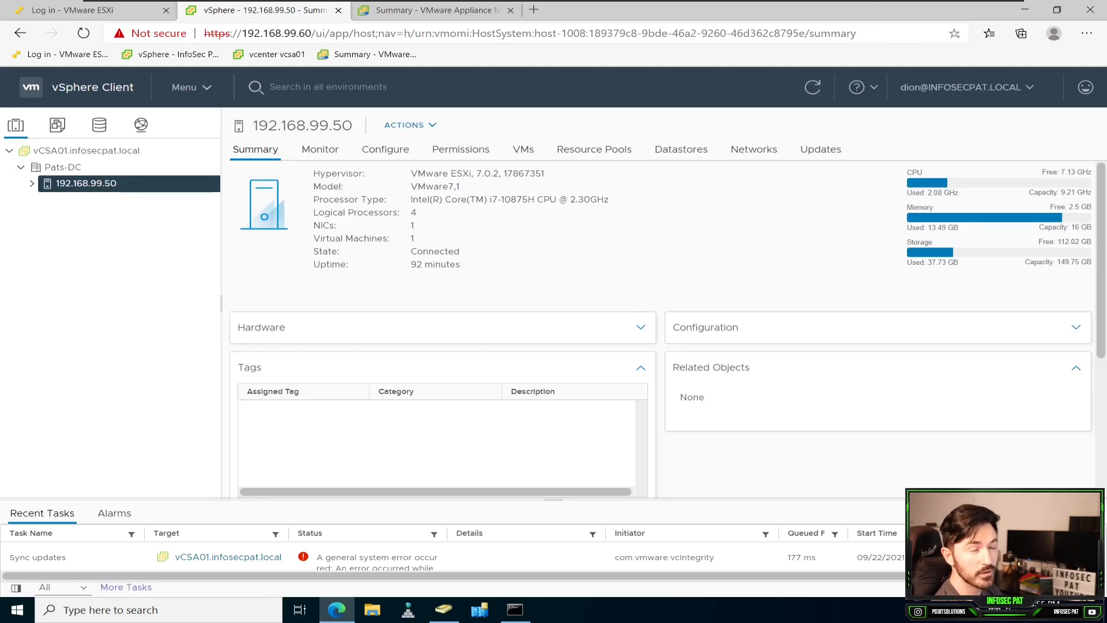
left_click(32, 184)
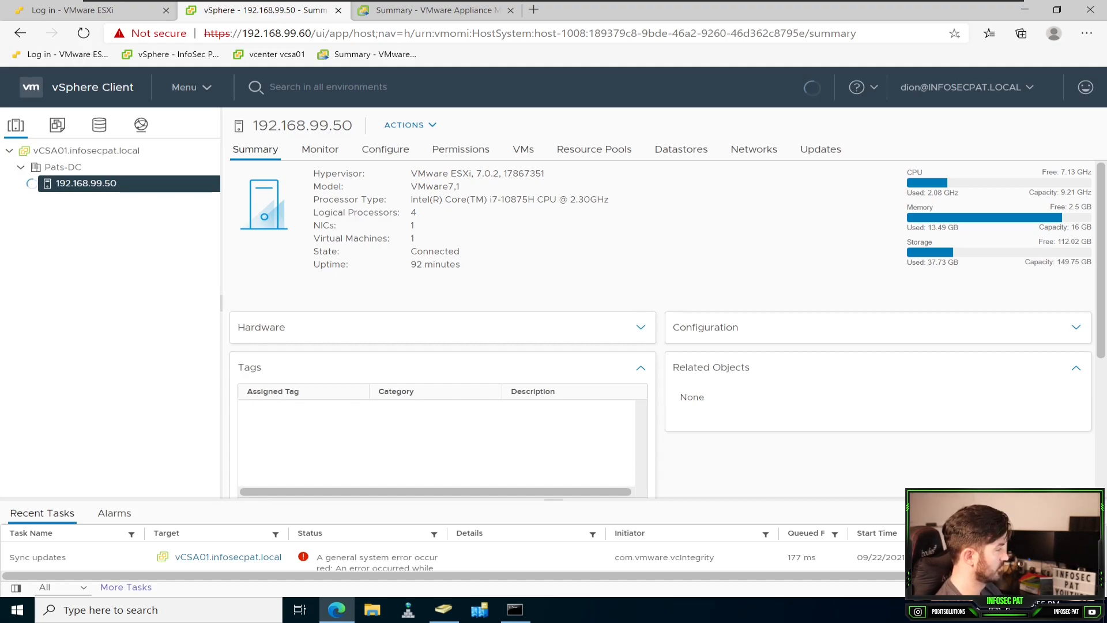